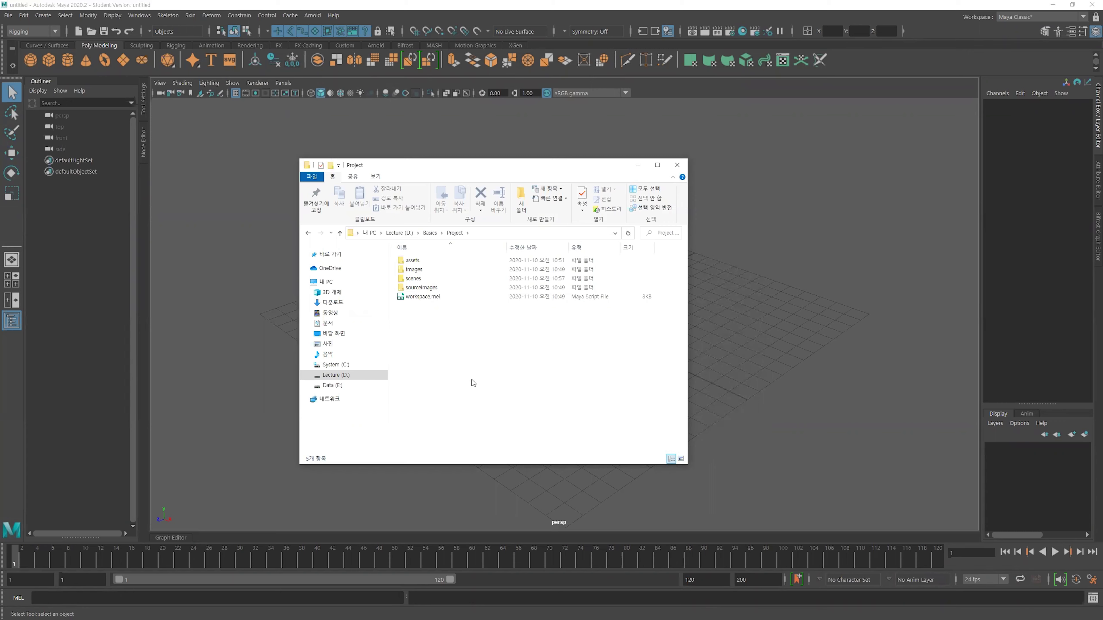
Look through the assets folder and its BG and CR subfolders, then return to Project.
double_click(423, 263)
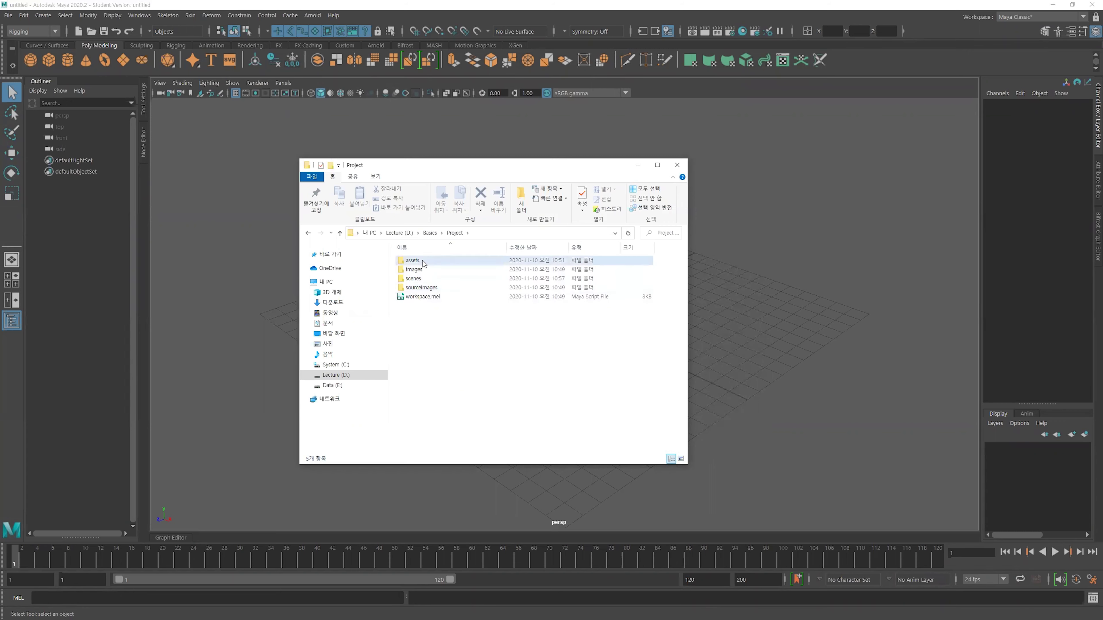
click(458, 235)
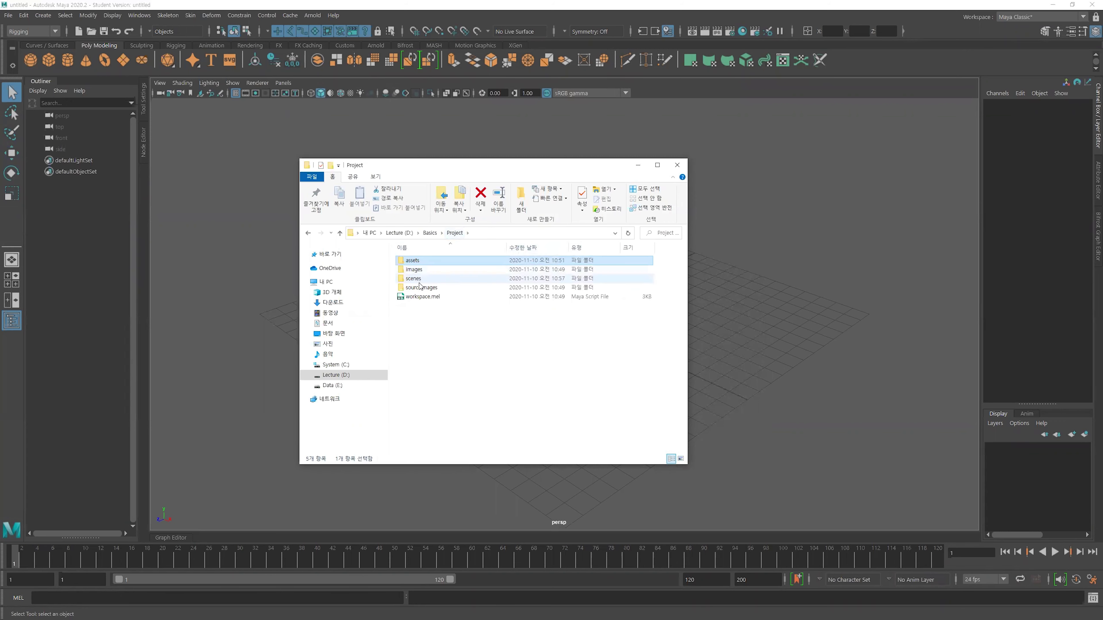
double_click(419, 261)
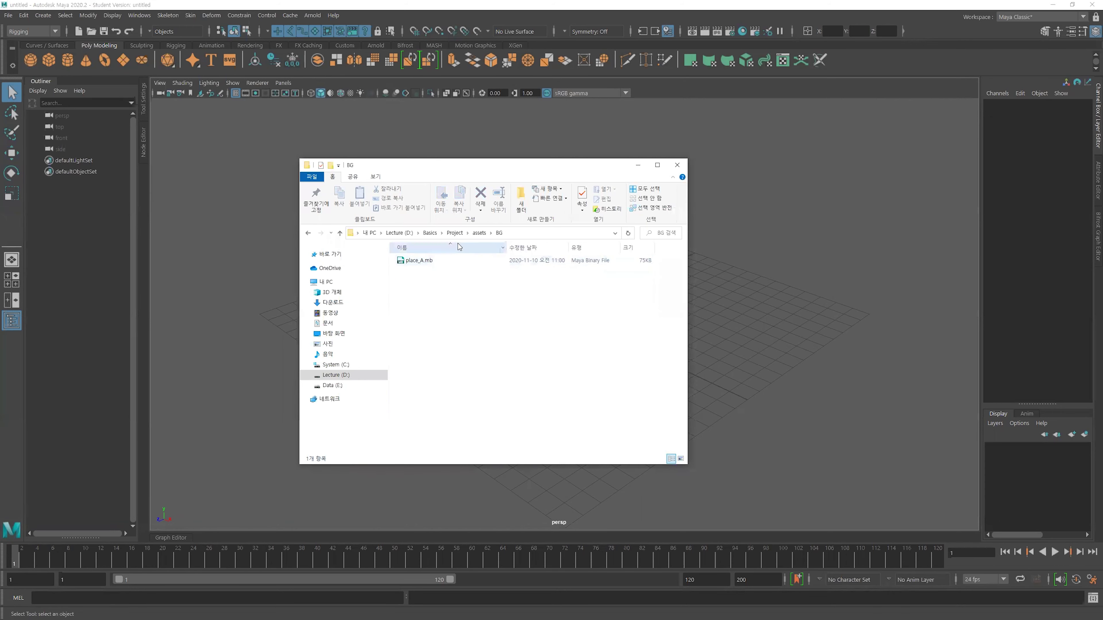
click(479, 233)
double_click(428, 270)
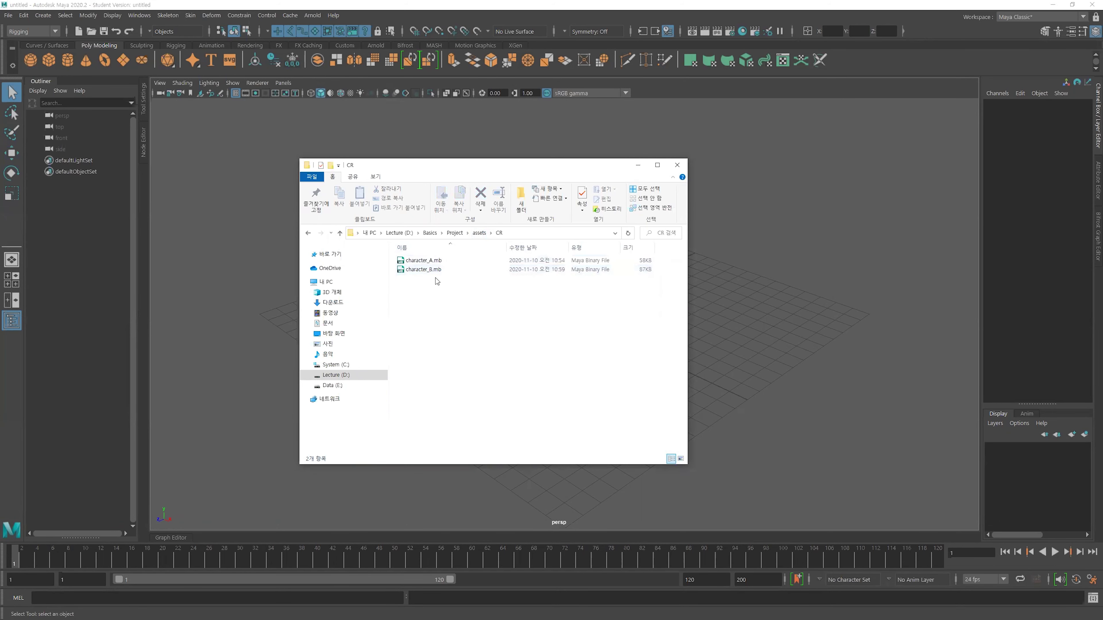
click(477, 234)
click(454, 233)
mouse_move(414, 278)
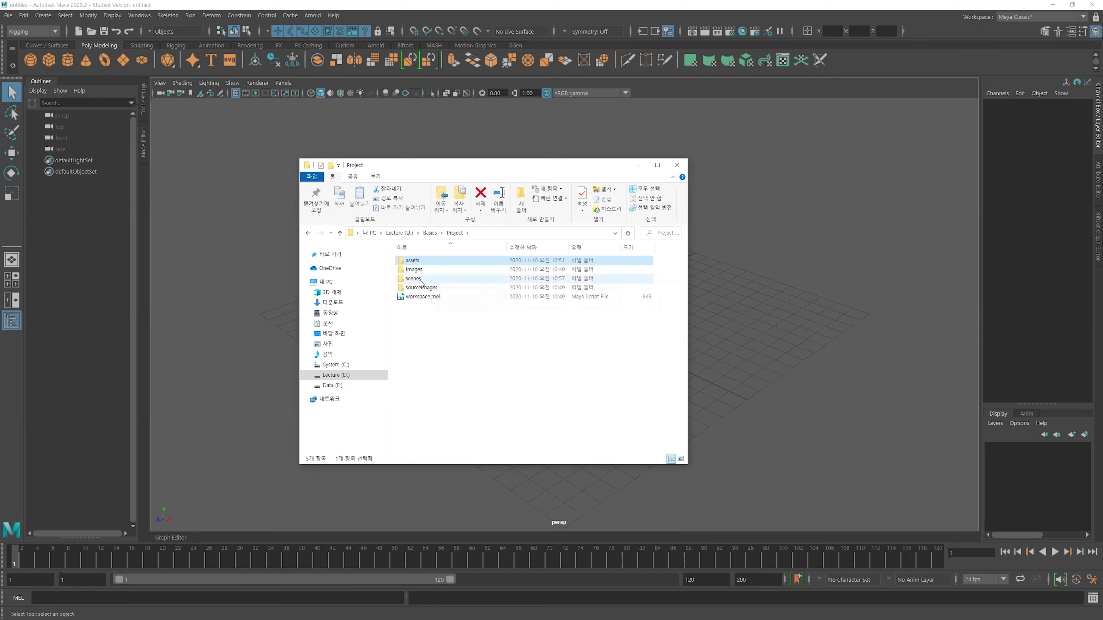
Inspect scene01_shot01.mb in the scenes folder, then go back up to Project.
click(420, 283)
double_click(420, 284)
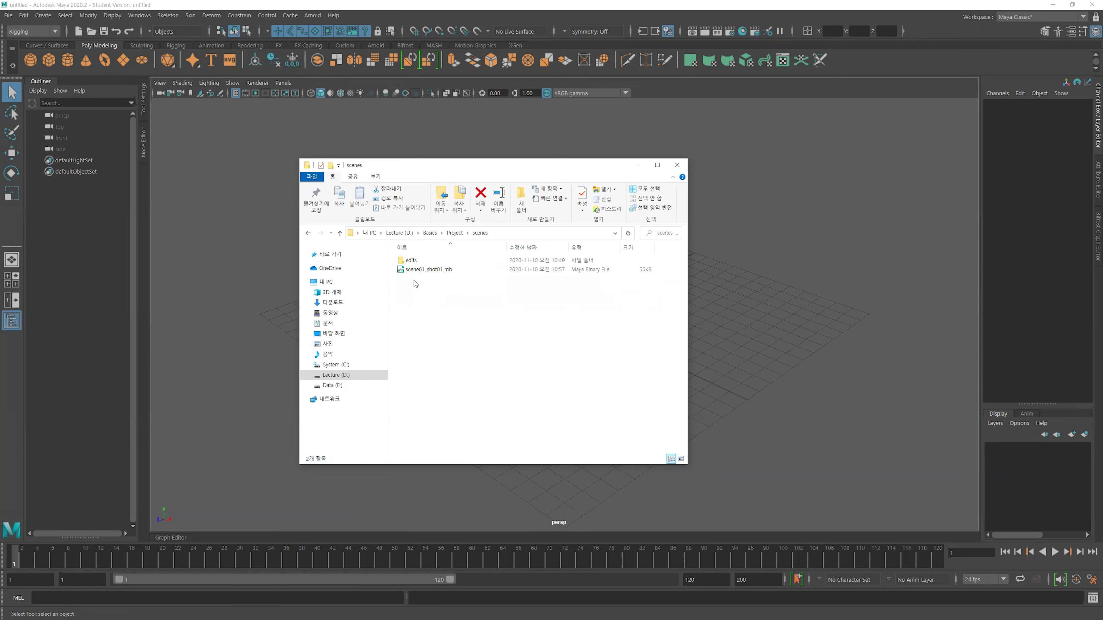
click(423, 270)
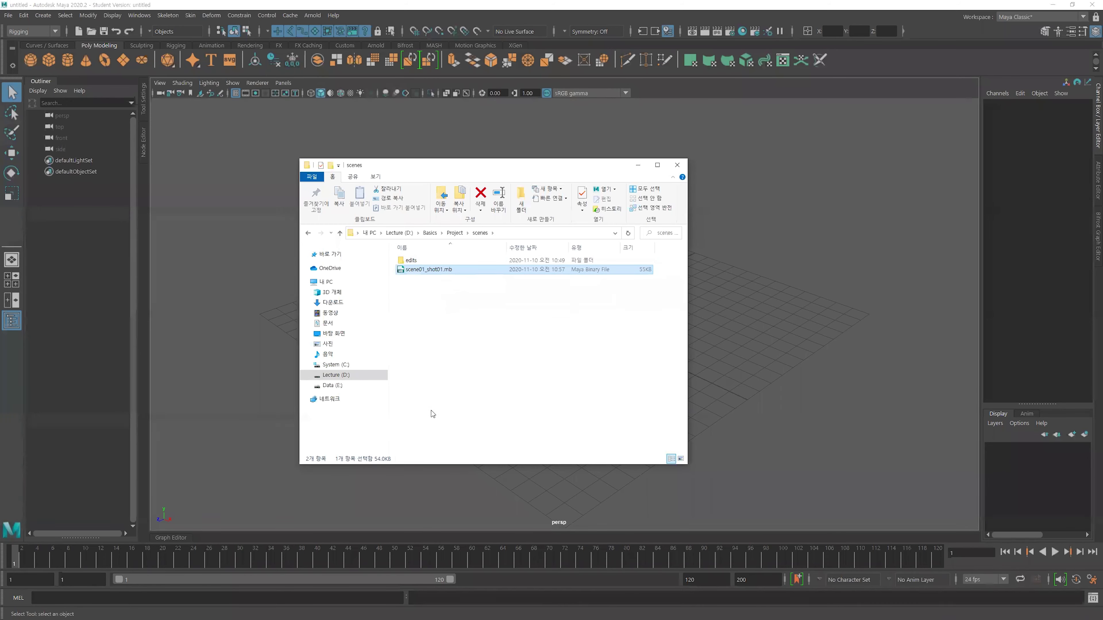
click(505, 348)
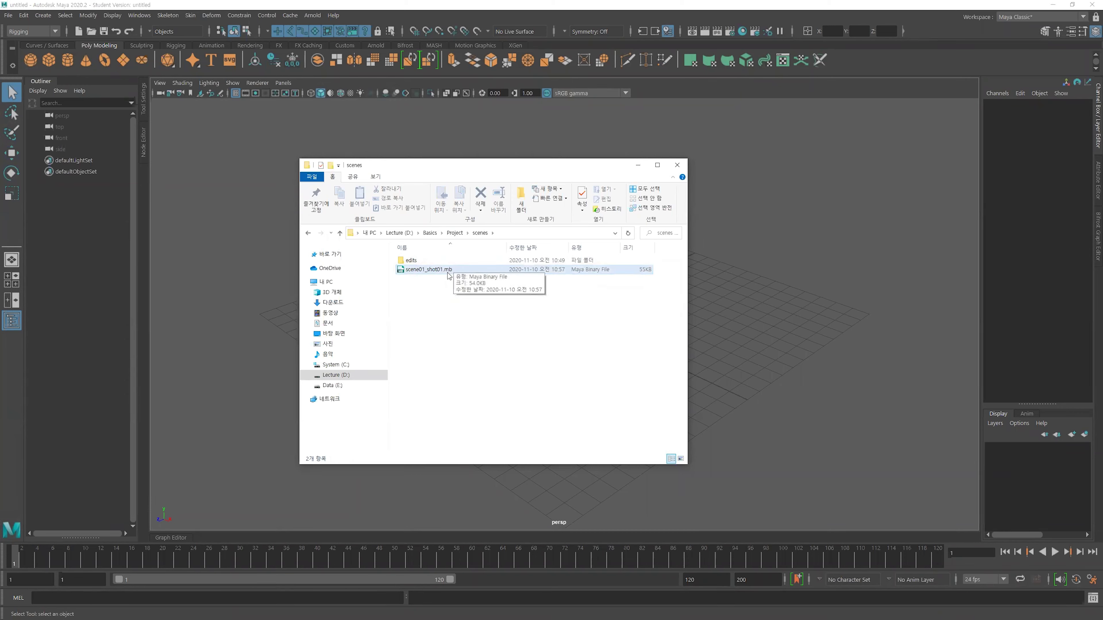
key(alt+Up)
Revisit the assets CR and BG folders and the scenes folder, returning to Project.
click(420, 263)
double_click(420, 263)
double_click(419, 260)
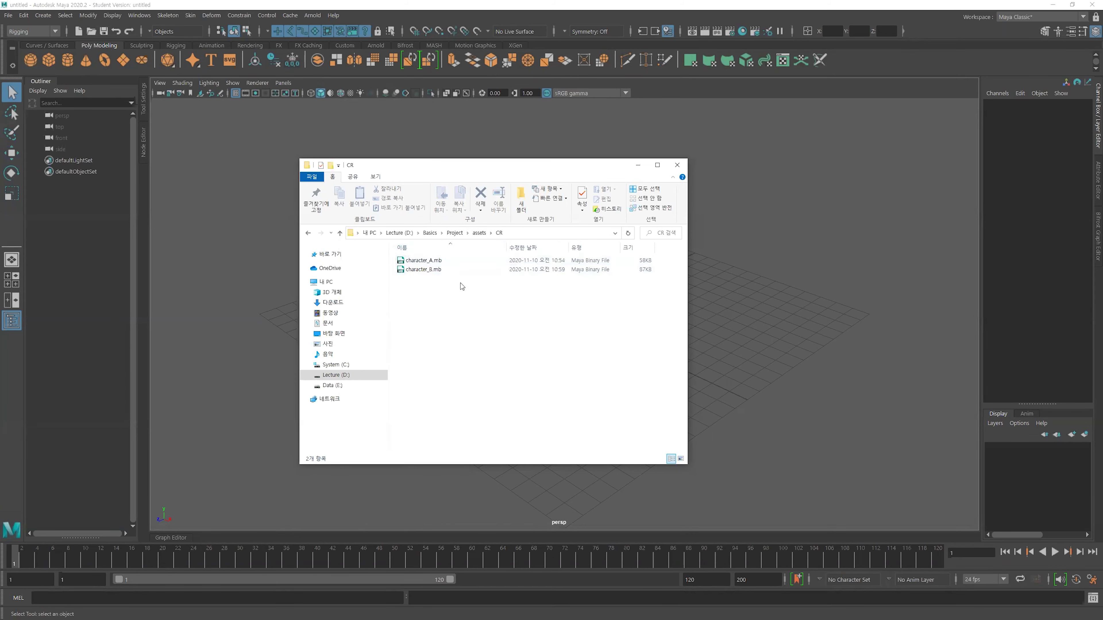
click(479, 233)
double_click(419, 261)
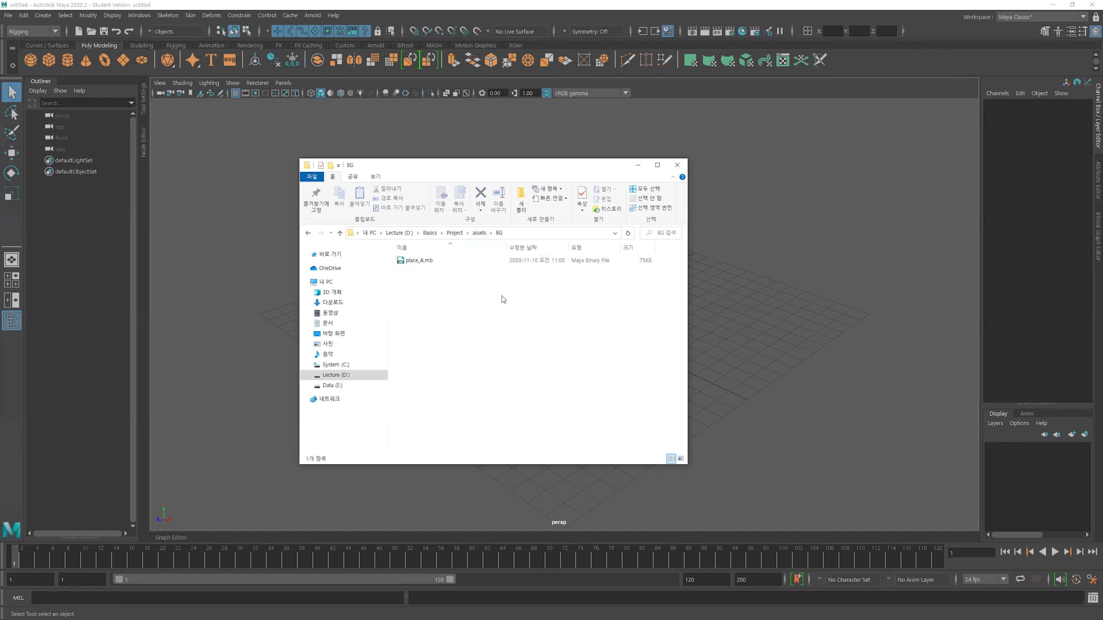
click(454, 233)
double_click(421, 279)
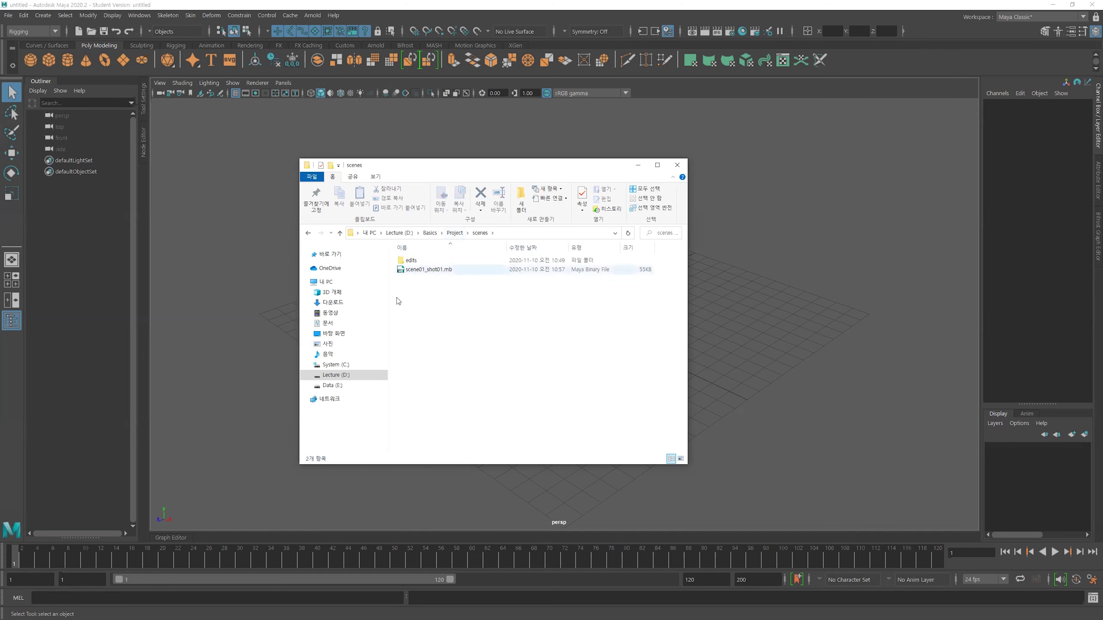
click(453, 235)
Check the sourceimages and empty images folders, returning to Project each time.
click(433, 288)
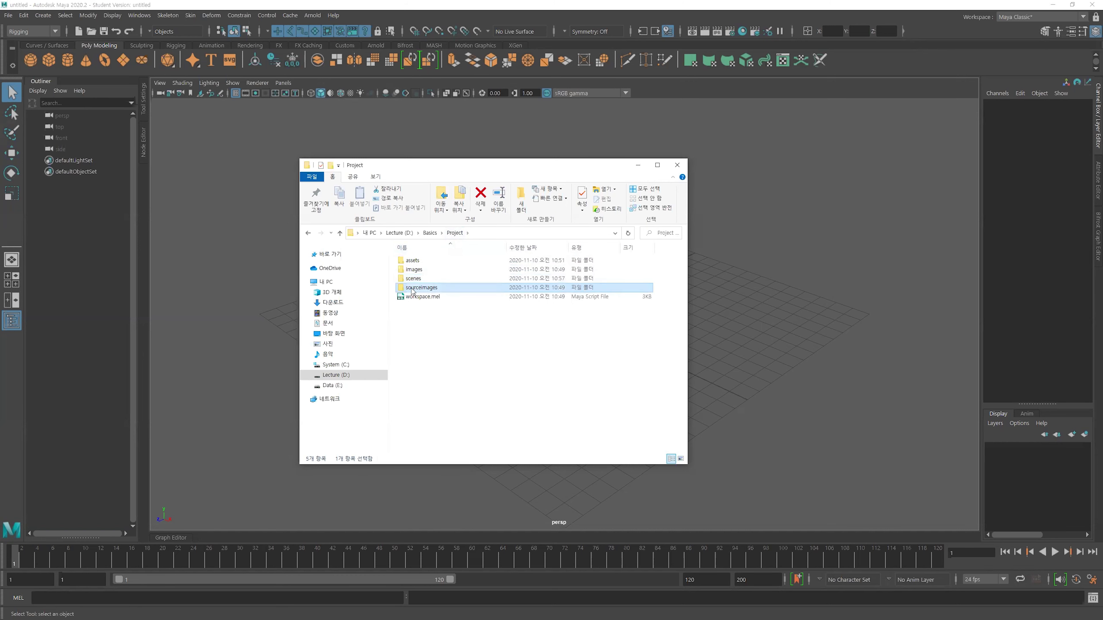
double_click(432, 289)
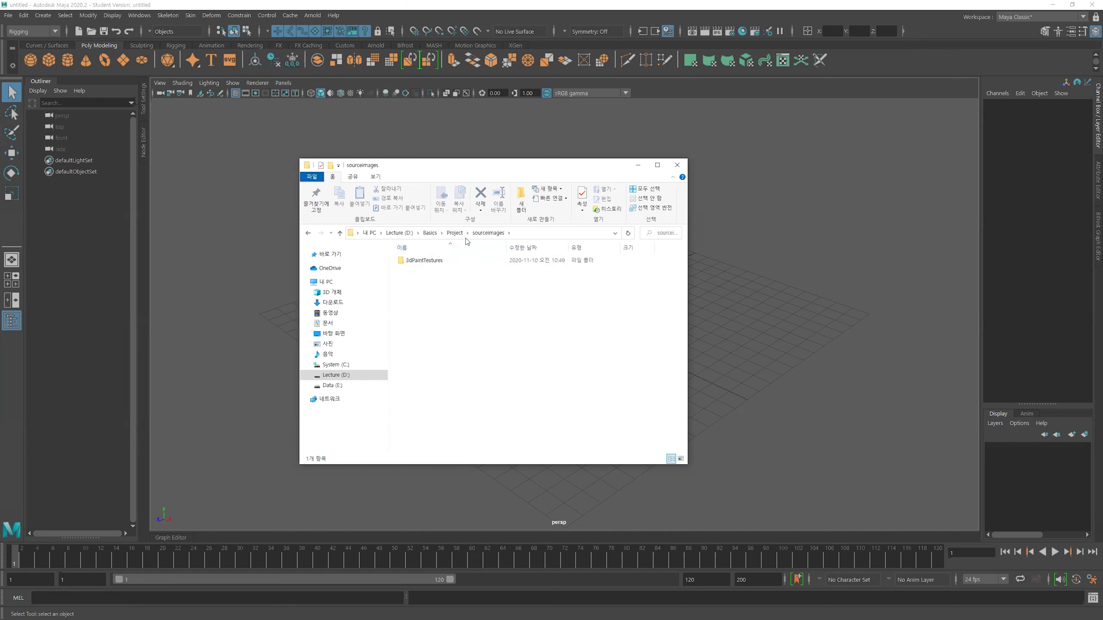
click(454, 233)
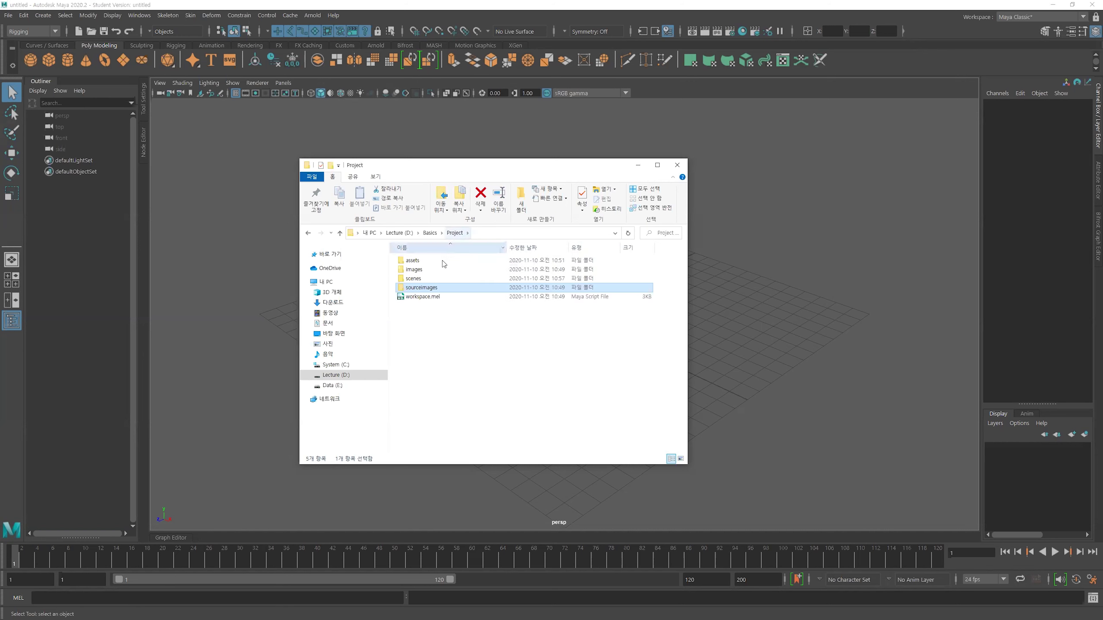
click(420, 281)
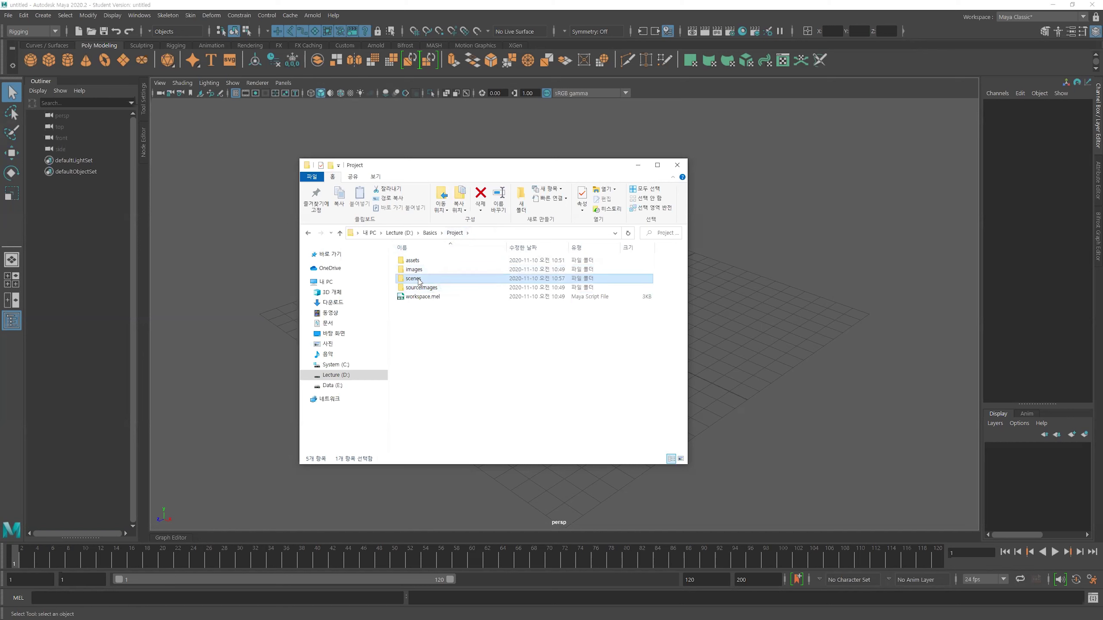
double_click(415, 270)
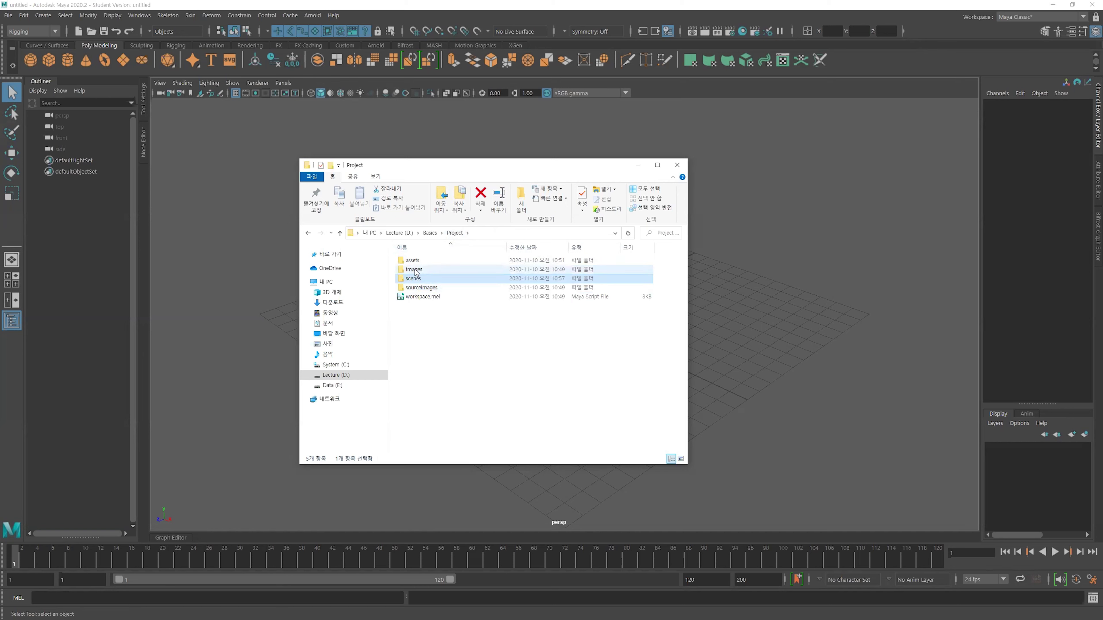
mouse_move(449, 244)
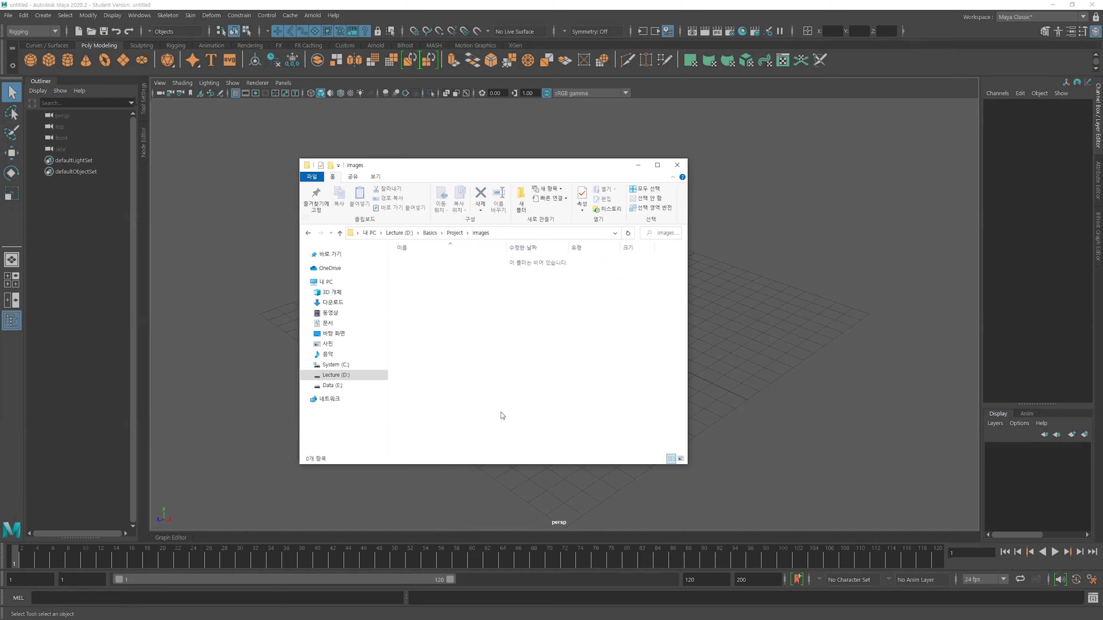
click(454, 232)
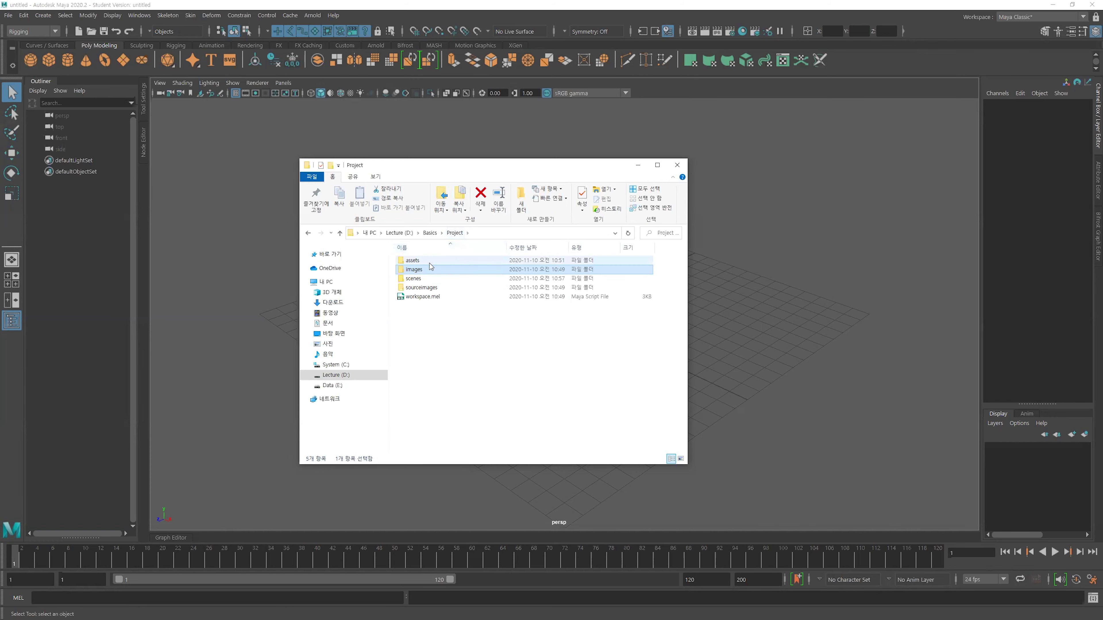
Highlight assets, scenes, sourceimages and images in turn, then bring Maya forward.
click(415, 263)
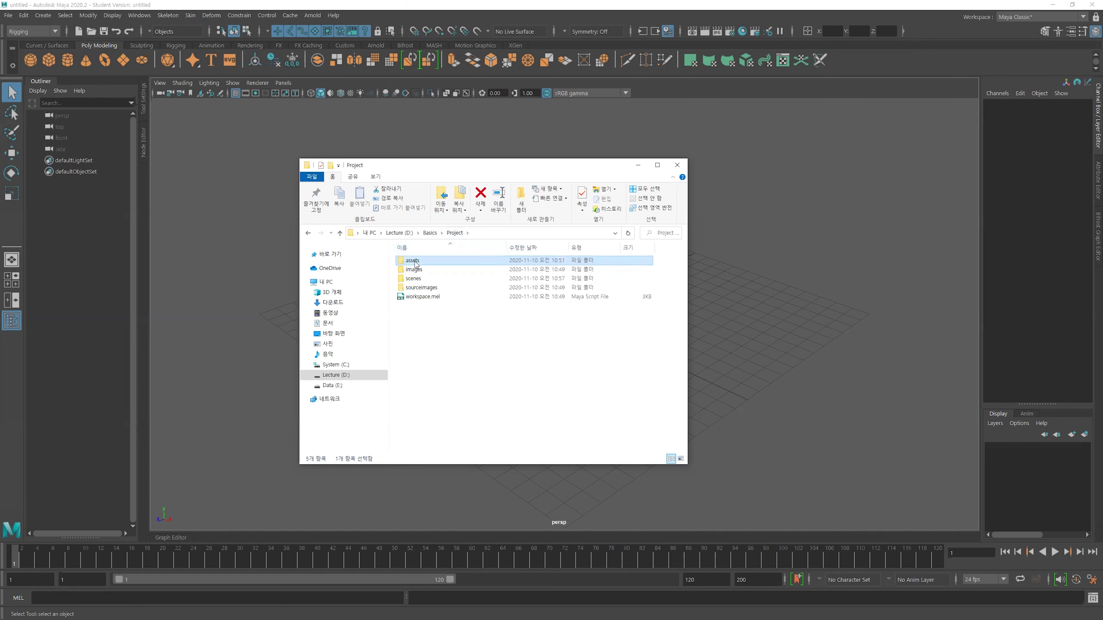
click(419, 279)
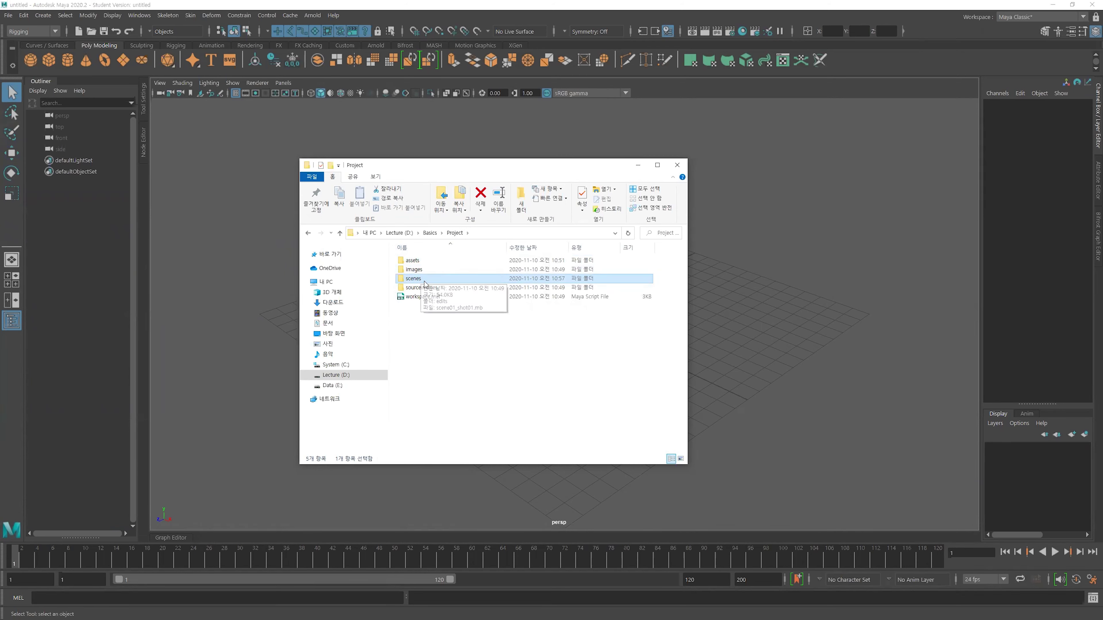
click(426, 288)
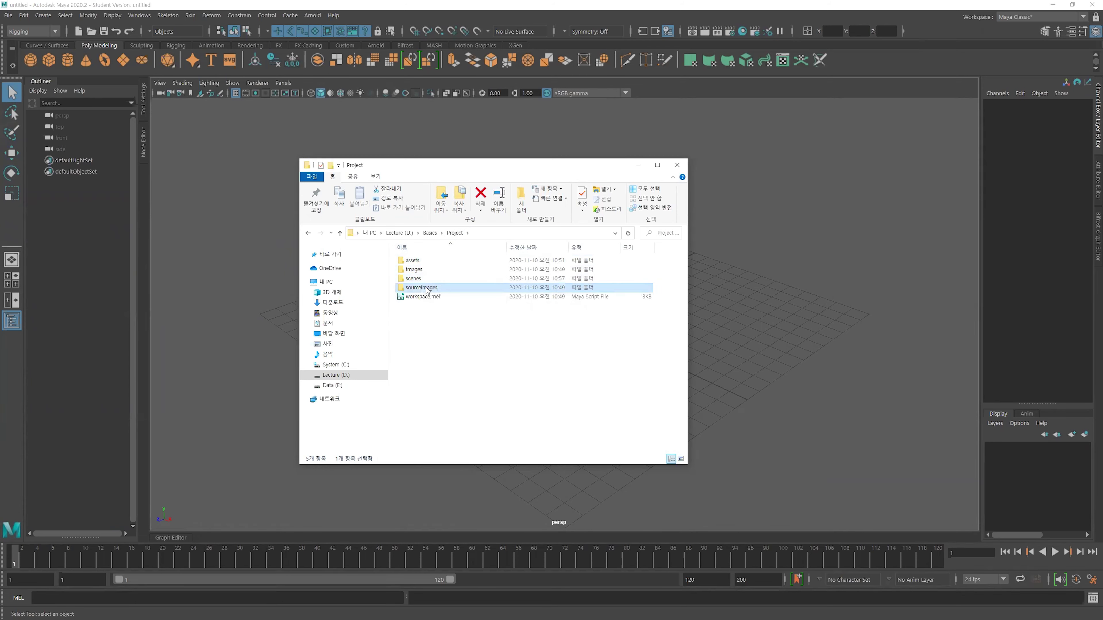
click(424, 271)
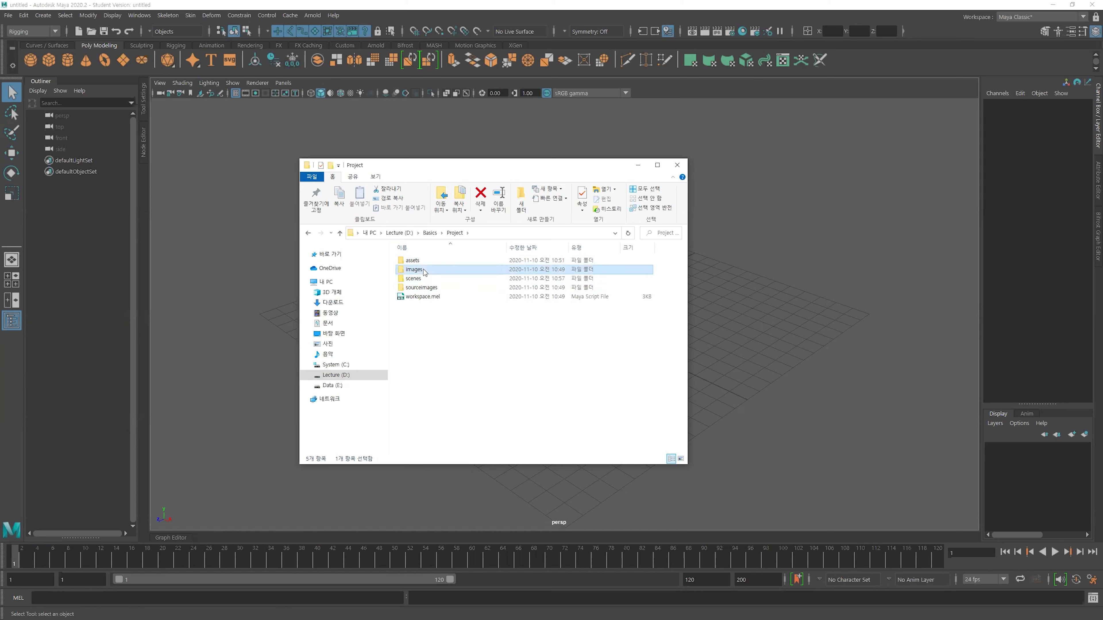
click(769, 270)
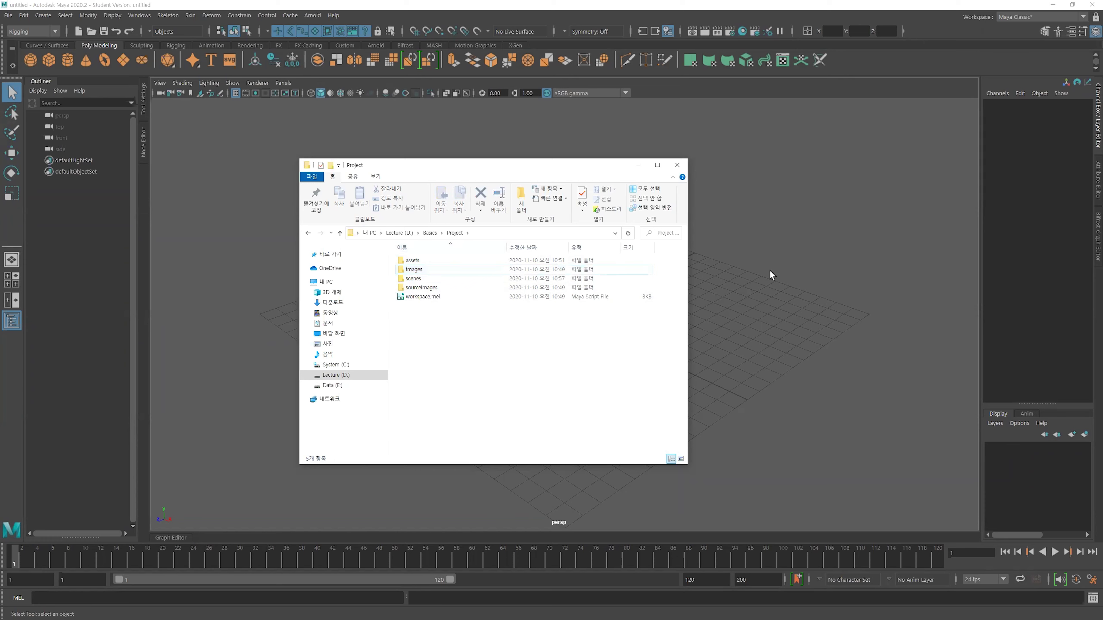
Save the empty scene as S02_C03_v01.mb, dismissing the Student Version notice.
mouse_move(766, 268)
alt+mouse_down()
mouse_move(580, 282)
mouse_move(706, 295)
mouse_move(565, 167)
alt+mouse_up()
alt+right_drag(462, 276, 406, 261)
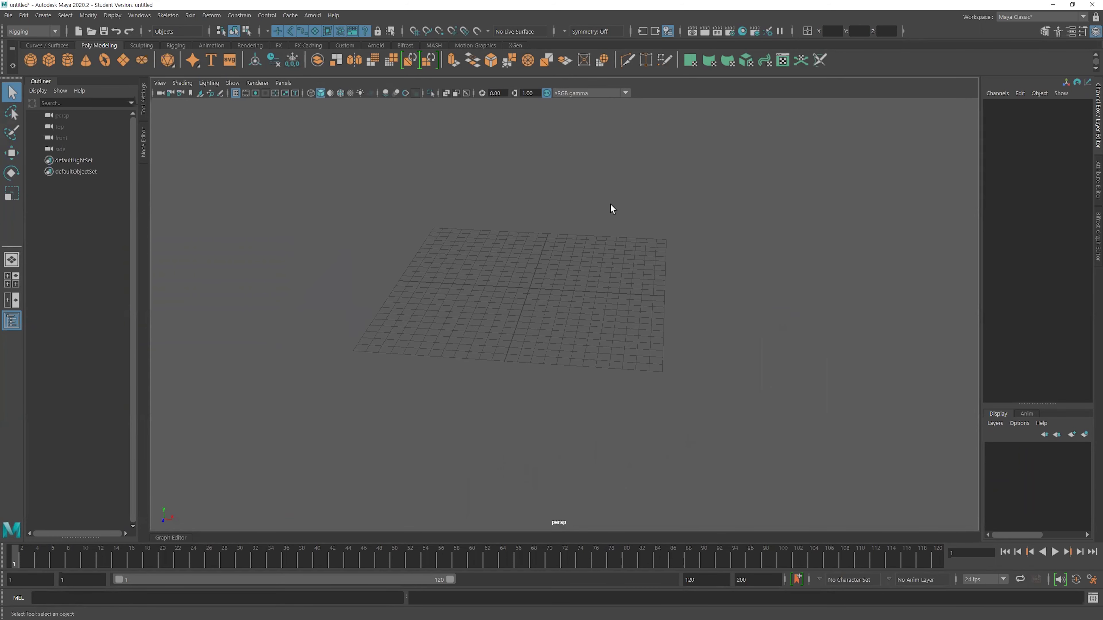
click(8, 15)
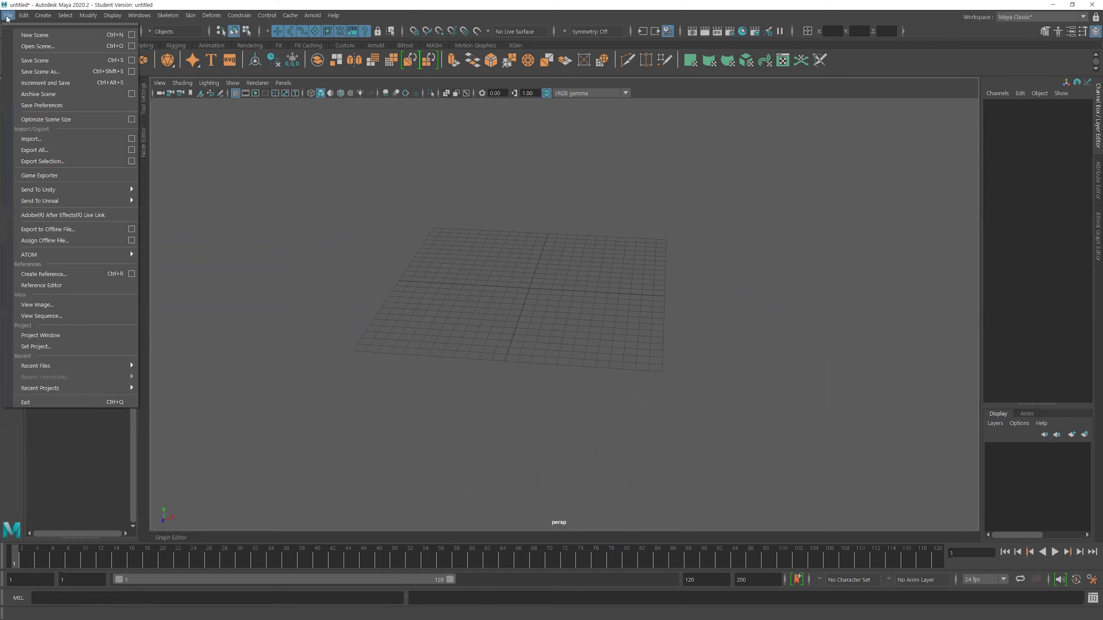
click(63, 77)
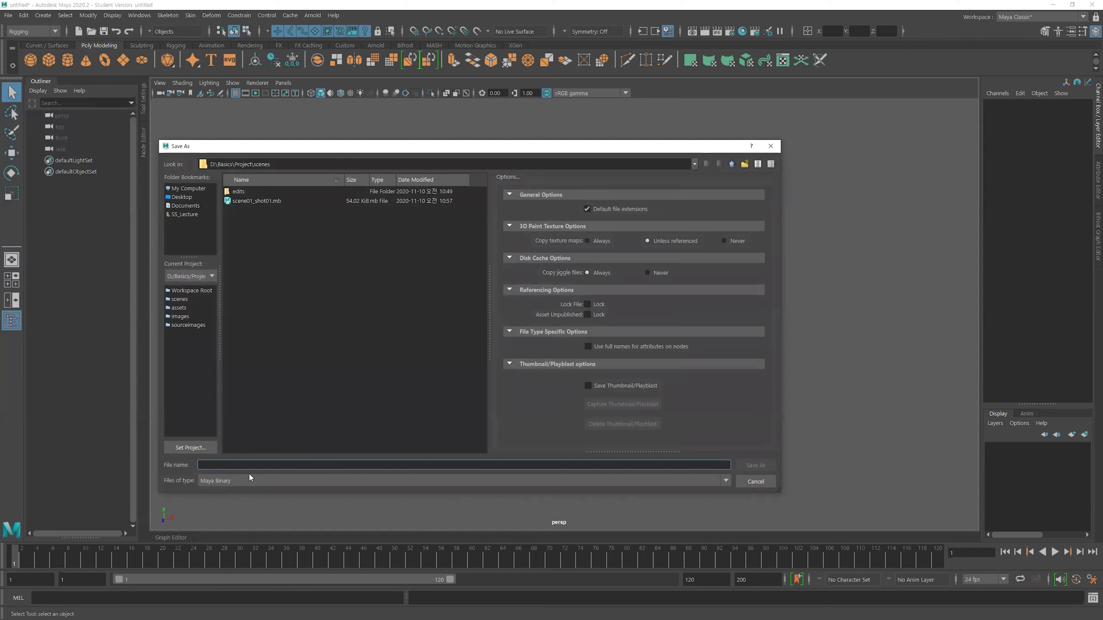
text(S02_C03_v01)
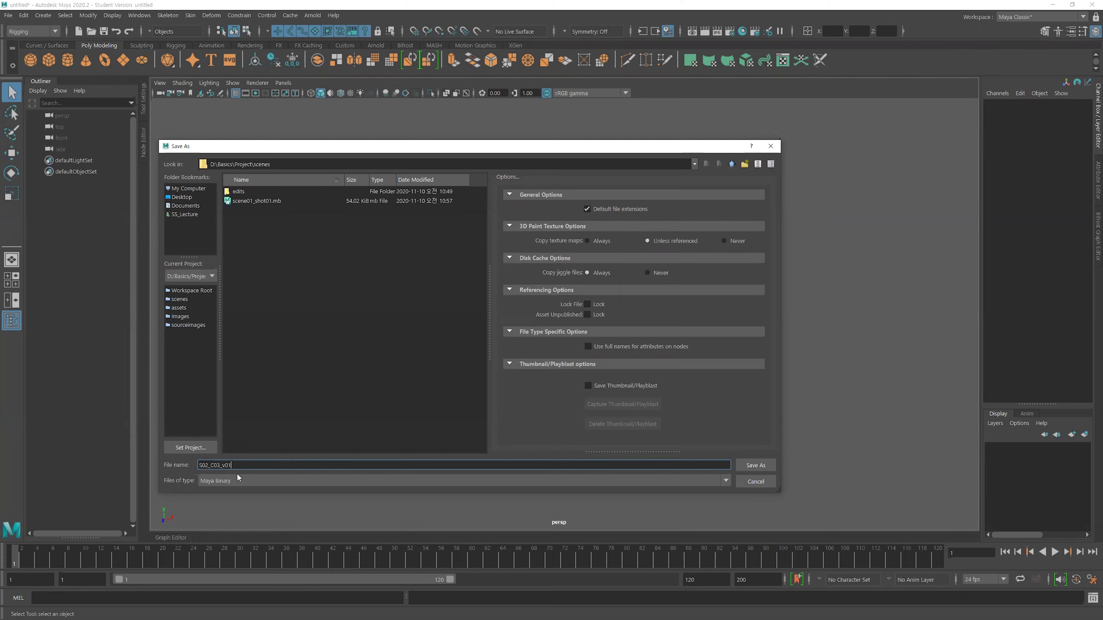
click(756, 466)
click(529, 324)
mouse_move(714, 359)
alt+right_down()
mouse_move(523, 342)
mouse_move(632, 352)
alt+right_up()
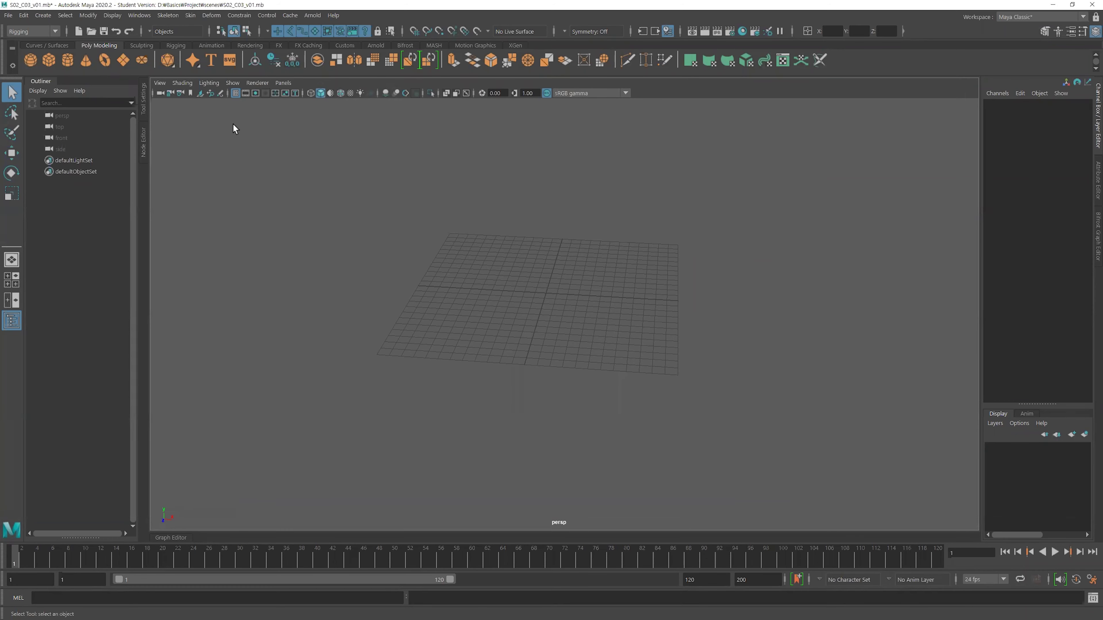
Open the File menu to reach the Create Reference entry.
click(7, 15)
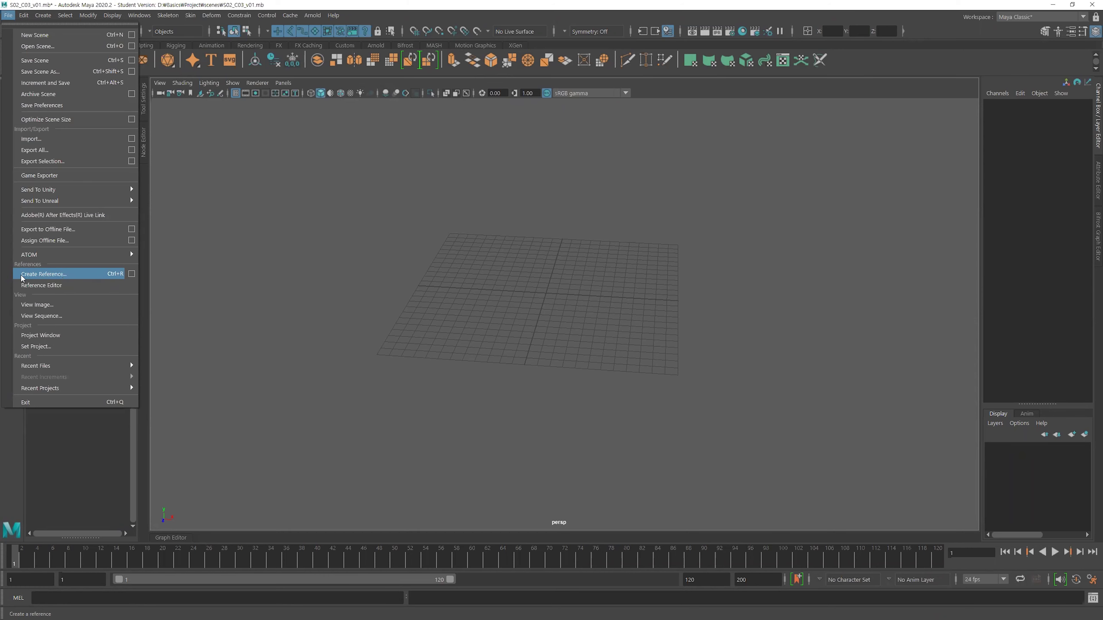
Start a Create Reference and select place_A.mb in the assets\BG folder.
click(74, 275)
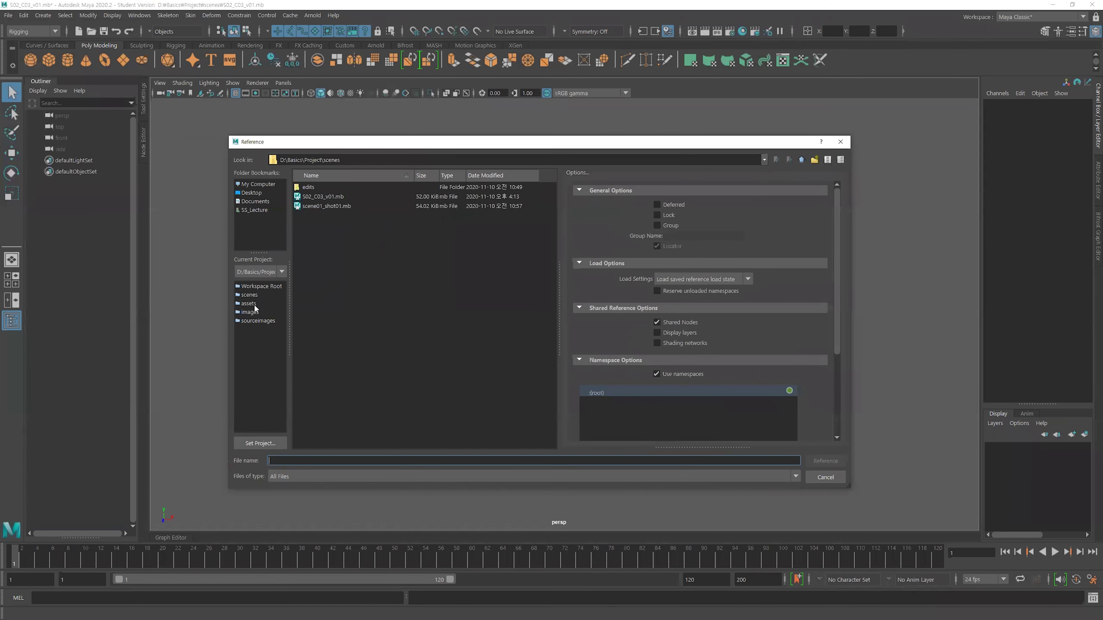
click(255, 306)
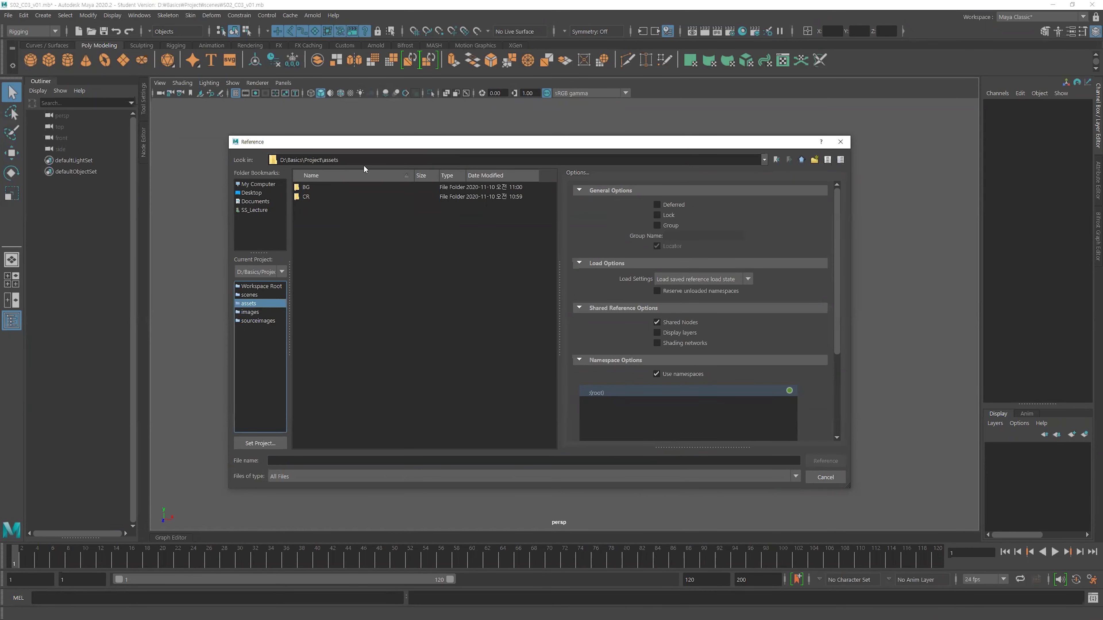
double_click(309, 188)
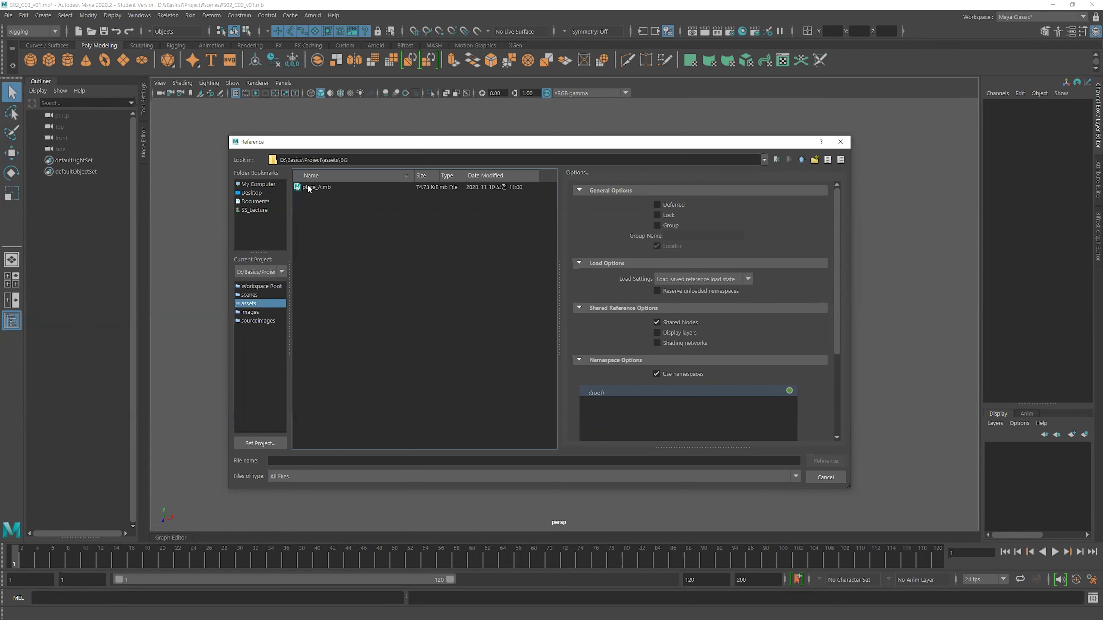
click(315, 188)
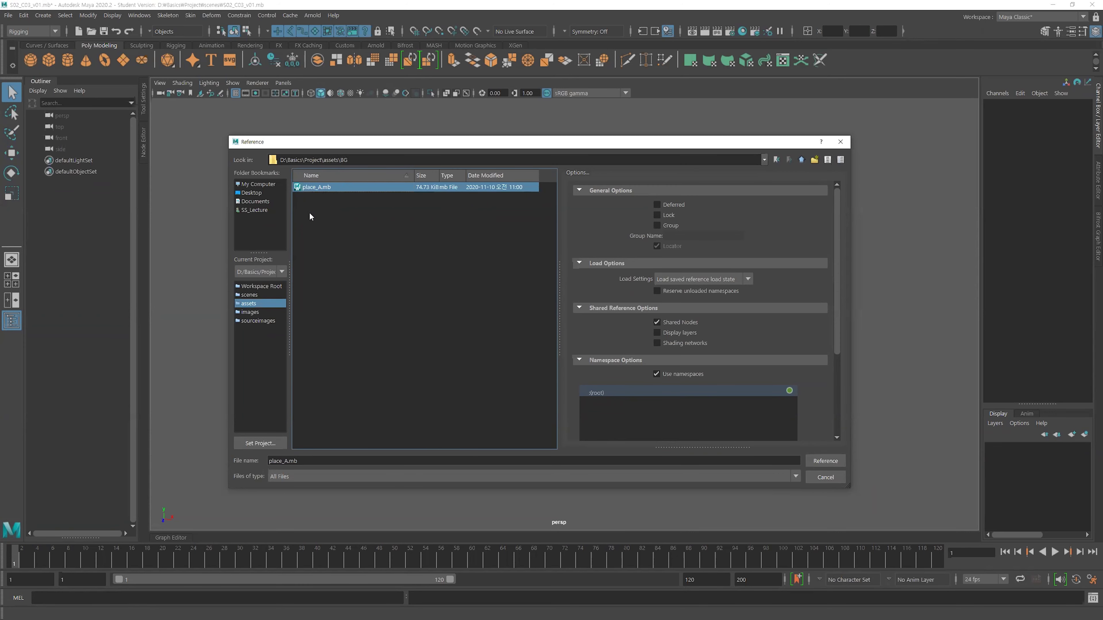
drag(403, 146, 351, 133)
scroll(769, 251, down, 2)
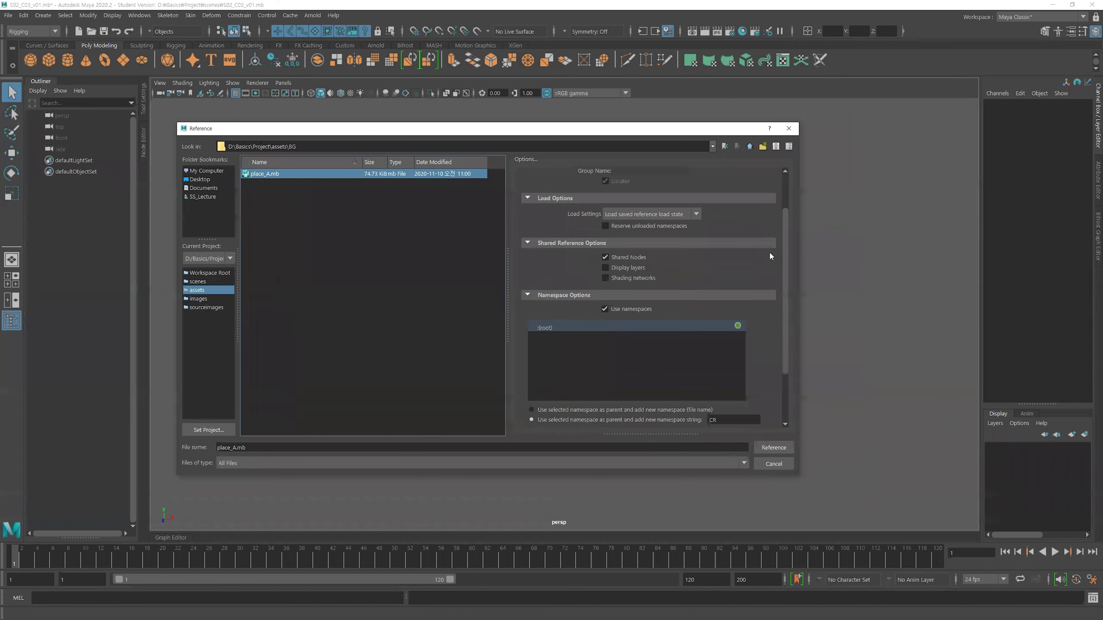
scroll(769, 252, down, 2)
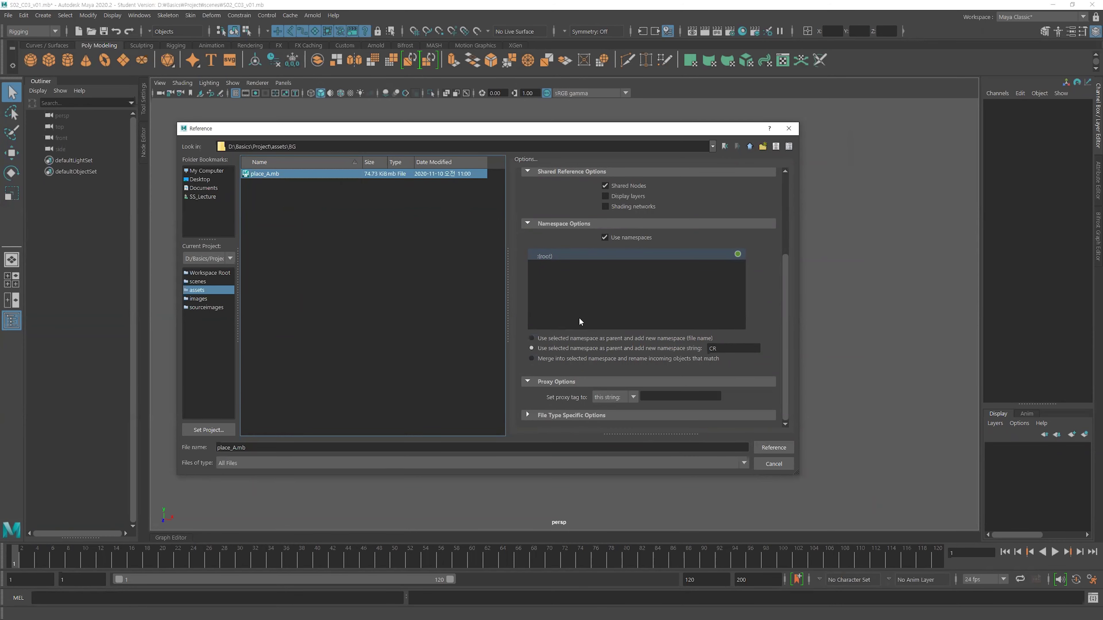
Set the new namespace string to BG and reference place_A.mb.
click(727, 349)
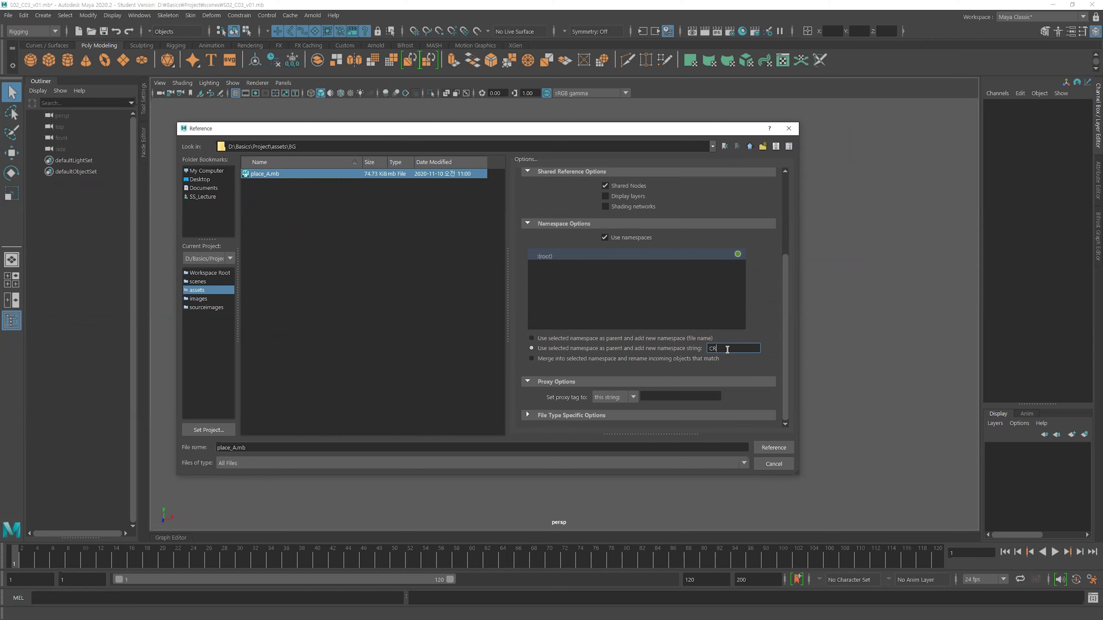
click(569, 359)
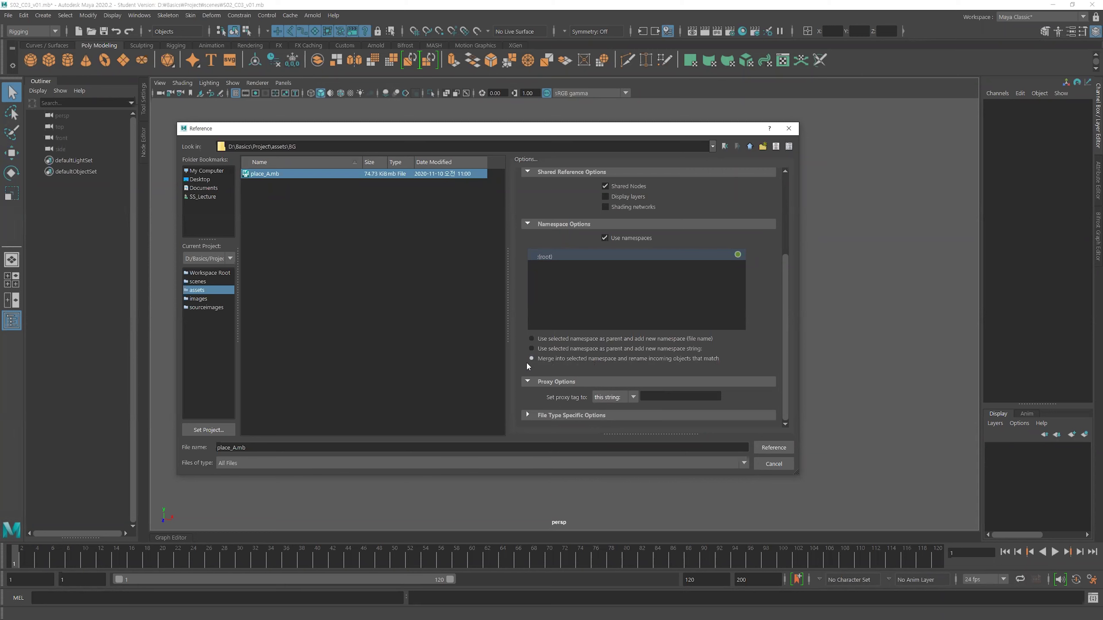
click(532, 348)
click(731, 351)
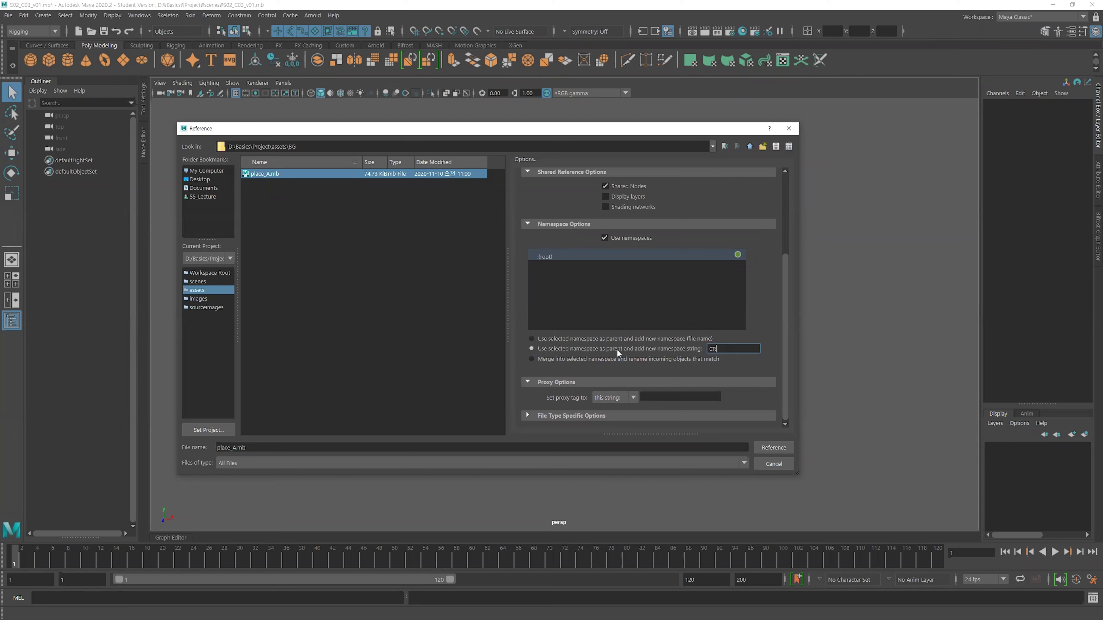
double_click(724, 348)
text(BG)
click(776, 448)
click(520, 330)
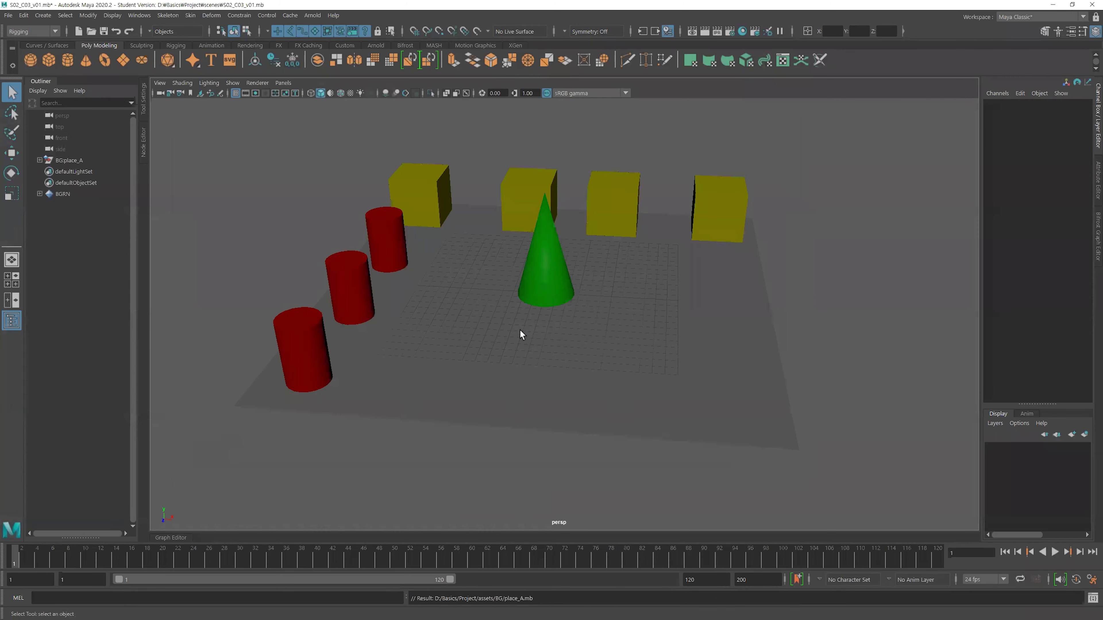
click(75, 162)
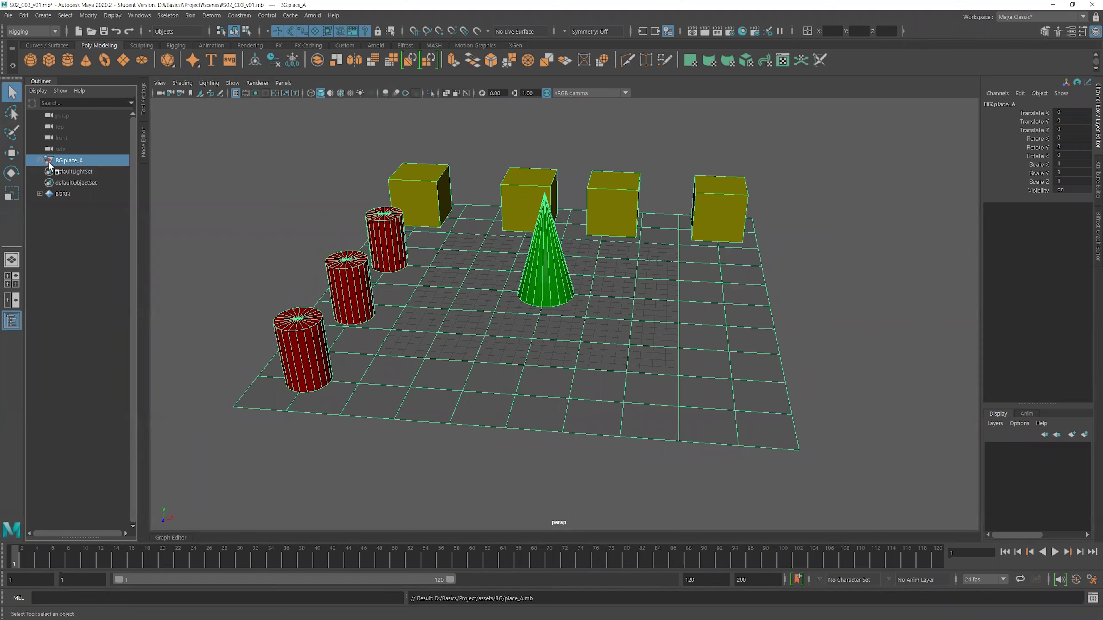
click(39, 160)
drag(70, 174, 77, 263)
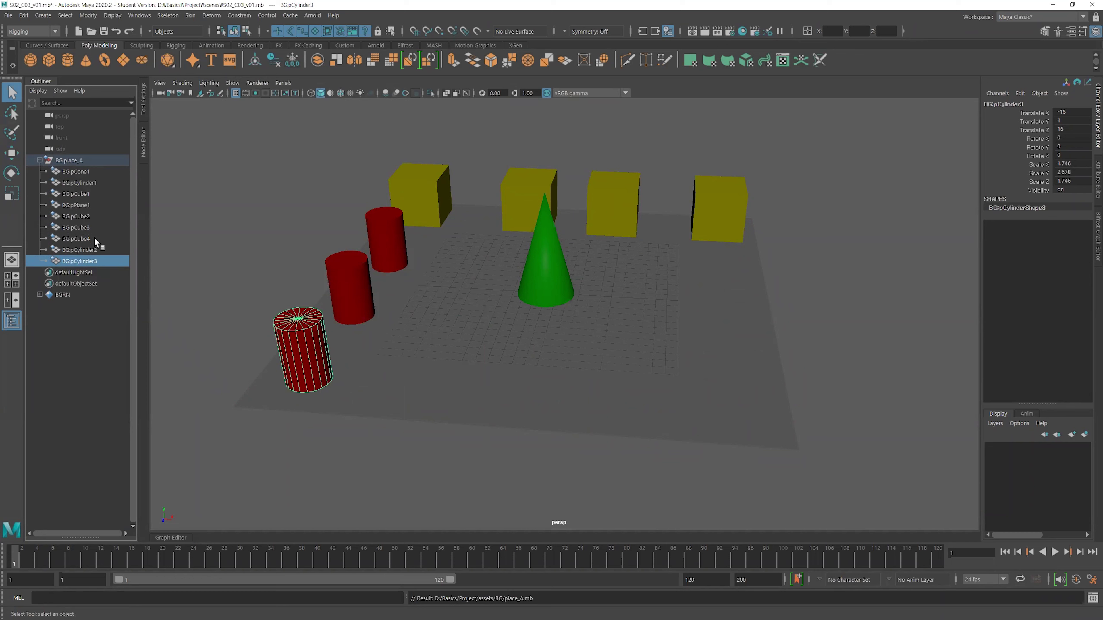
middle_drag(81, 185, 87, 221)
middle_drag(34, 138, 59, 149)
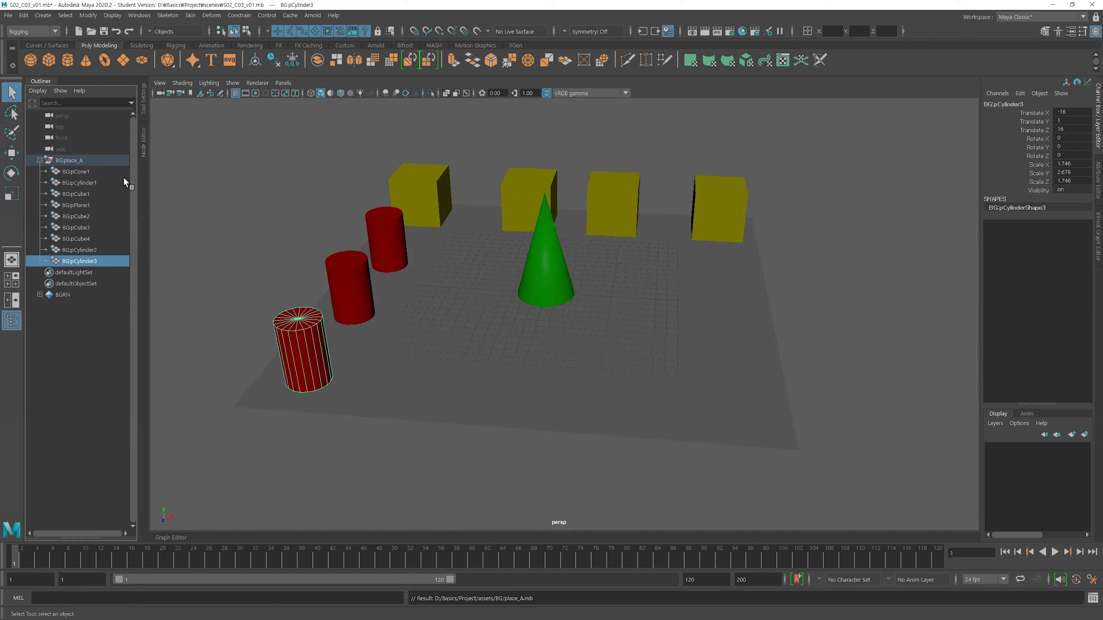
click(39, 160)
click(75, 164)
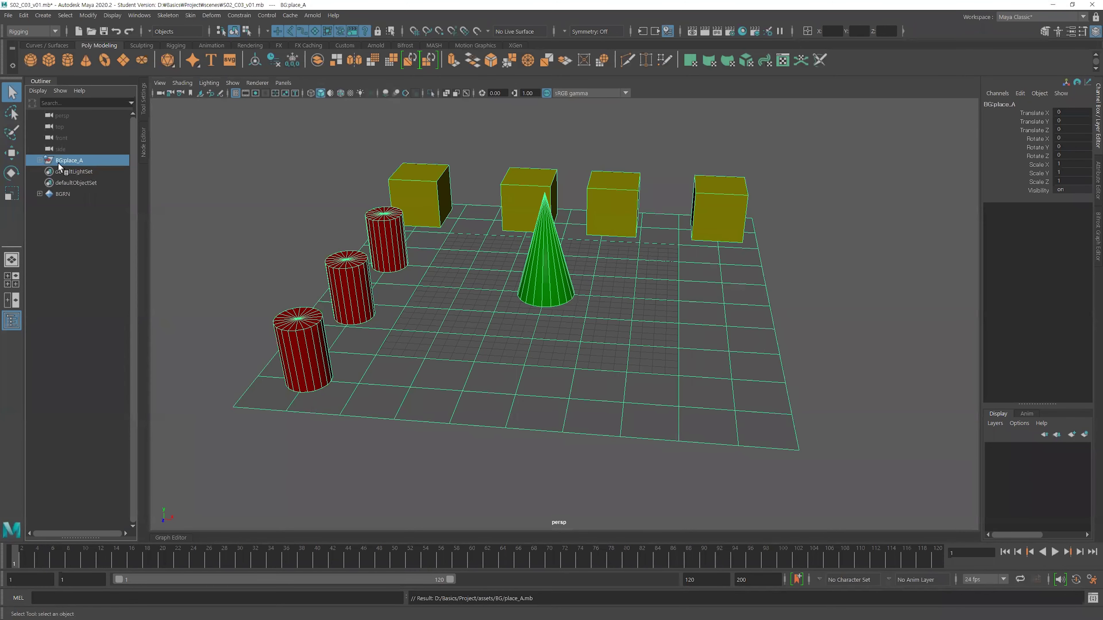
mouse_move(487, 364)
alt+right_down()
mouse_move(802, 345)
mouse_move(681, 338)
alt+right_up()
click(802, 345)
mouse_move(681, 338)
alt+mouse_down()
mouse_move(572, 320)
mouse_move(574, 330)
alt+mouse_up()
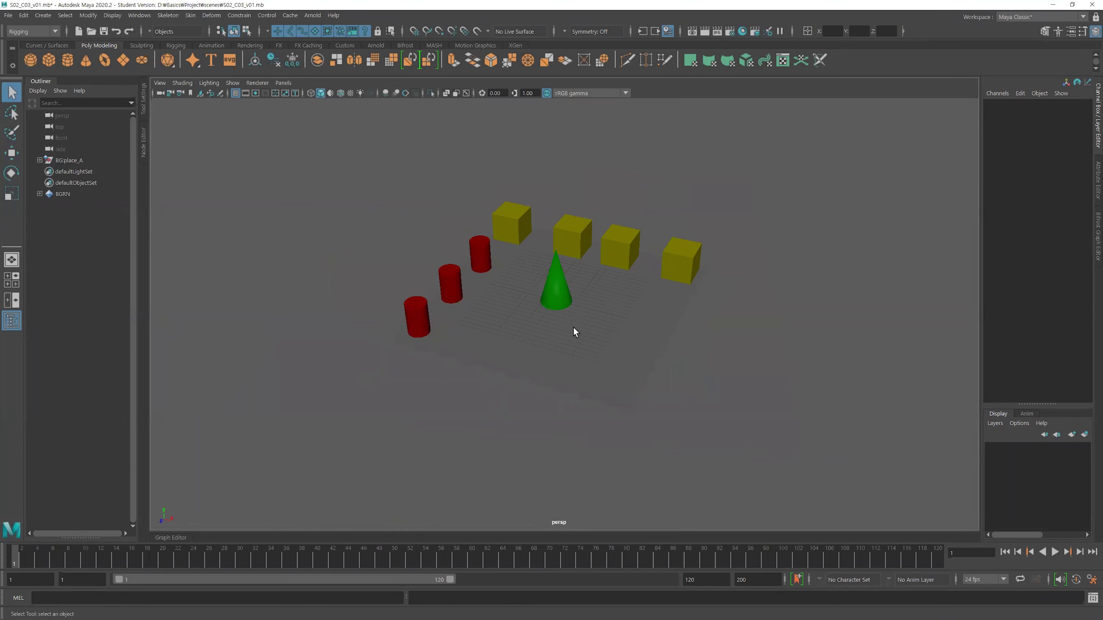
click(66, 164)
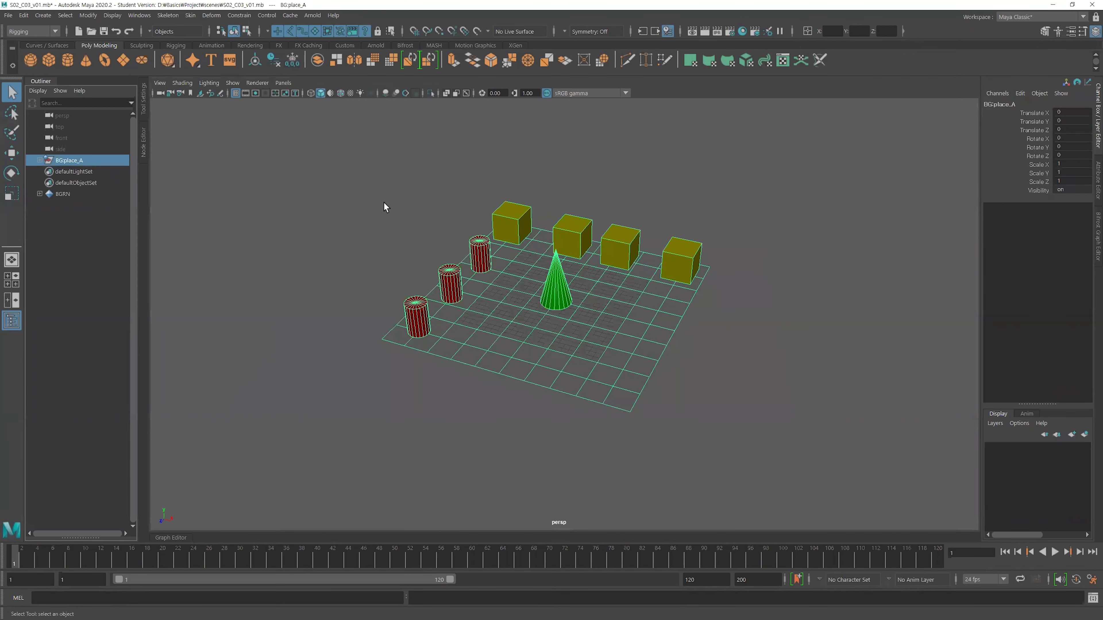
Hide BG:place_A, then reference place_A.mb again merged into the root namespace.
key(ctrl+h)
click(8, 15)
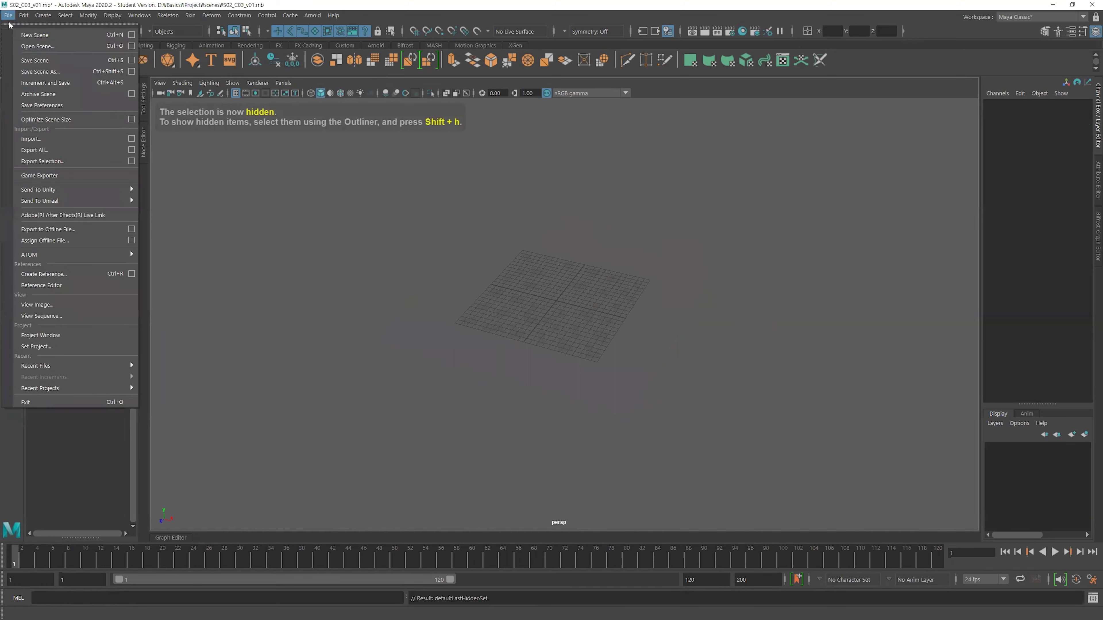
click(73, 274)
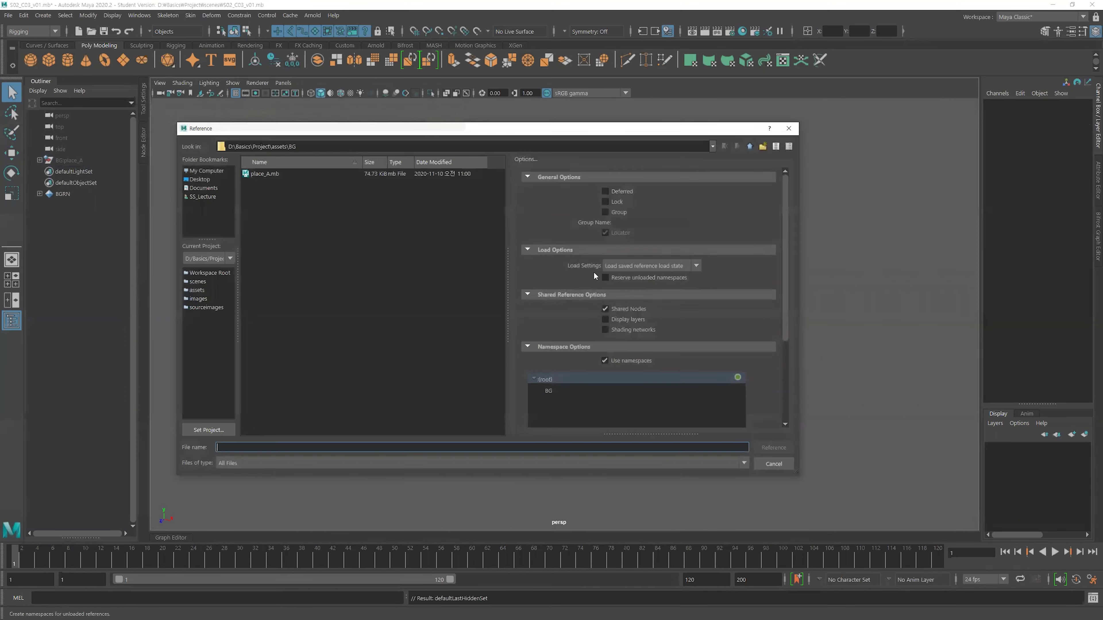
click(544, 404)
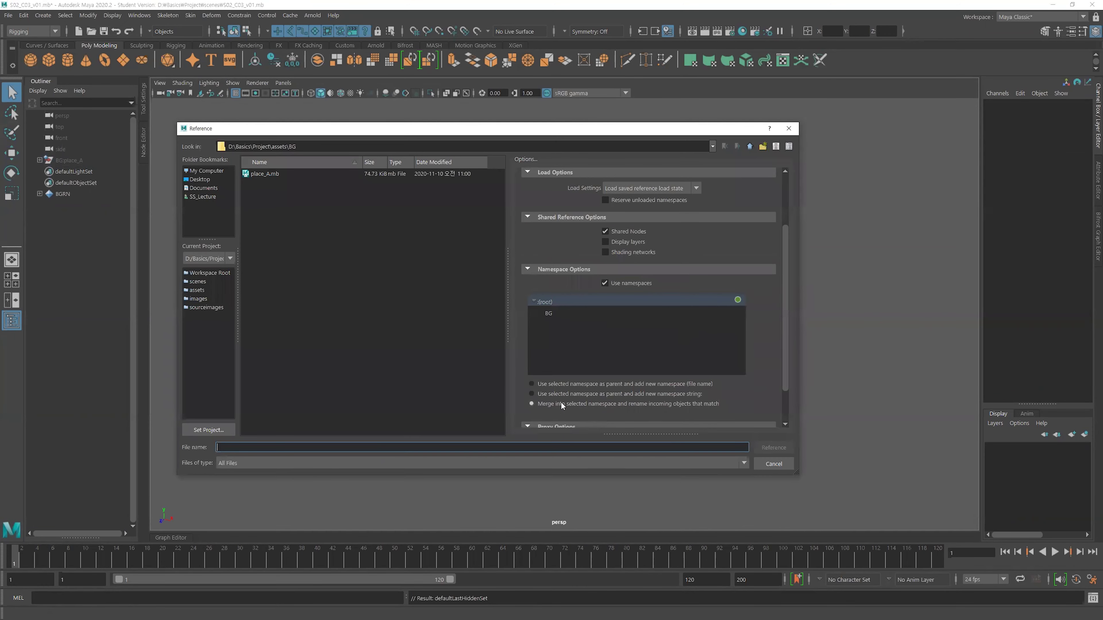
click(261, 174)
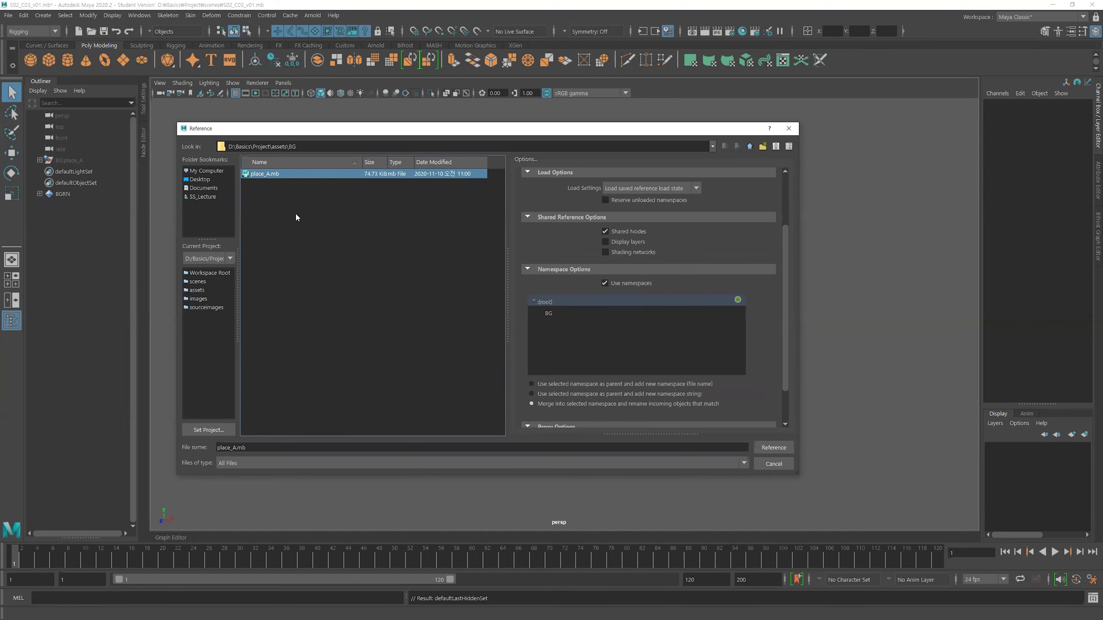
click(774, 447)
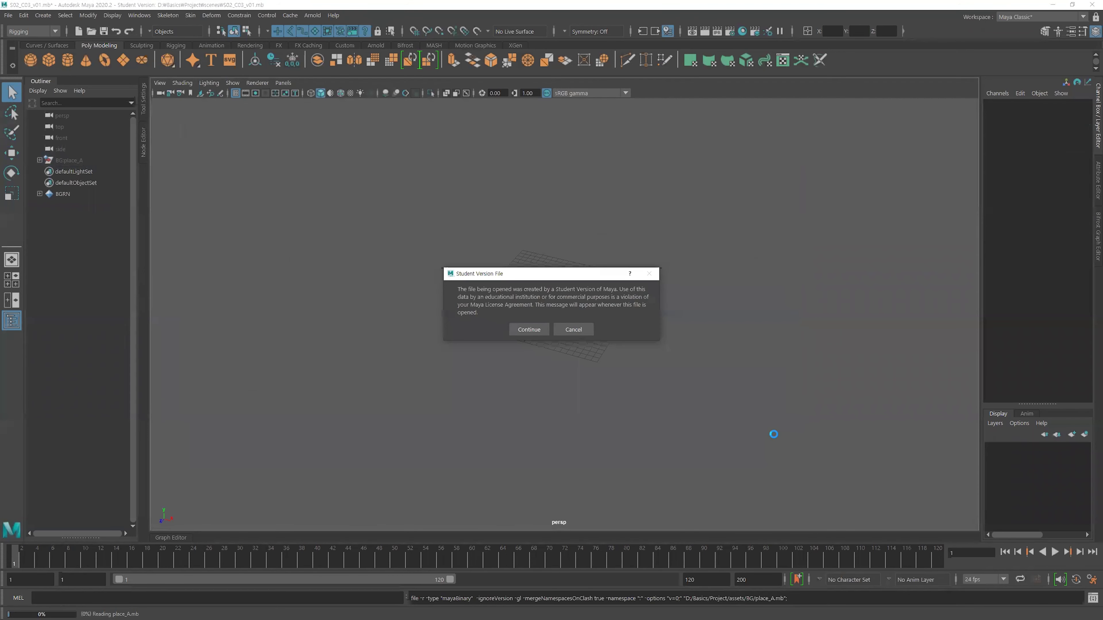
click(538, 332)
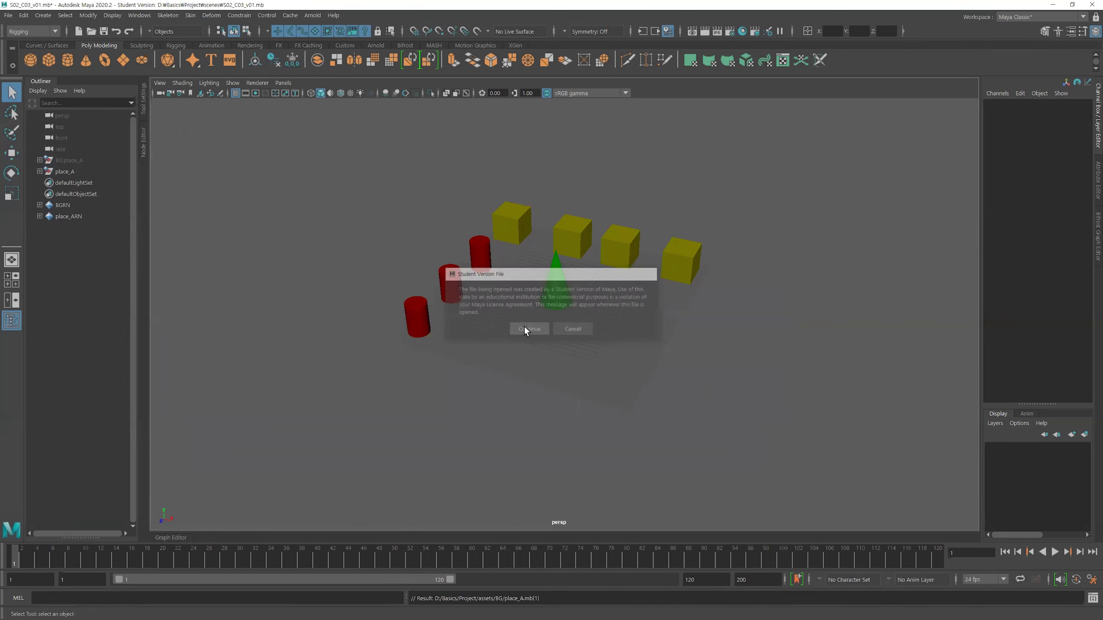
Expand and collapse the place_A and BG:place_A hierarchies in the Outliner.
click(56, 172)
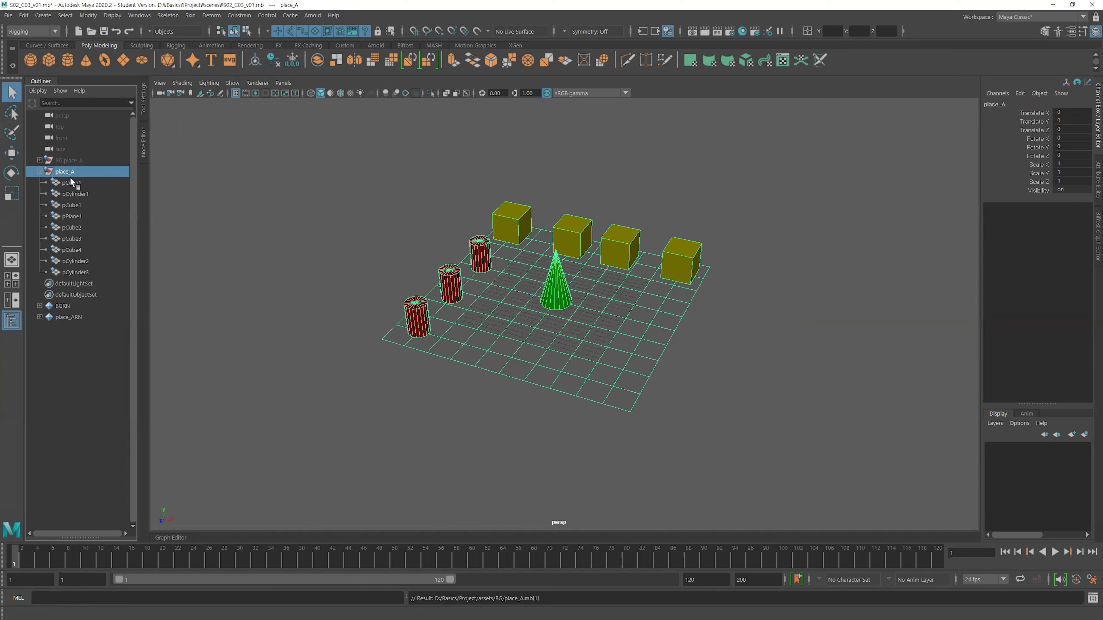
click(40, 171)
click(39, 171)
click(68, 161)
click(40, 160)
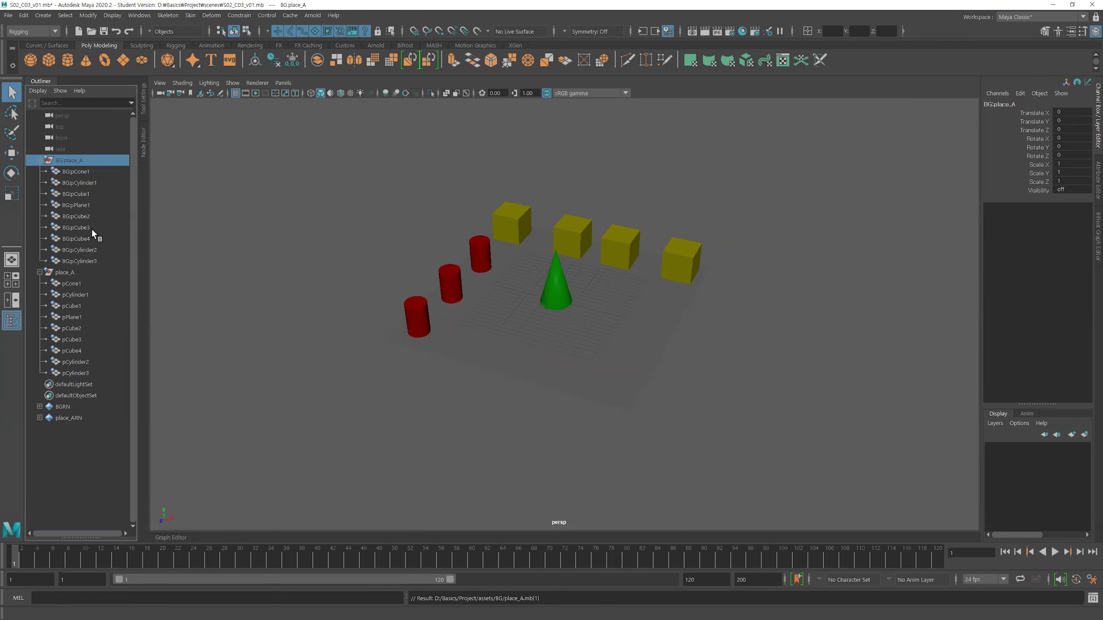
click(39, 161)
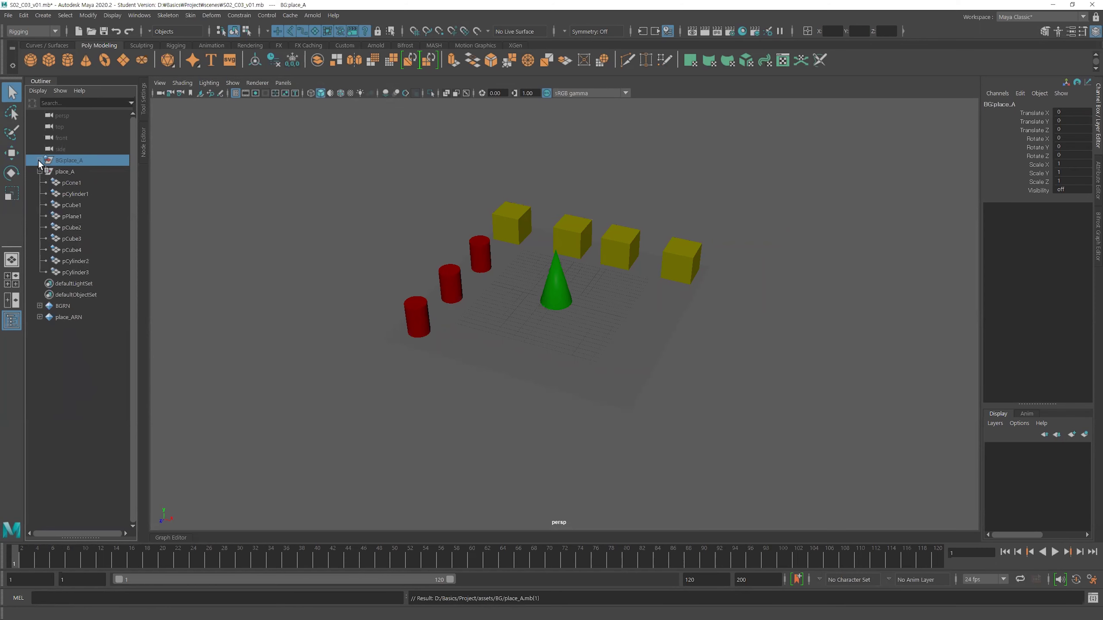
click(40, 171)
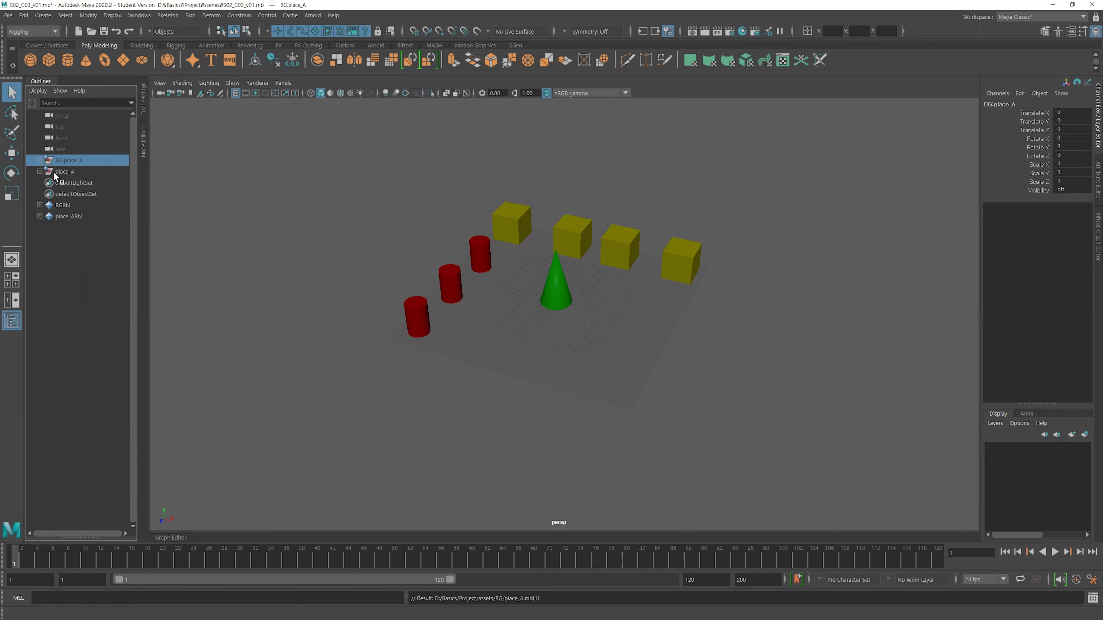
click(288, 280)
Orbit around the shaded place_A set, checking its meshes, then clear the selection.
mouse_move(609, 283)
alt+mouse_down()
mouse_move(690, 292)
mouse_move(608, 294)
alt+mouse_up()
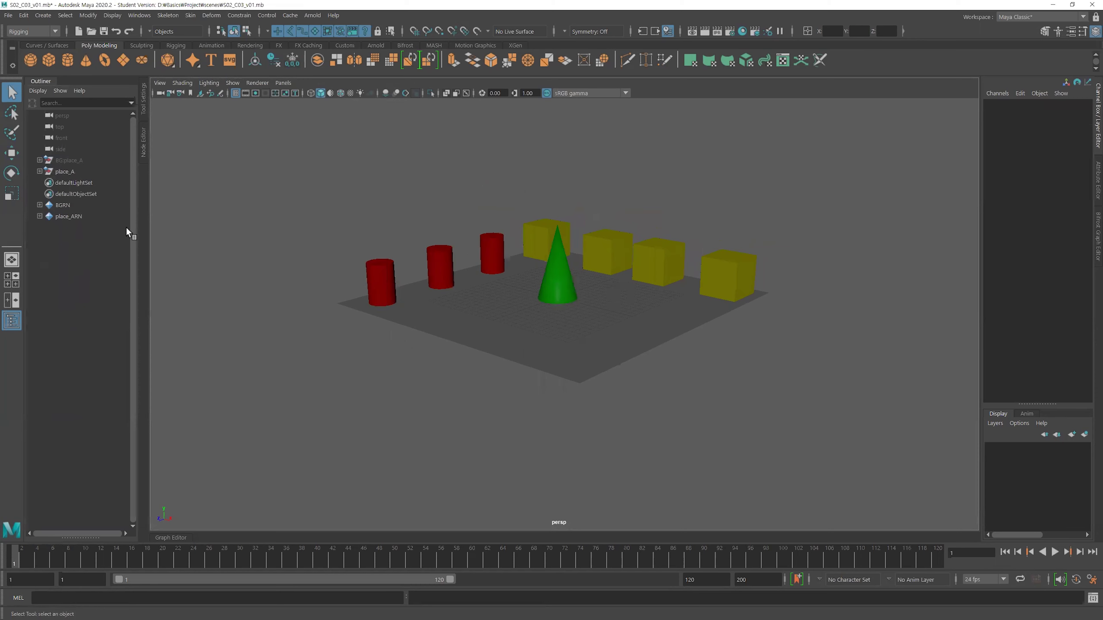
click(61, 172)
alt+drag(655, 337, 492, 304)
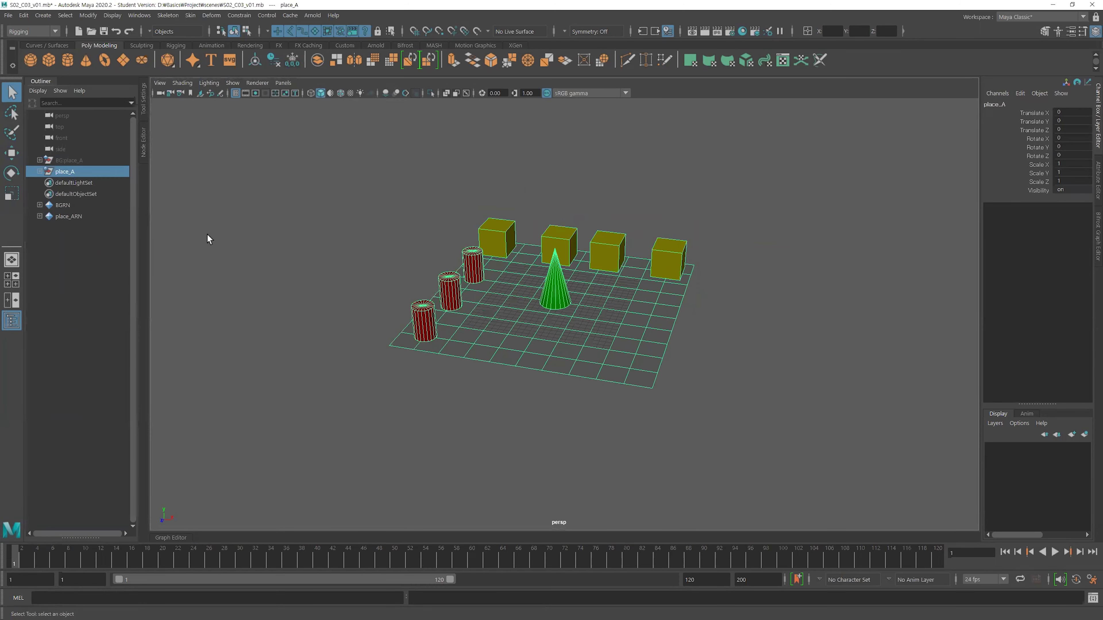
click(40, 172)
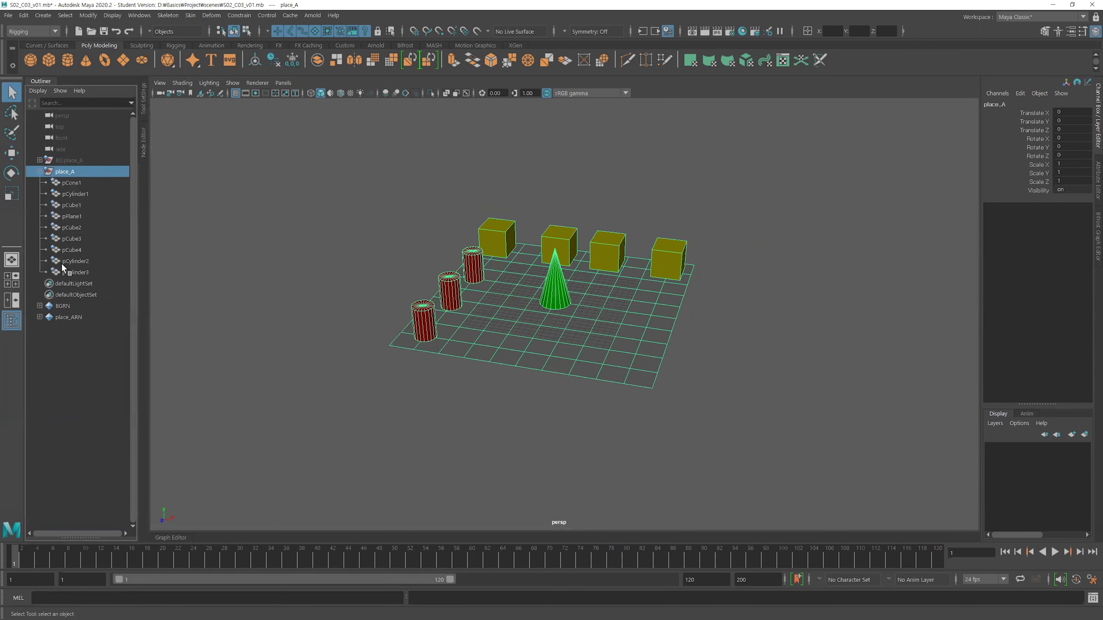
click(40, 172)
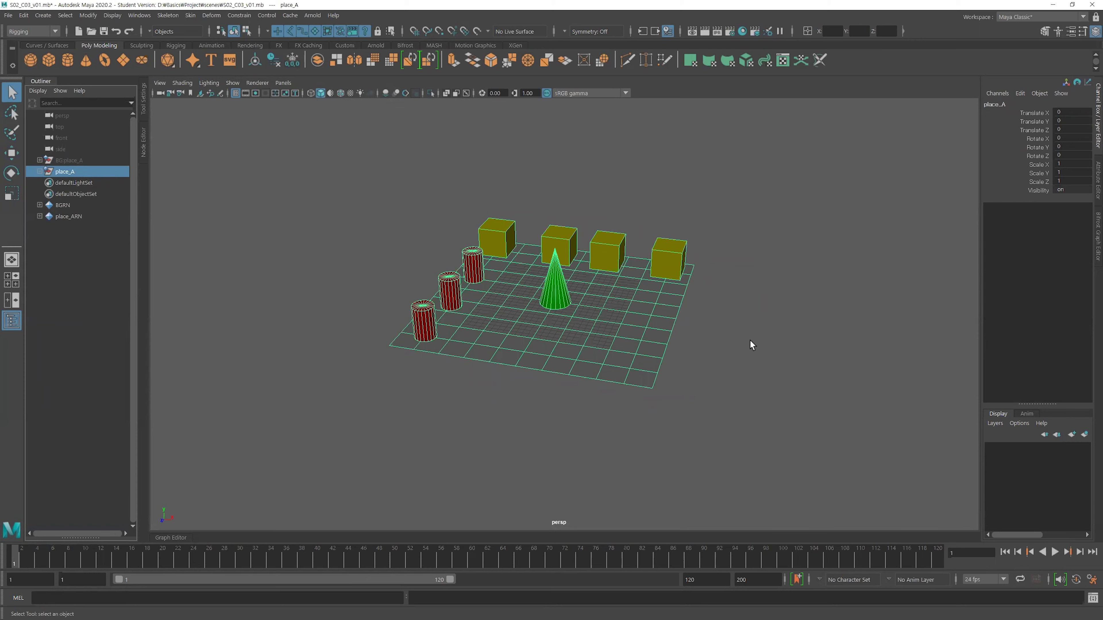
alt+drag(750, 341, 569, 320)
scroll(560, 320, up, 5)
click(550, 319)
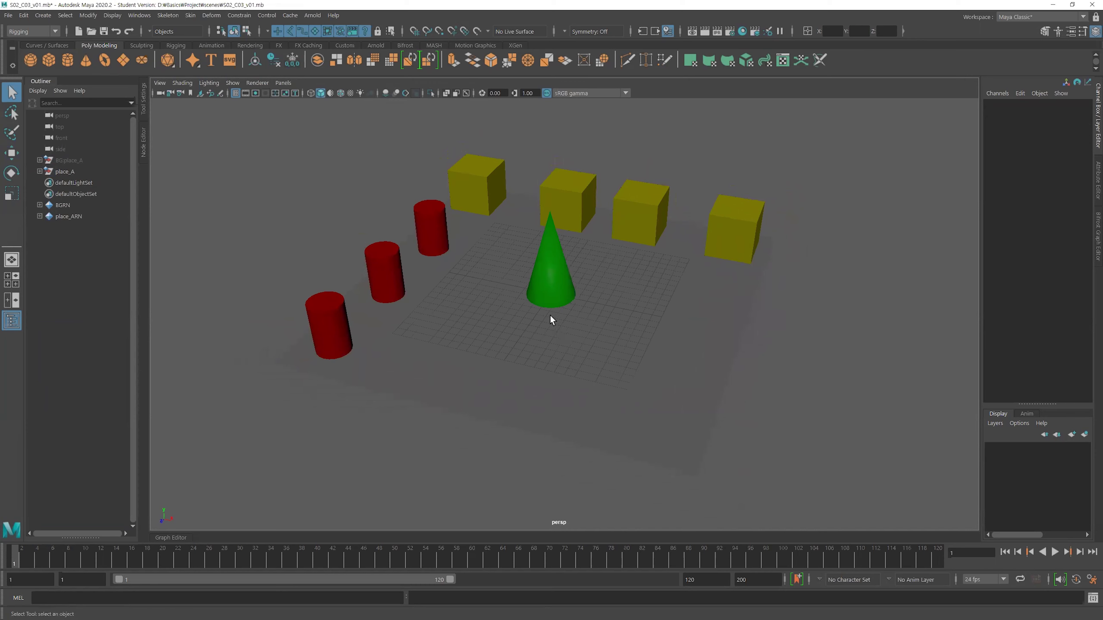
Start a Create Reference and pick character_A.mb in the assets CR folder.
click(8, 15)
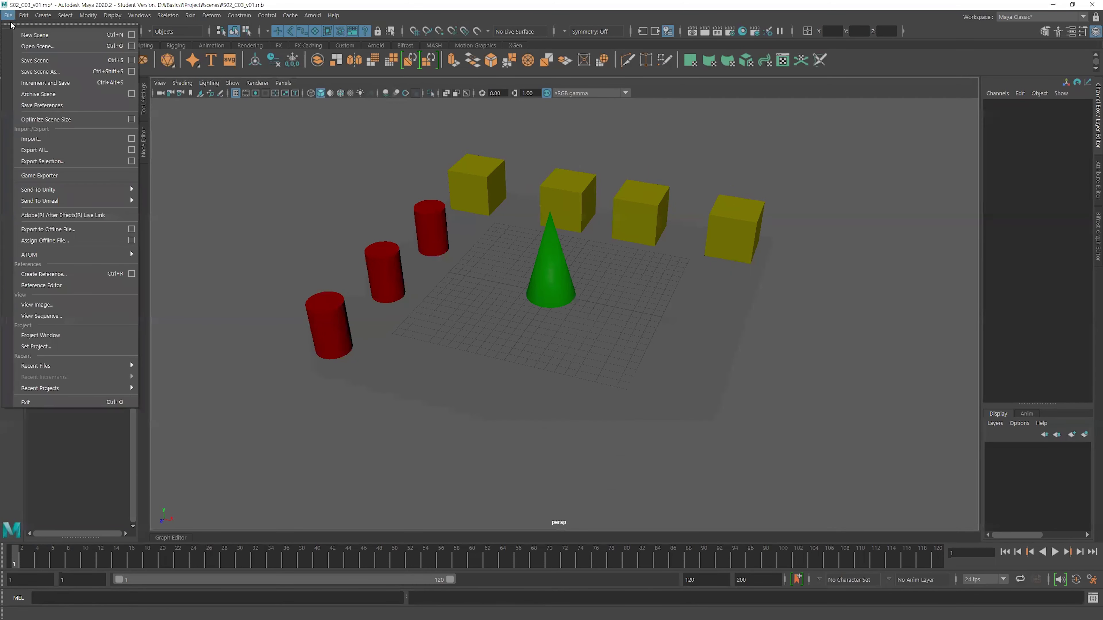
click(65, 273)
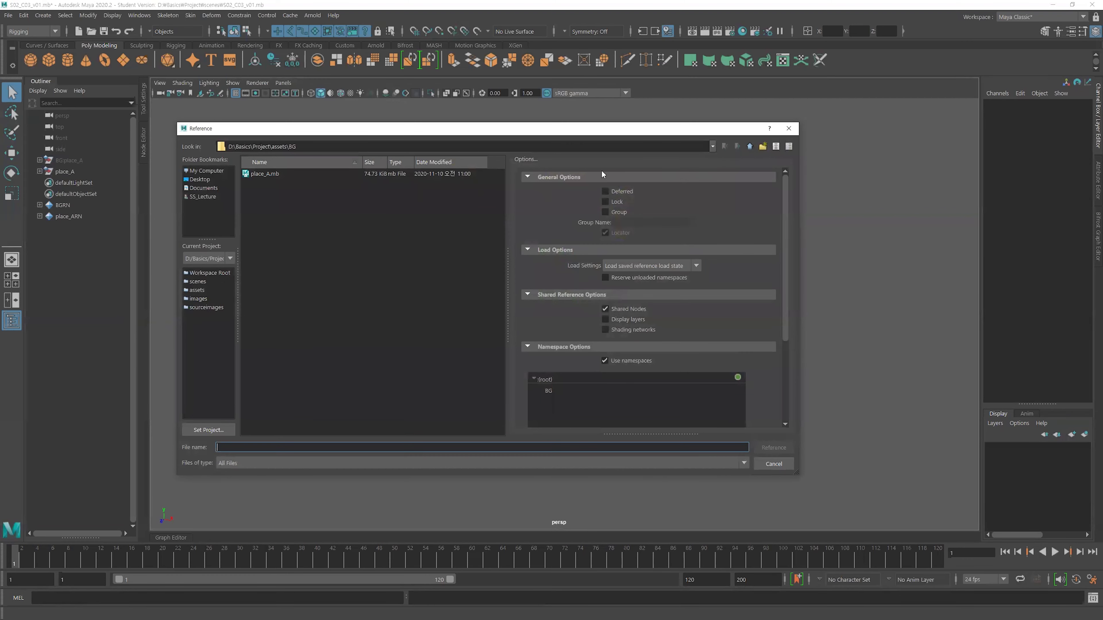
click(197, 290)
double_click(256, 183)
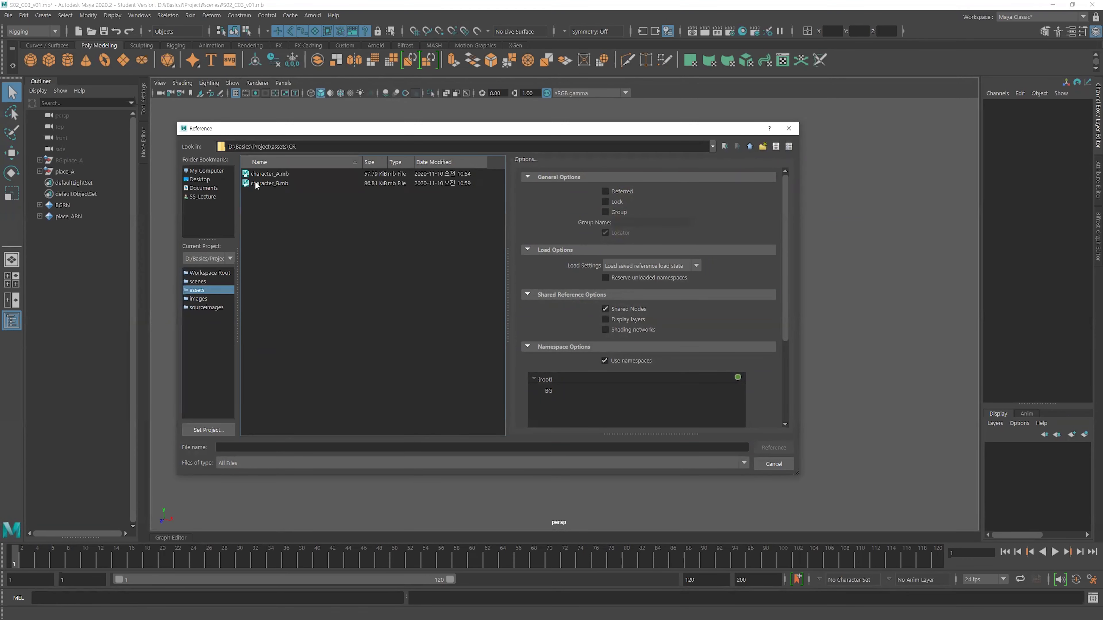
click(275, 176)
scroll(725, 324, down, 2)
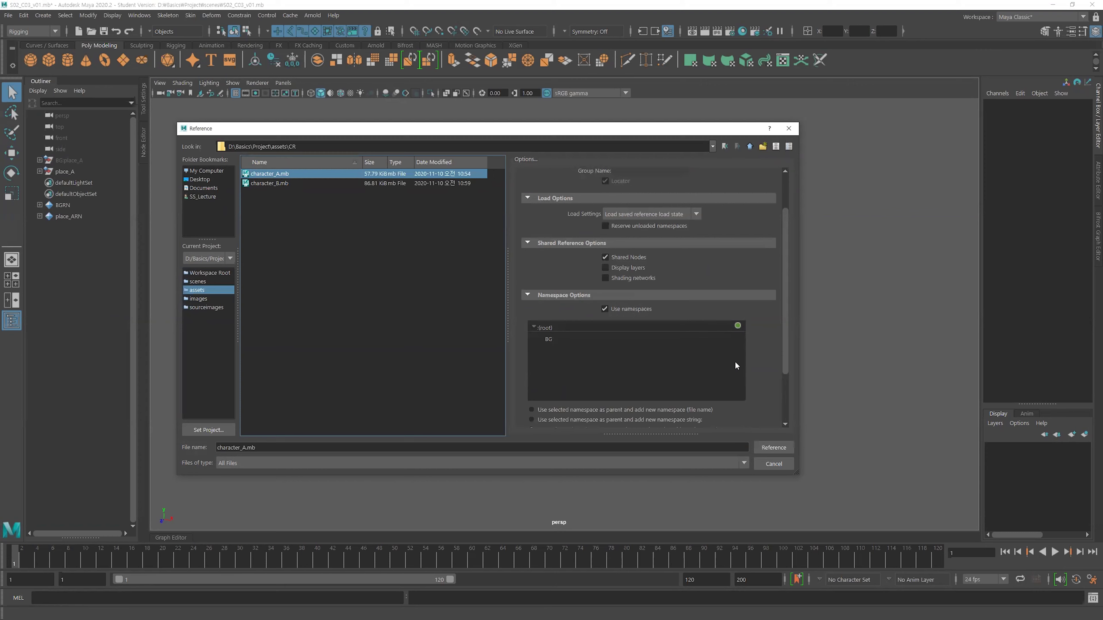
drag(782, 331, 787, 390)
Reference it under the new namespace CR and select CR:character_A.
click(541, 349)
double_click(724, 349)
text(CR)
key(Tab)
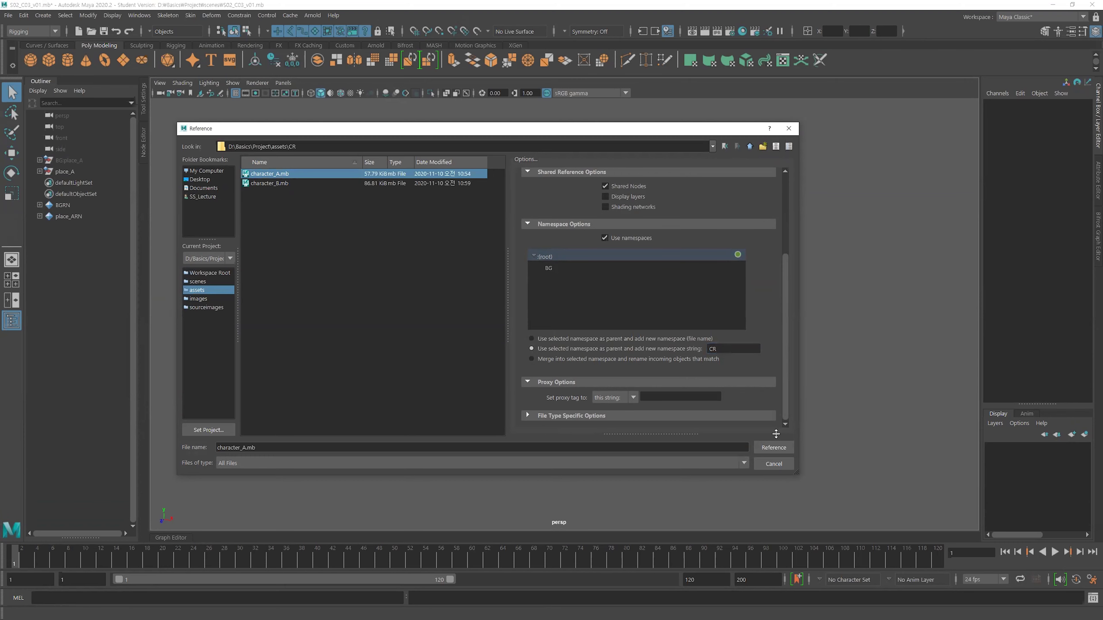
click(773, 447)
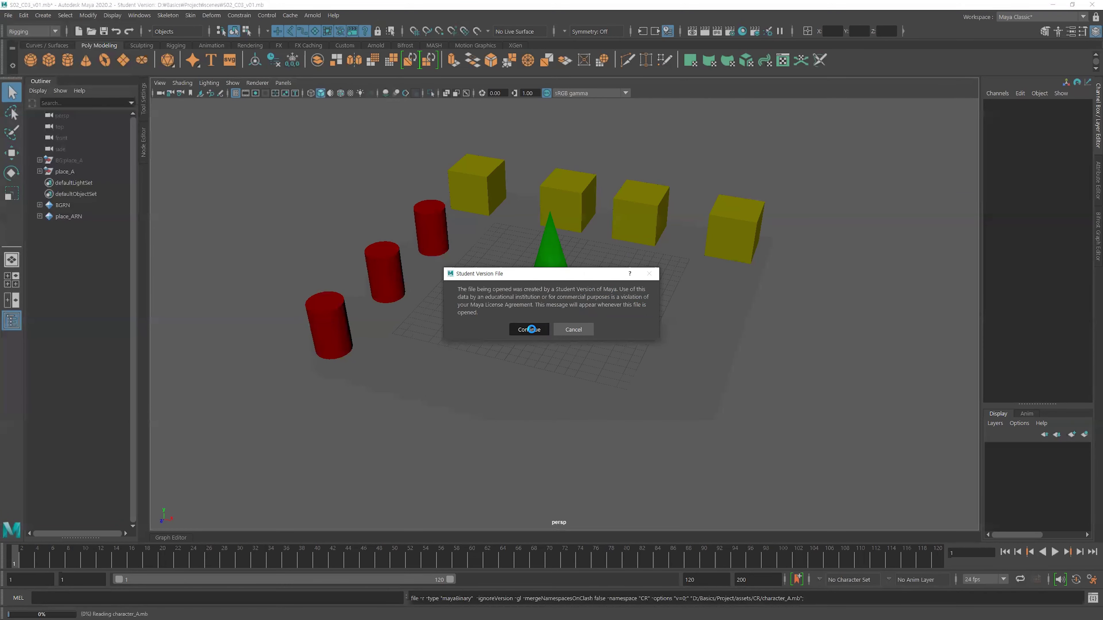
click(528, 329)
click(90, 182)
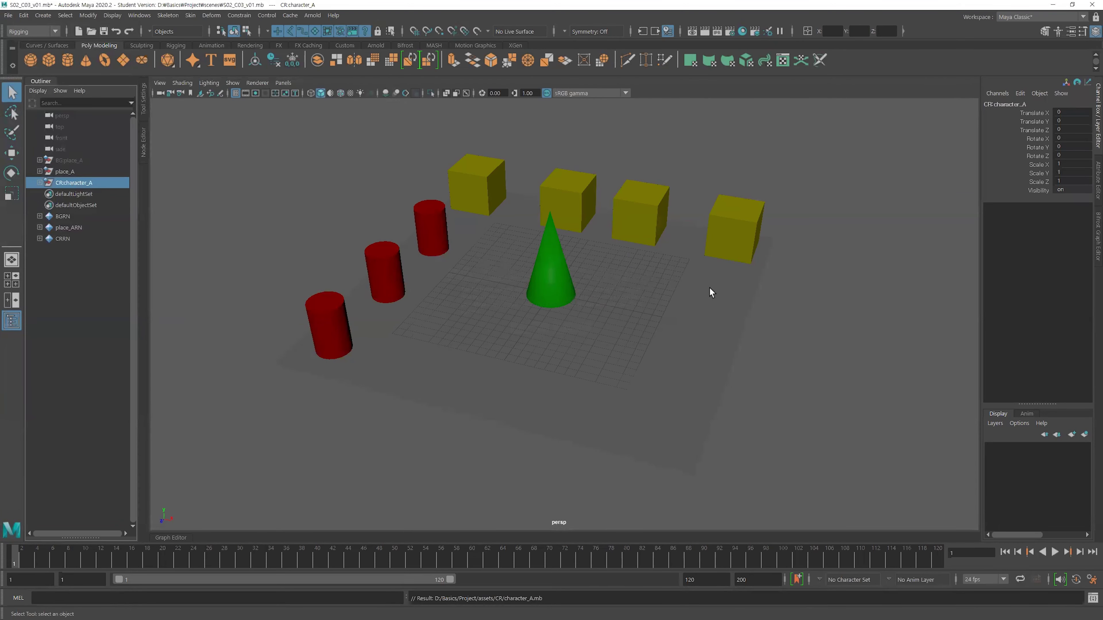
Select CR:all_CTR under CR:character_A and slide it along X with the Move tool.
key(4)
scroll(563, 314, up, 3)
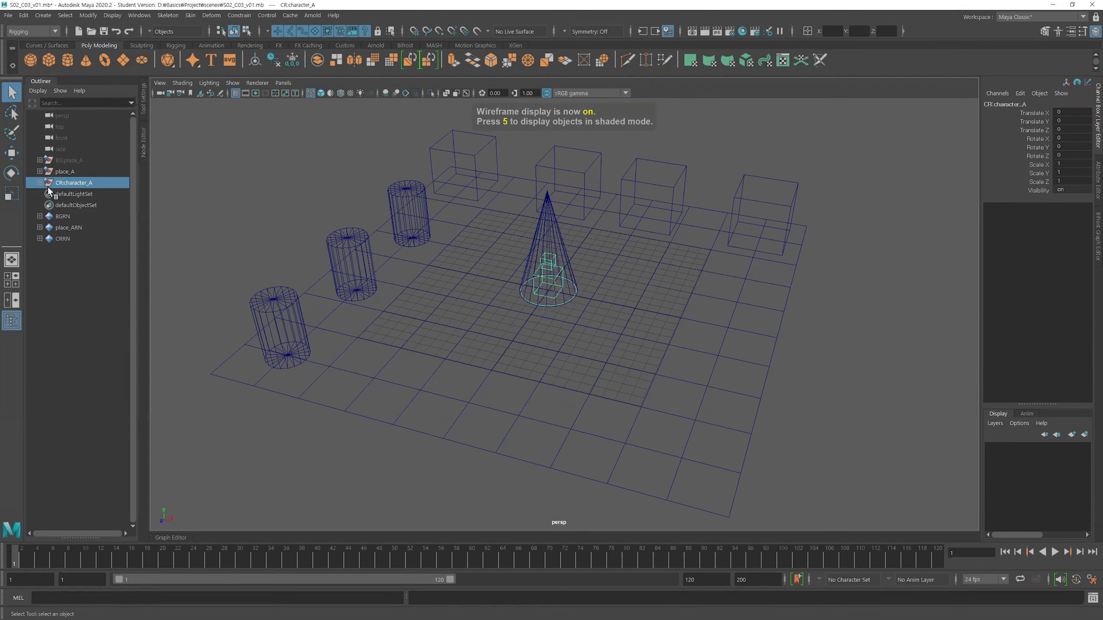
click(40, 182)
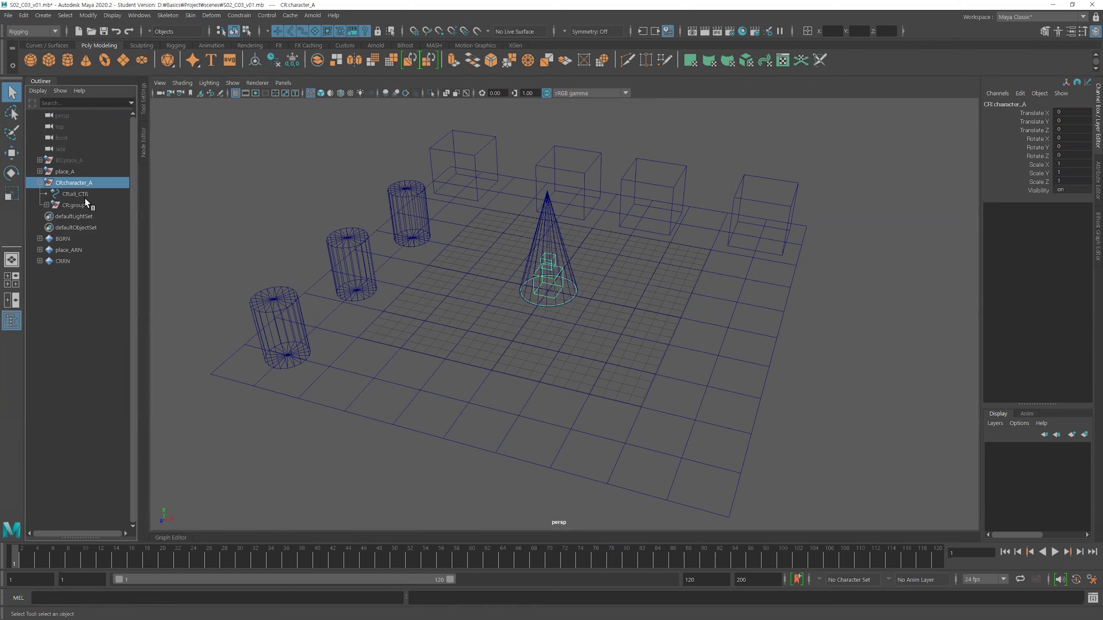
click(76, 193)
scroll(561, 321, down, 2)
key(w)
mouse_move(595, 304)
mouse_down()
mouse_move(695, 324)
mouse_move(543, 416)
mouse_up()
key(5)
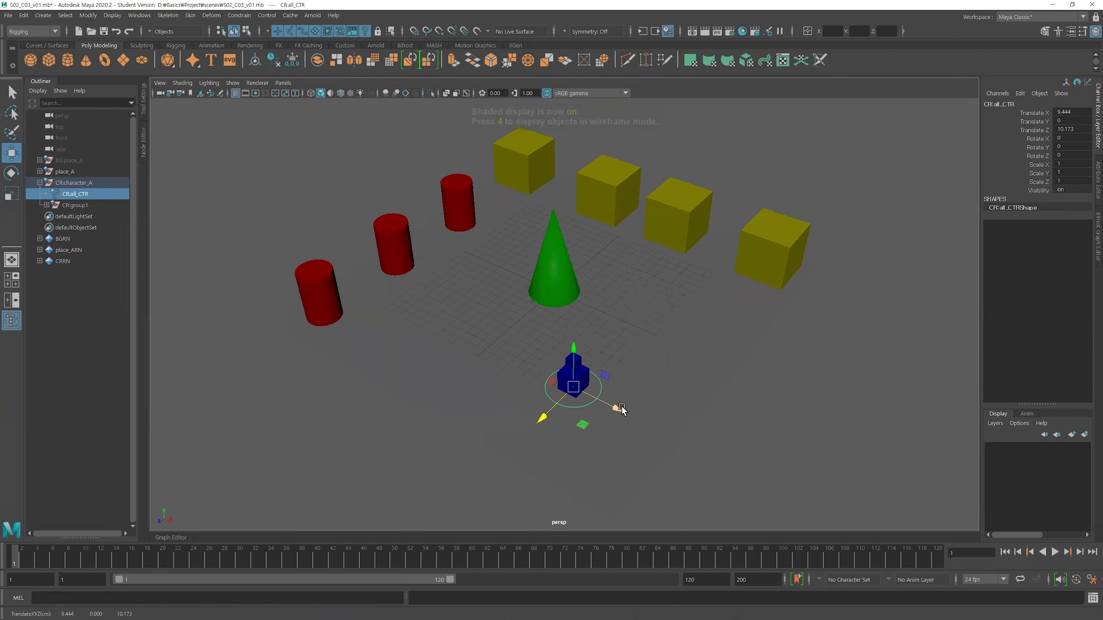
Move the character further left along X, then back along Z while raising it.
drag(622, 409, 532, 335)
drag(538, 373, 498, 382)
scroll(505, 356, down, 1)
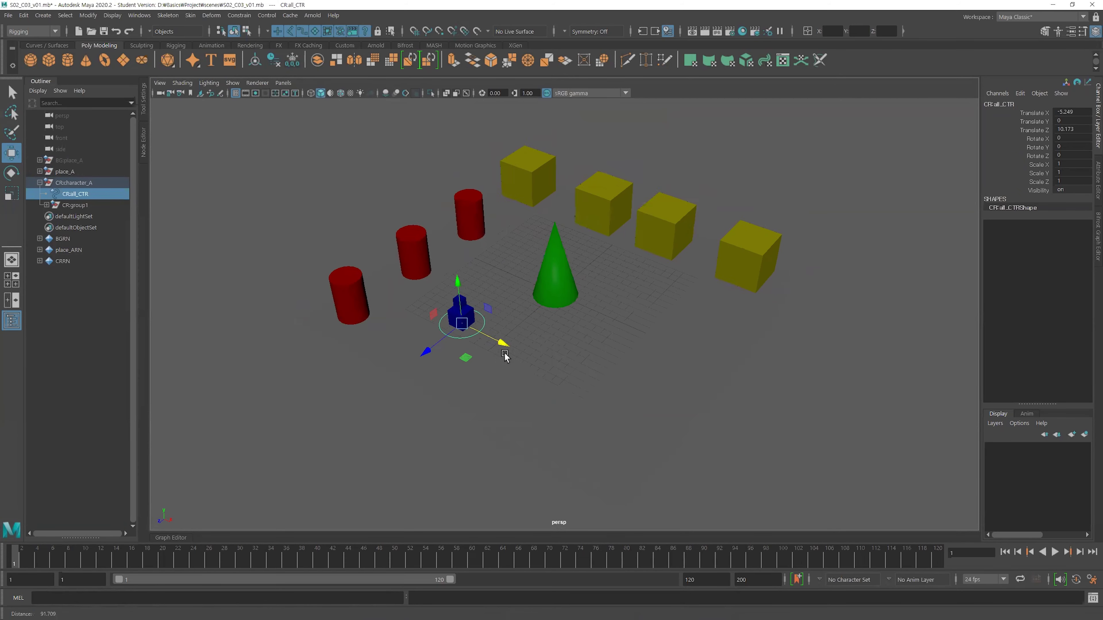
scroll(505, 356, up, 2)
scroll(505, 356, up, 3)
mouse_move(508, 293)
mouse_down()
mouse_move(499, 219)
mouse_move(635, 171)
mouse_up()
key(e)
key(w)
alt+middle_drag(642, 172, 653, 193)
drag(649, 150, 647, 111)
Settle the character centred on top of the back cube using the four-view layout.
key(space)
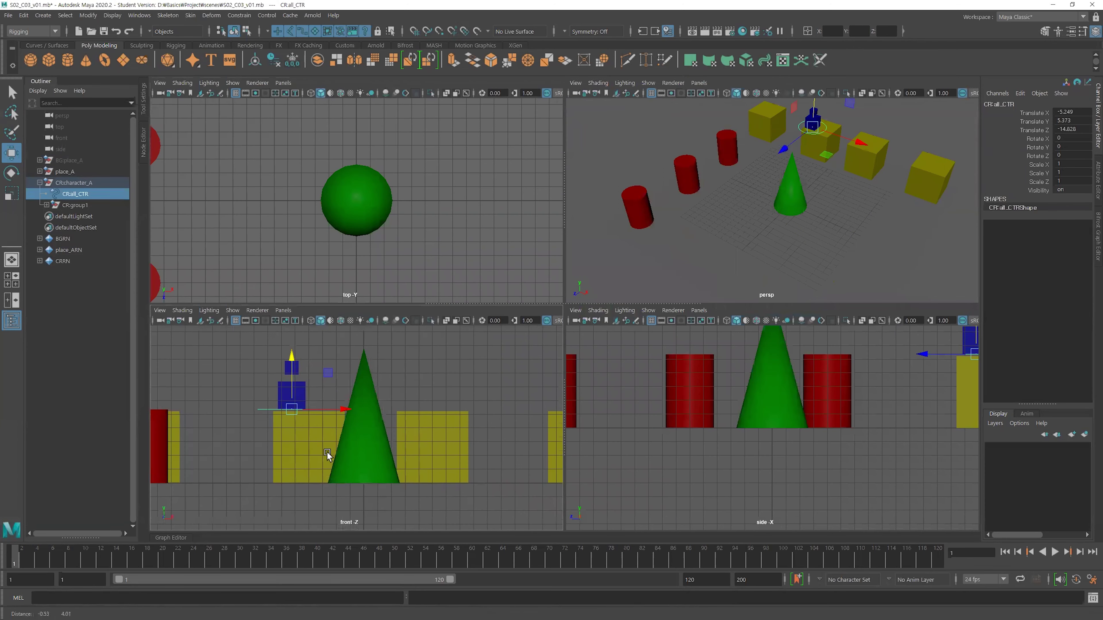
drag(291, 409, 309, 418)
key(space)
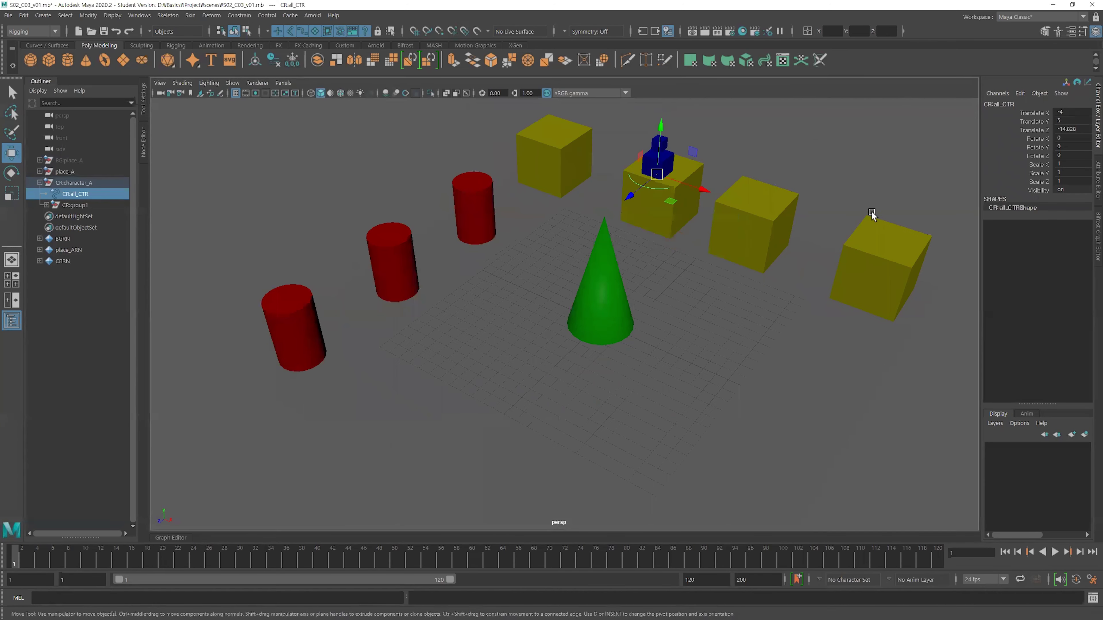
alt+drag(871, 211, 703, 226)
middle_drag(695, 235, 694, 219)
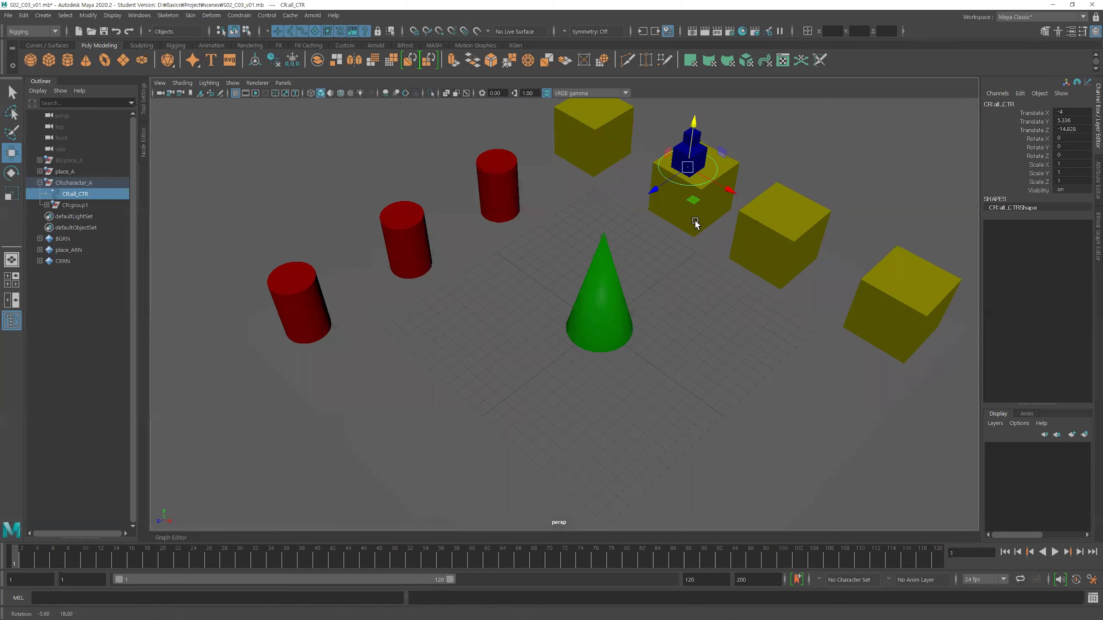
drag(657, 188, 660, 177)
scroll(802, 191, down, 3)
click(803, 179)
mouse_move(802, 178)
alt+mouse_down()
mouse_move(645, 296)
mouse_move(537, 253)
alt+mouse_up()
scroll(308, 257, up, 3)
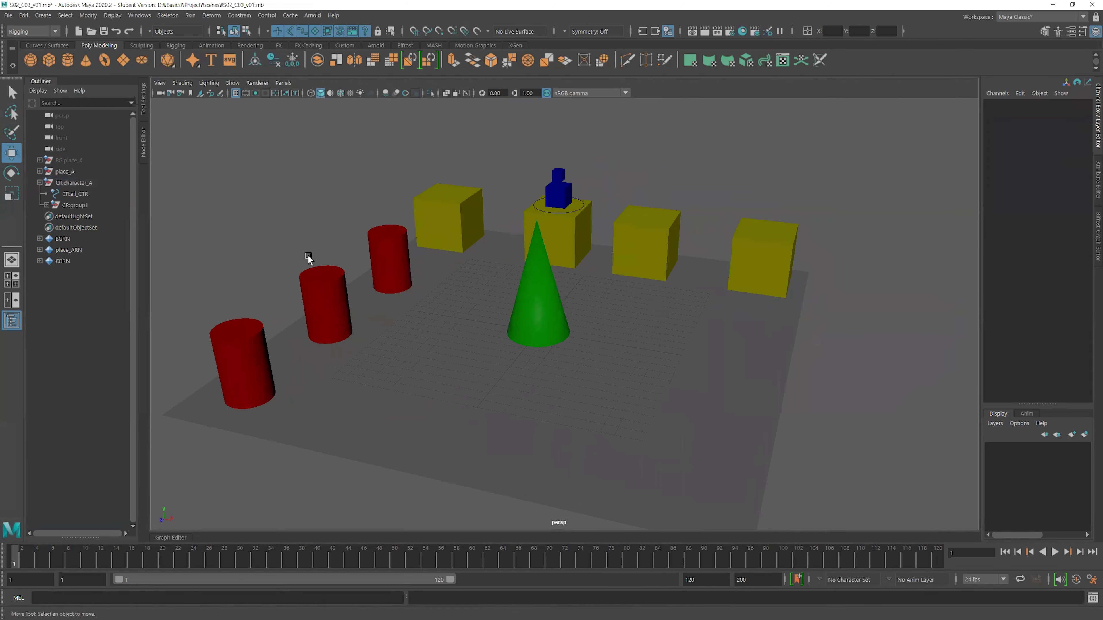
Reference character_B.mb from the assets CR folder with the default namespace settings.
click(8, 15)
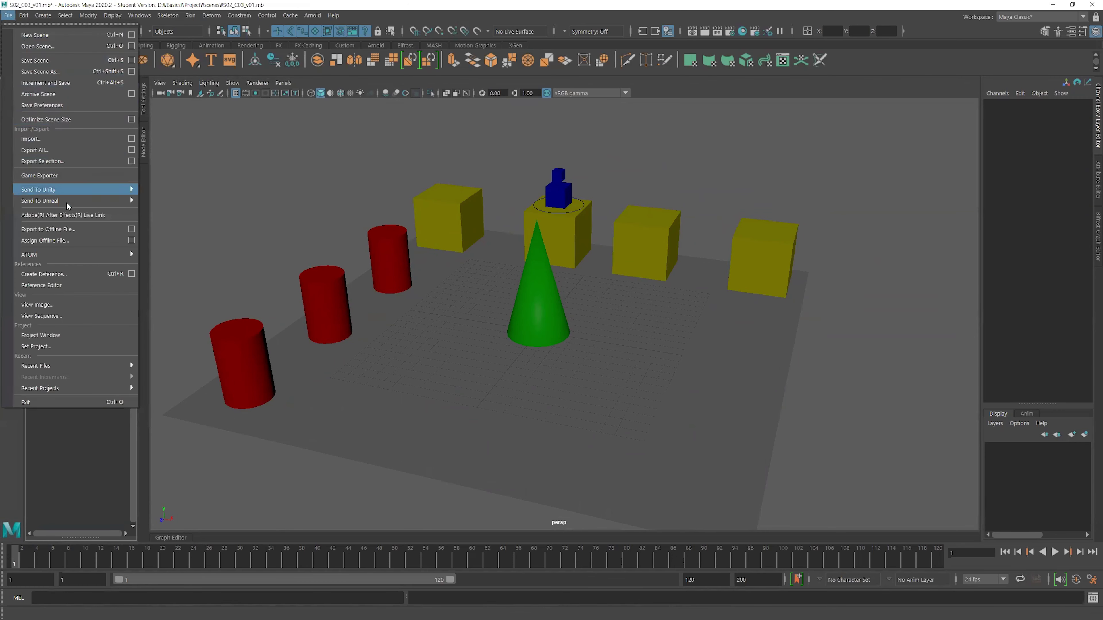
click(43, 273)
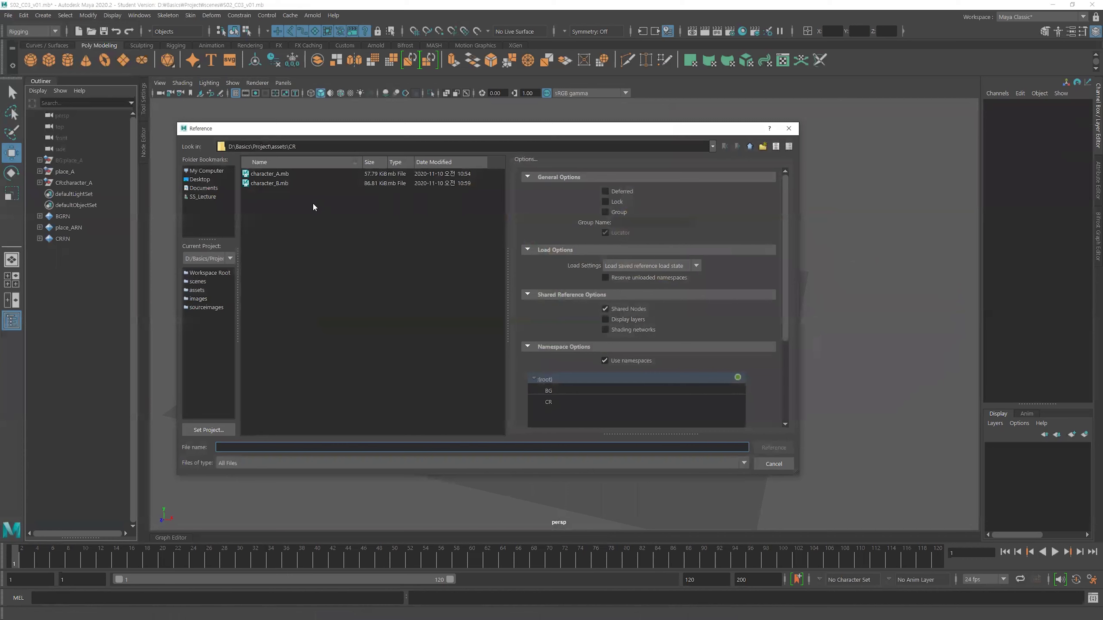
click(300, 183)
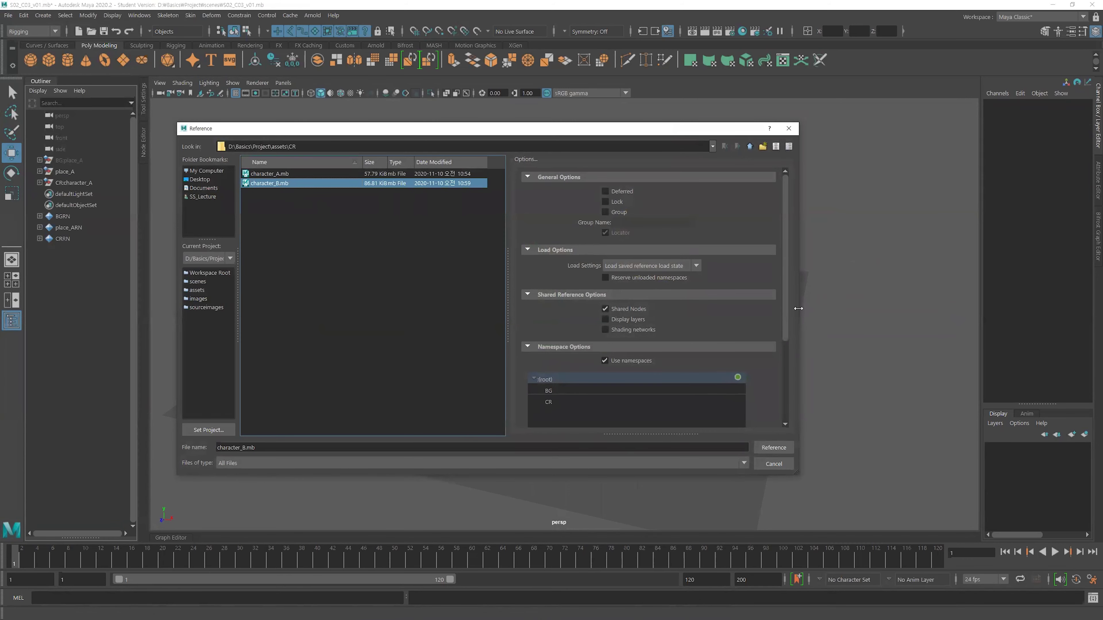
scroll(784, 334, down, 2)
scroll(764, 341, down, 3)
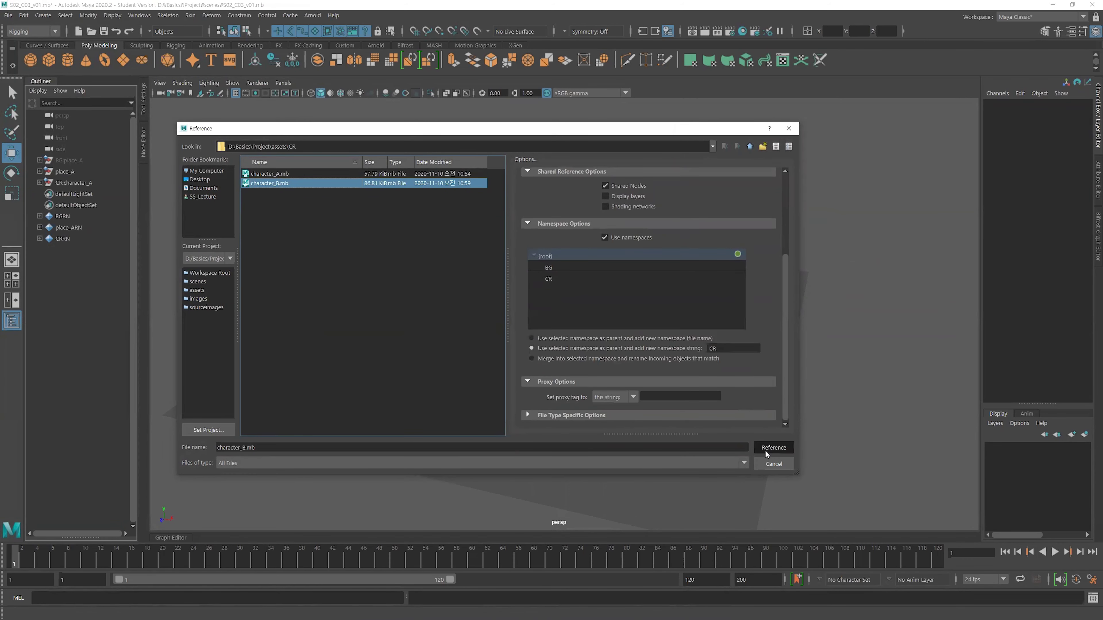
click(765, 449)
click(532, 337)
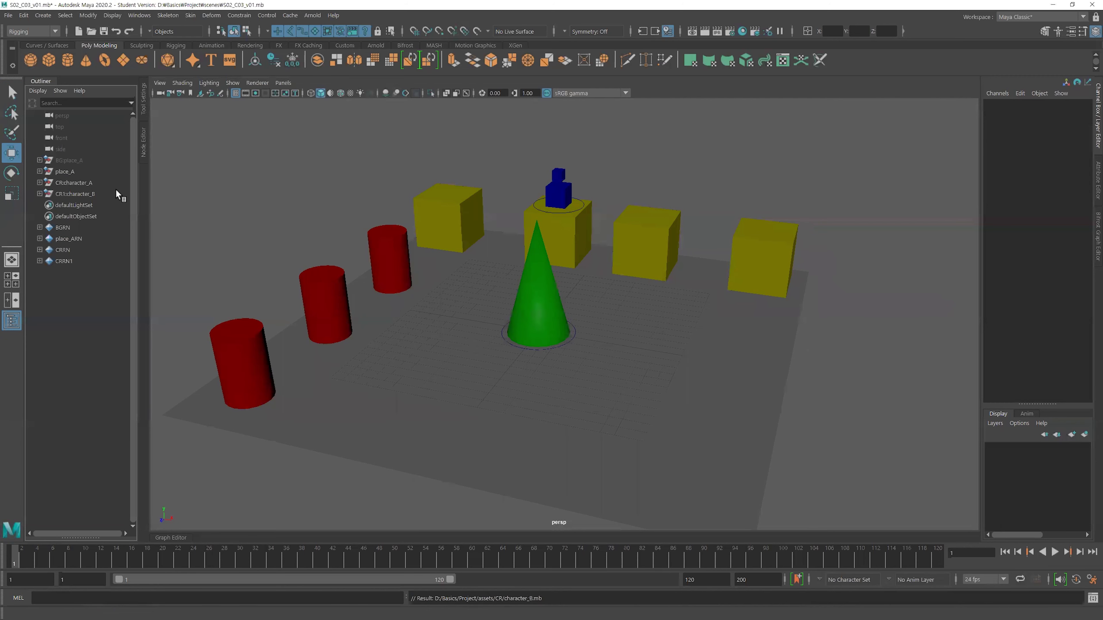
Select CR1:character_B and expand and collapse both characters in the Outliner to compare them.
click(65, 194)
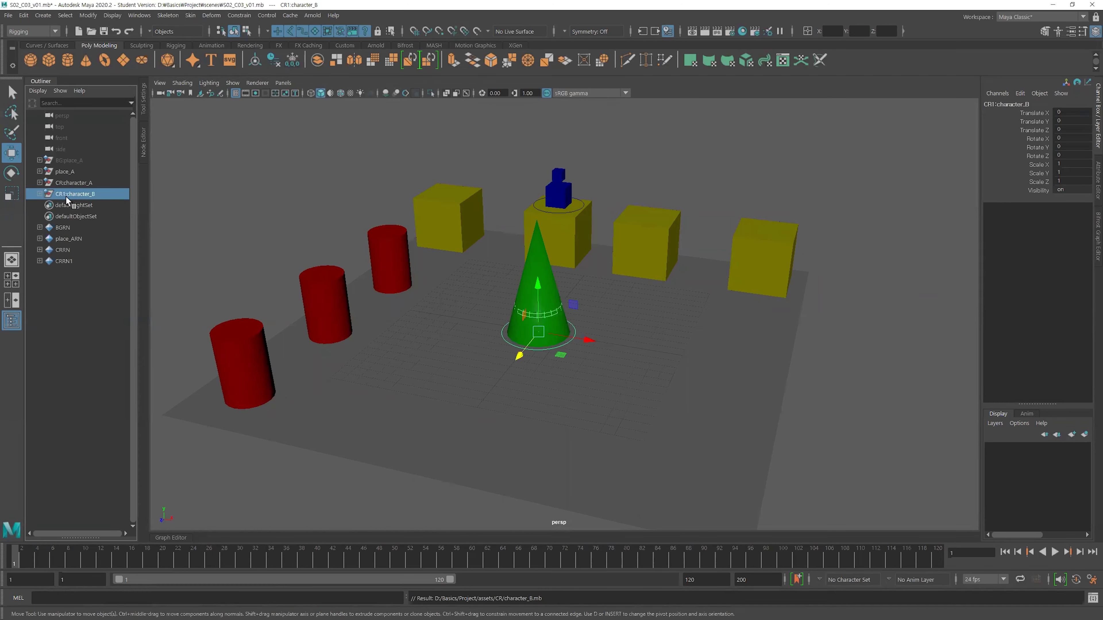
click(40, 196)
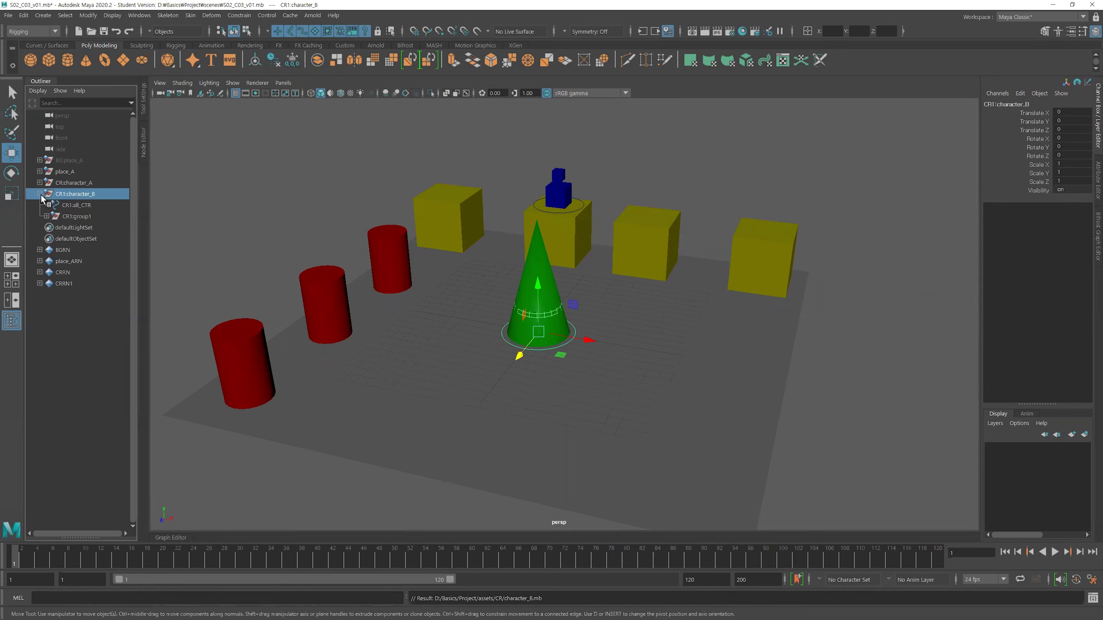
click(40, 195)
click(39, 183)
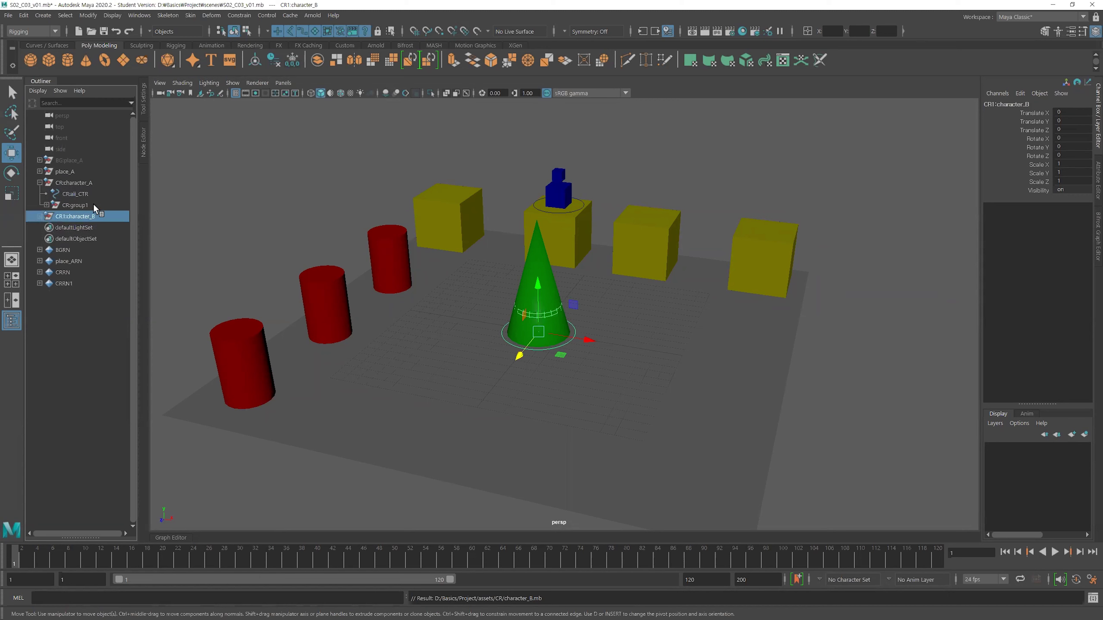
click(39, 183)
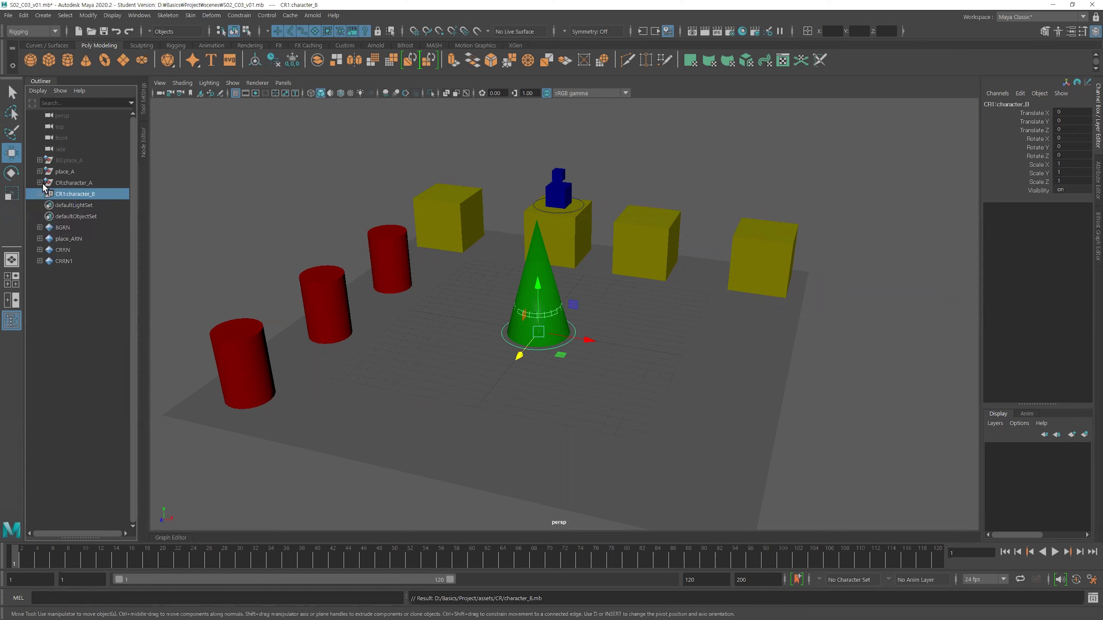
Hide the BG:place_A set, unhide everything, then recheck the set and character groups.
click(65, 161)
click(64, 173)
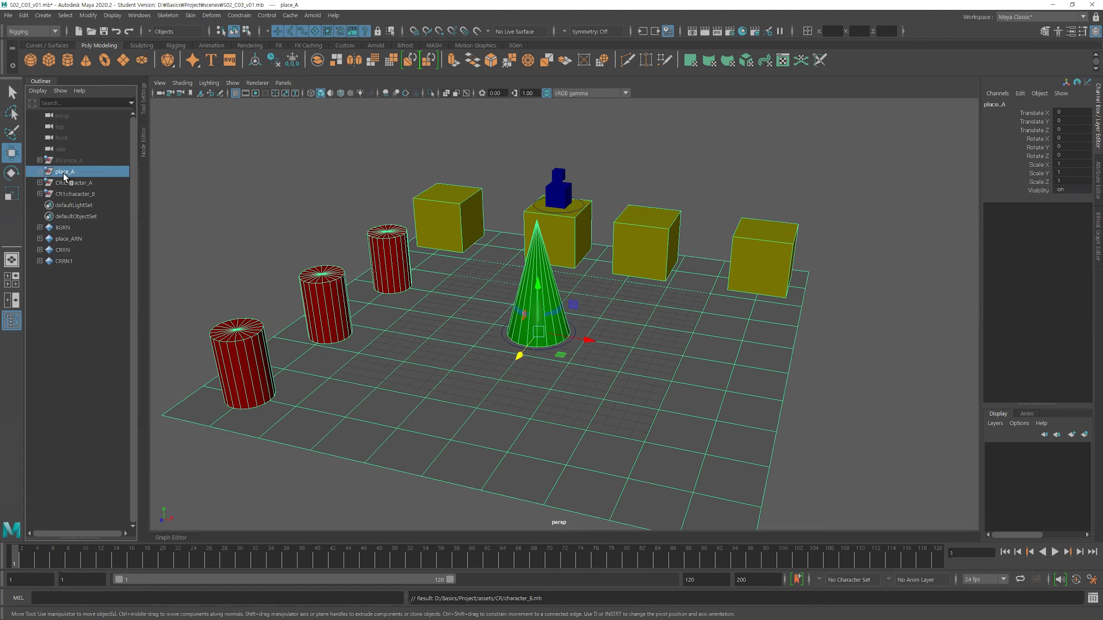
key(ctrl+h)
click(66, 161)
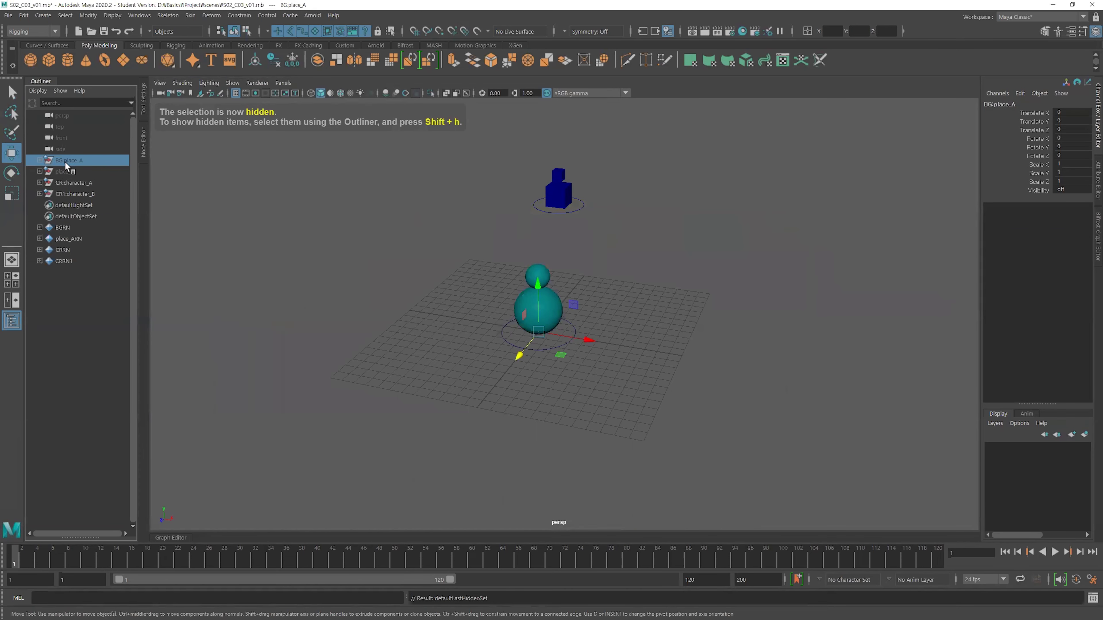
key(shift+h)
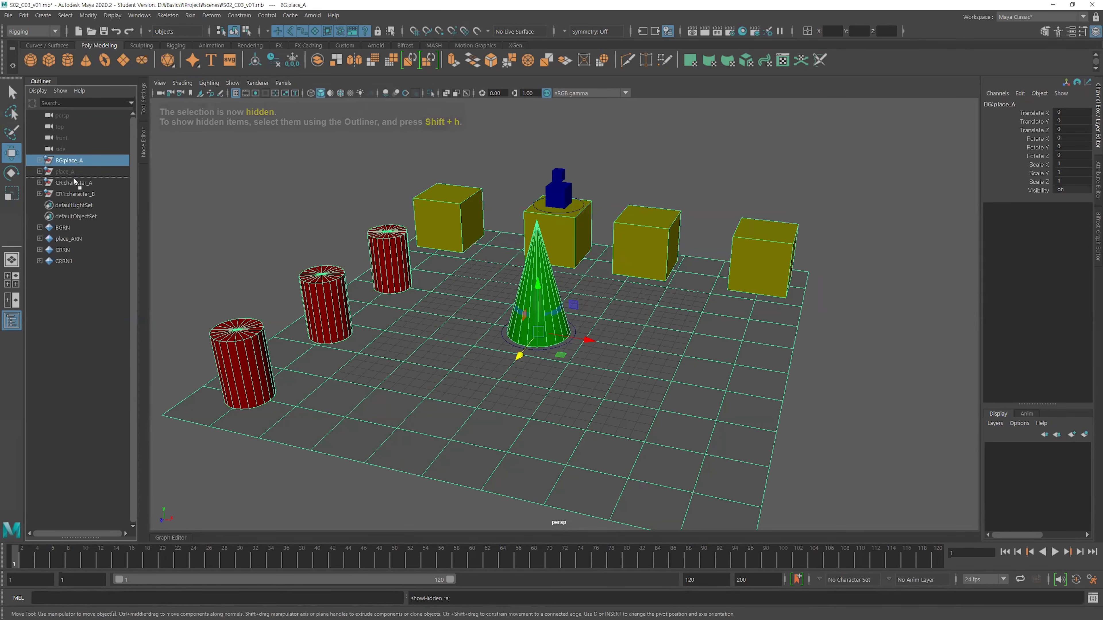
click(68, 196)
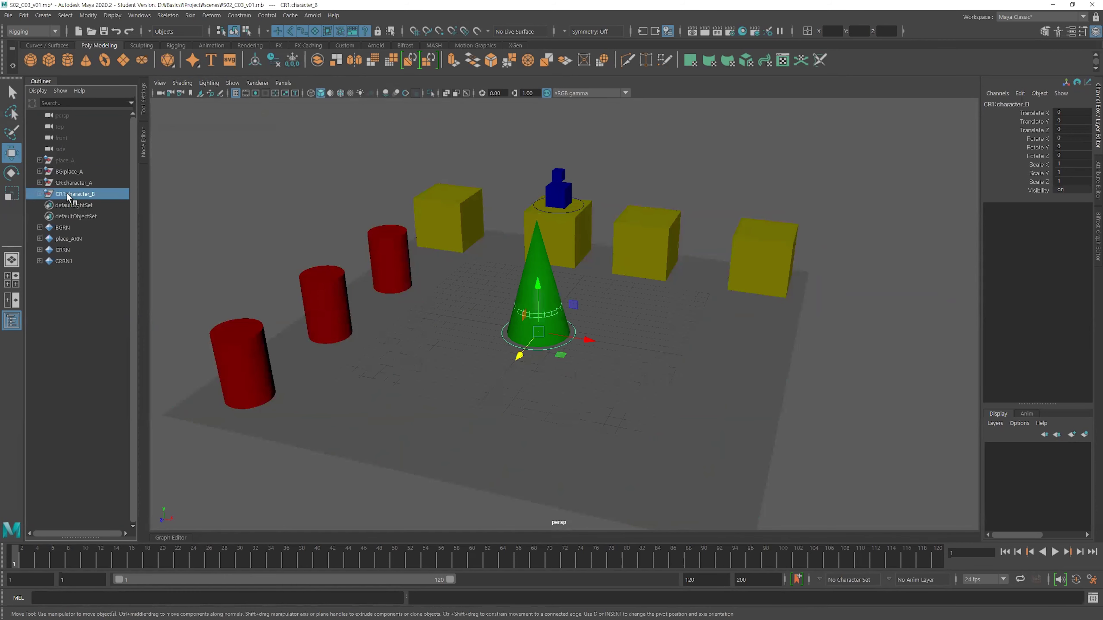
click(68, 171)
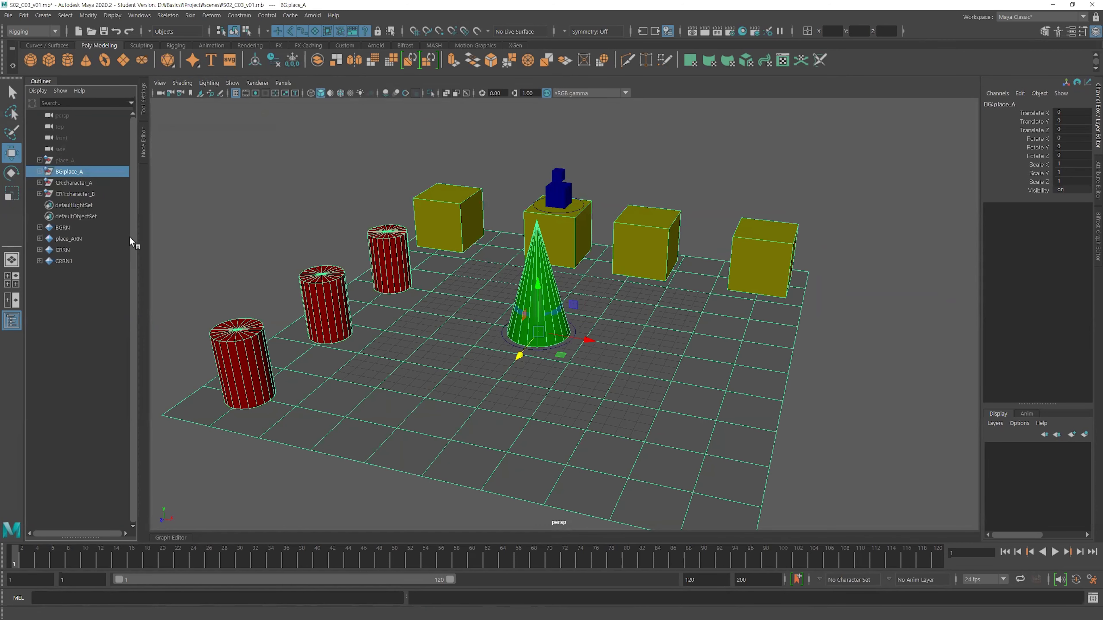
click(245, 185)
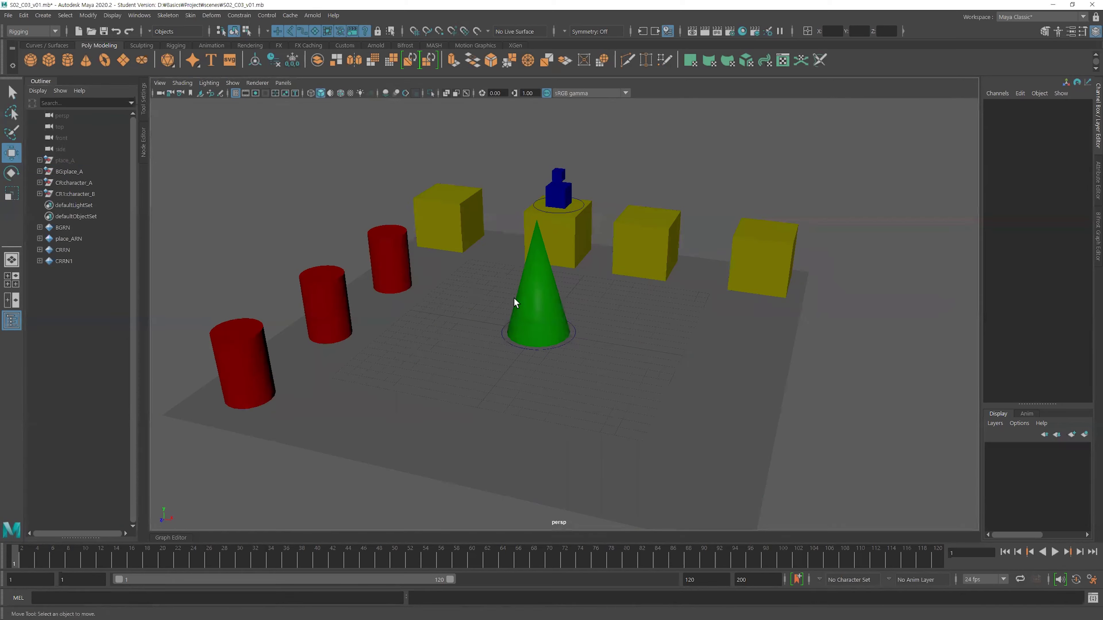
Move CR1:all_CTR to Translate X 11.787, Z -4.086, right of the green cone.
scroll(514, 302, down, 3)
mouse_move(657, 330)
alt+mouse_down()
mouse_move(609, 327)
mouse_move(679, 362)
mouse_move(615, 379)
mouse_move(627, 367)
alt+mouse_up()
click(574, 324)
mouse_move(815, 382)
alt+mouse_down()
mouse_move(719, 362)
mouse_move(837, 372)
mouse_move(748, 376)
mouse_move(586, 356)
mouse_move(586, 391)
alt+mouse_up()
click(836, 373)
click(69, 171)
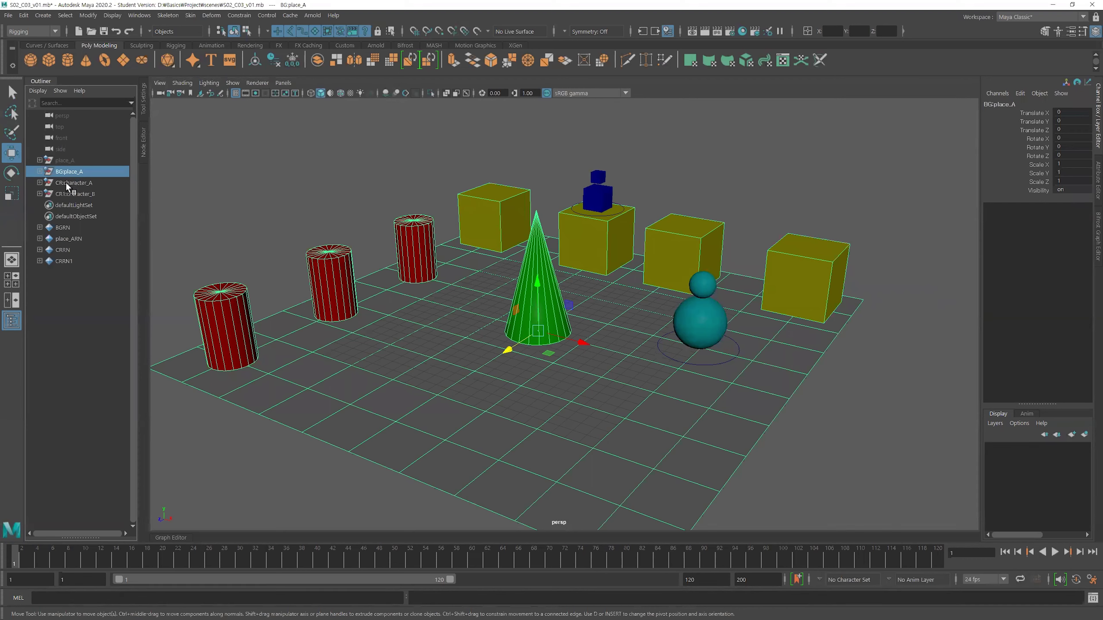
click(67, 194)
click(382, 168)
alt+drag(382, 168, 716, 324)
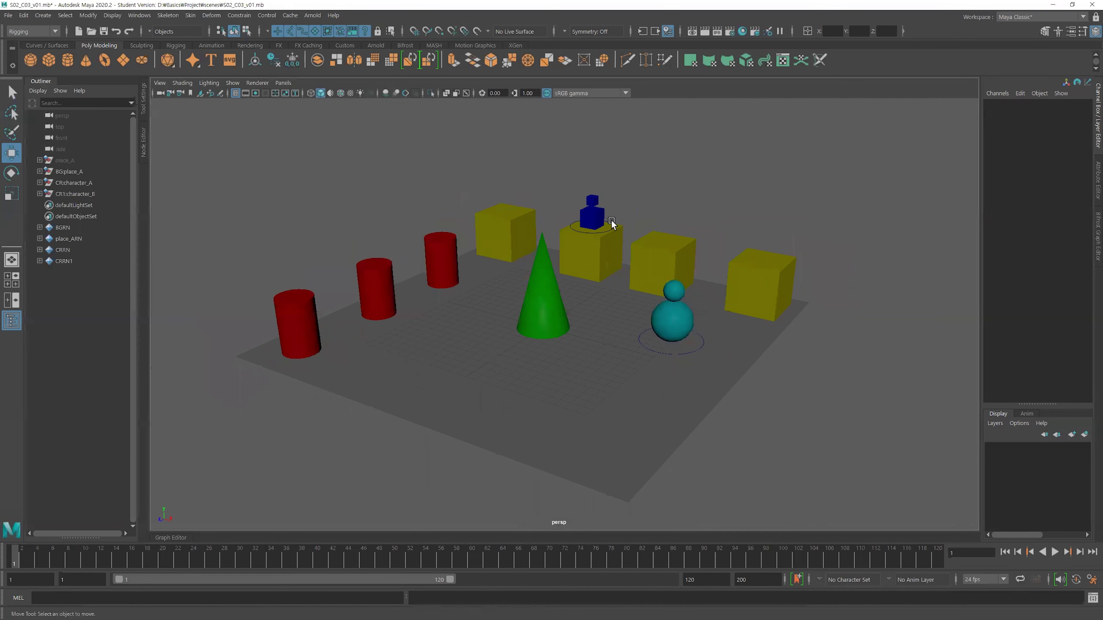
Save S02_C03_v01.mb with Ctrl+S, clicking Continue on the Student Version File notice.
key(q)
key(ctrl+s)
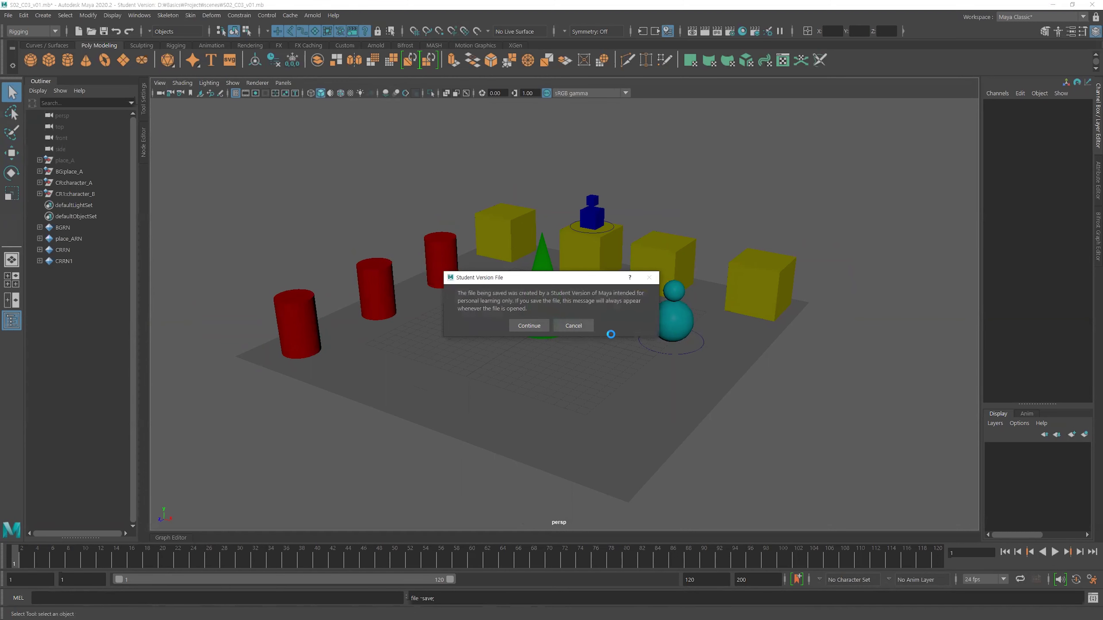
click(526, 326)
click(524, 325)
key(w)
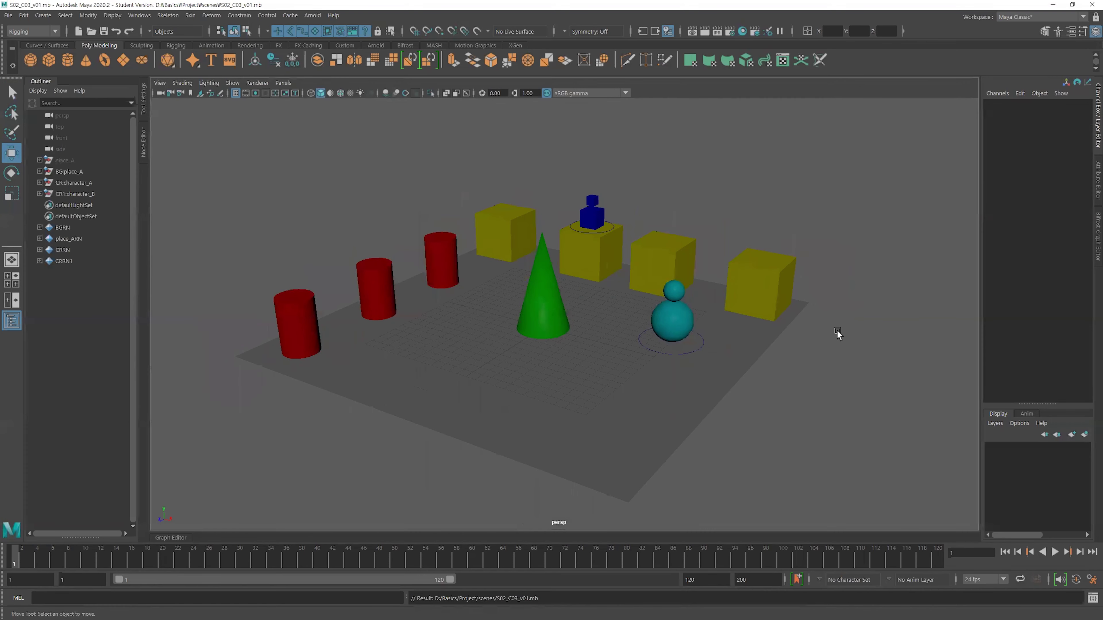
alt+drag(794, 350, 756, 334)
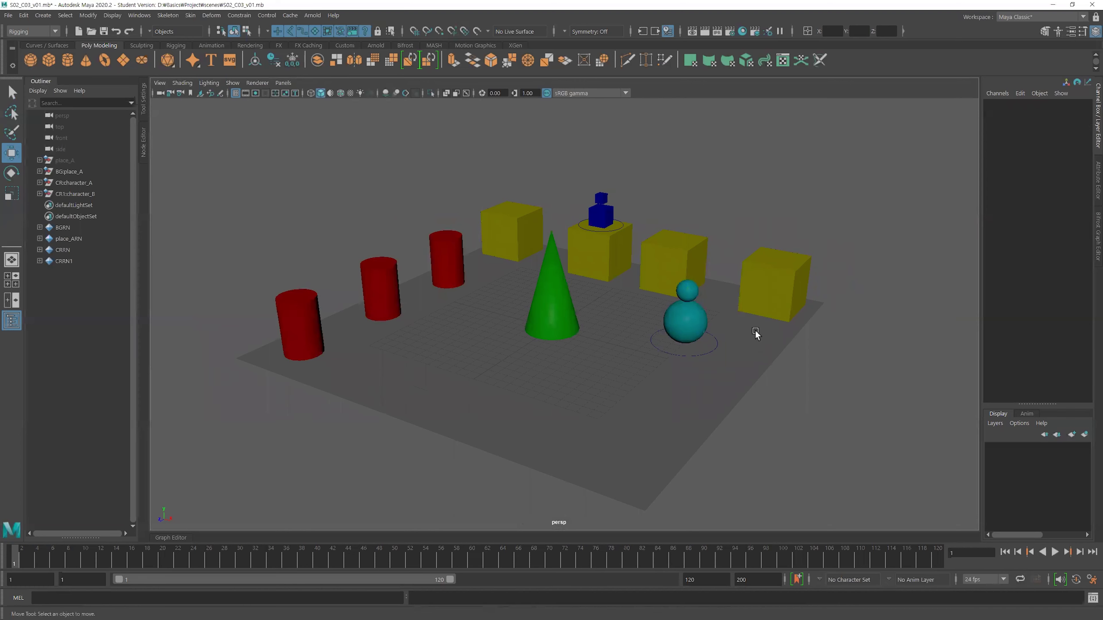
alt+drag(647, 283, 581, 253)
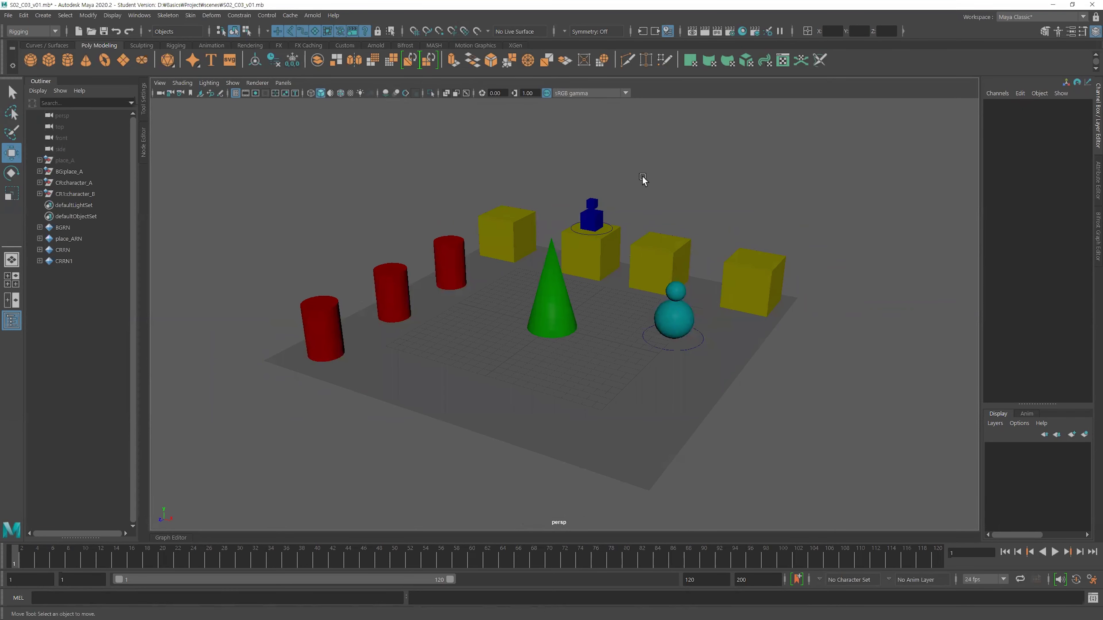
Select the blue character's cube and adjust the view around it.
click(8, 16)
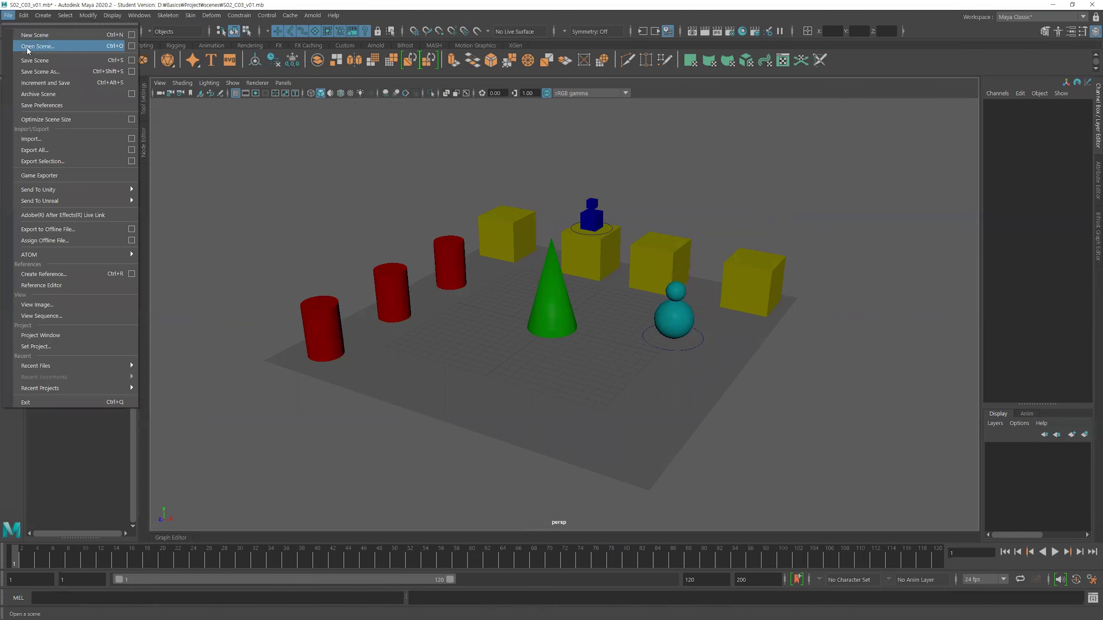
click(590, 227)
alt+right_drag(382, 204, 509, 235)
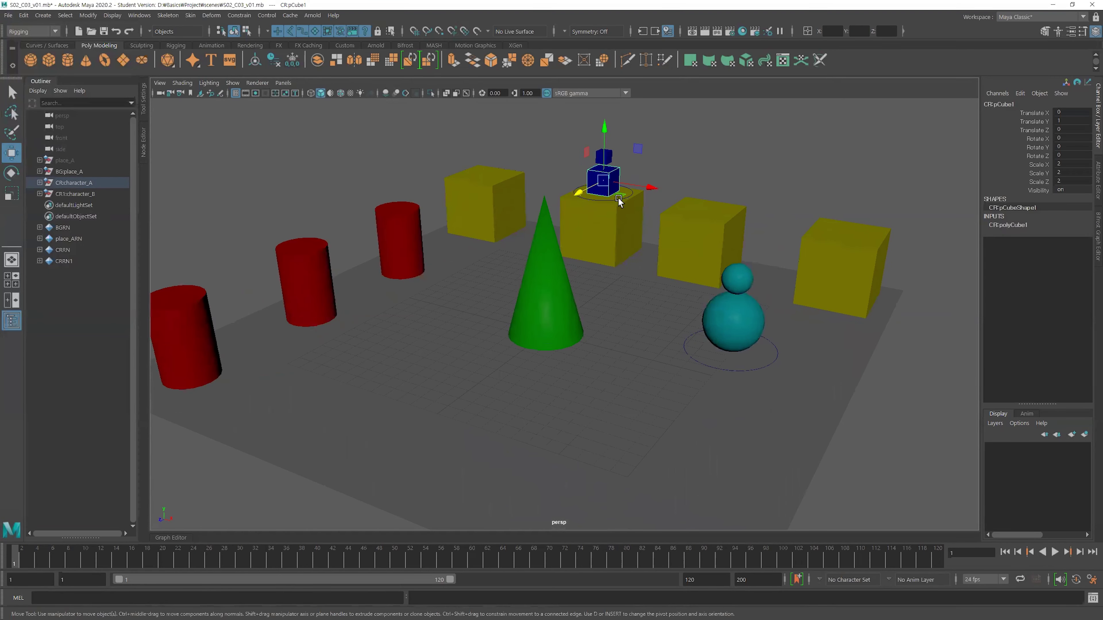
alt+right_drag(700, 215, 640, 222)
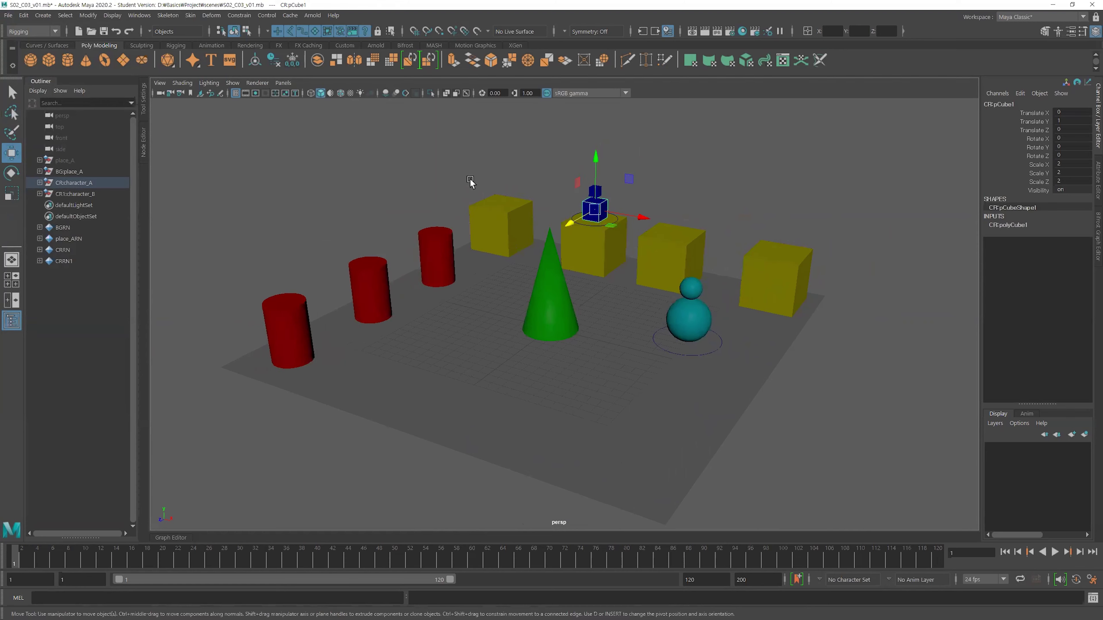
Open character_A.mb from assets\CR without saving the shot scene.
click(8, 15)
click(32, 35)
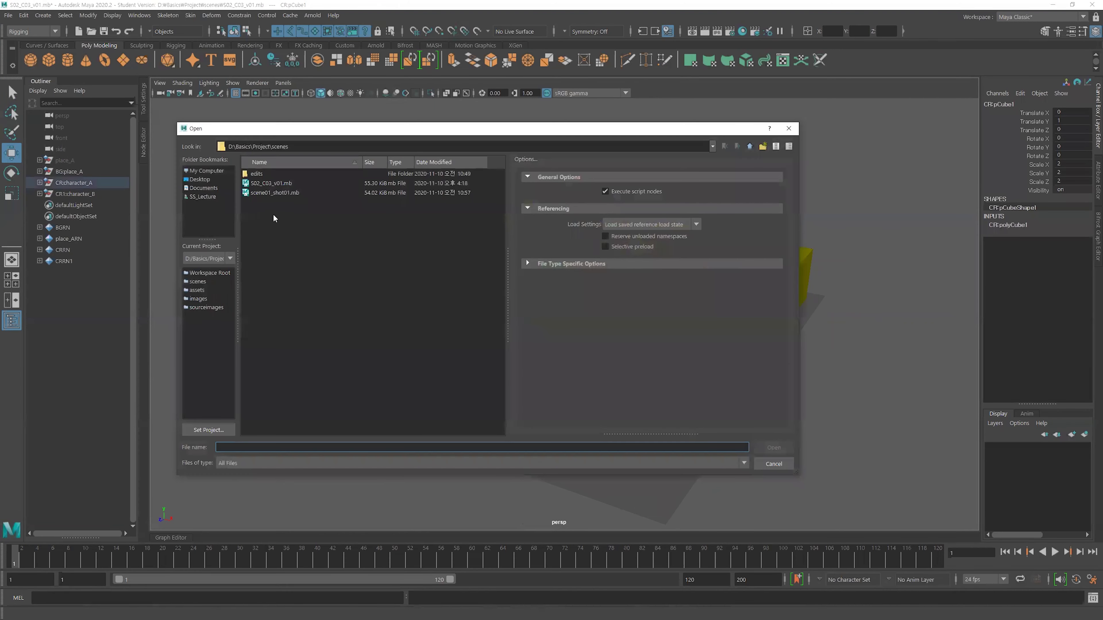
click(197, 290)
double_click(249, 181)
click(270, 174)
click(778, 447)
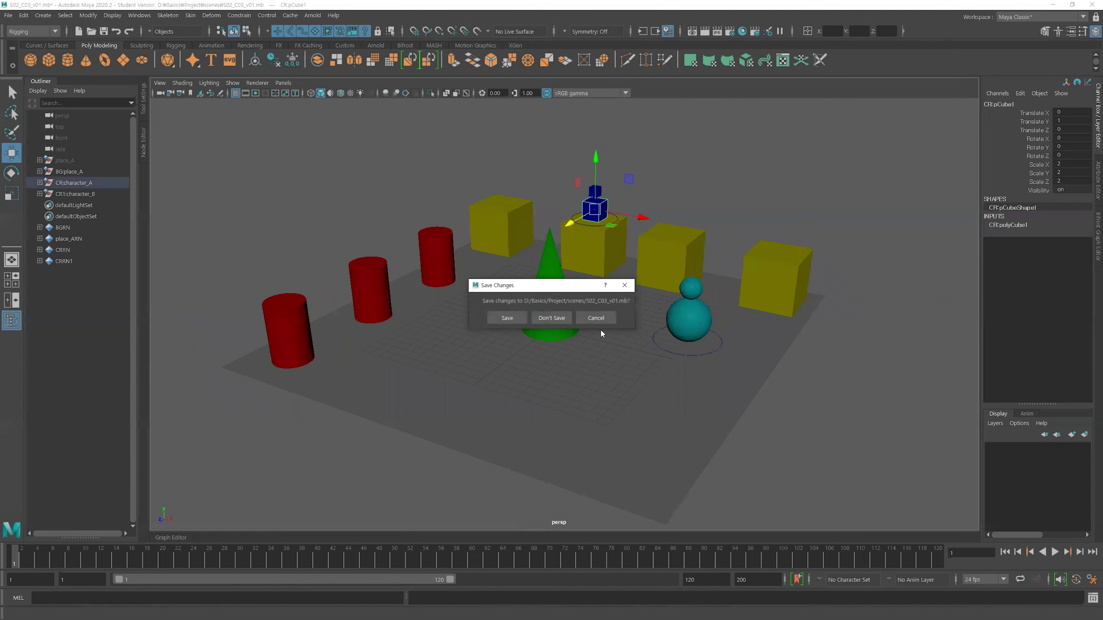
click(560, 317)
Give the small top cube a new Standard Surface material with a green base colour.
click(529, 327)
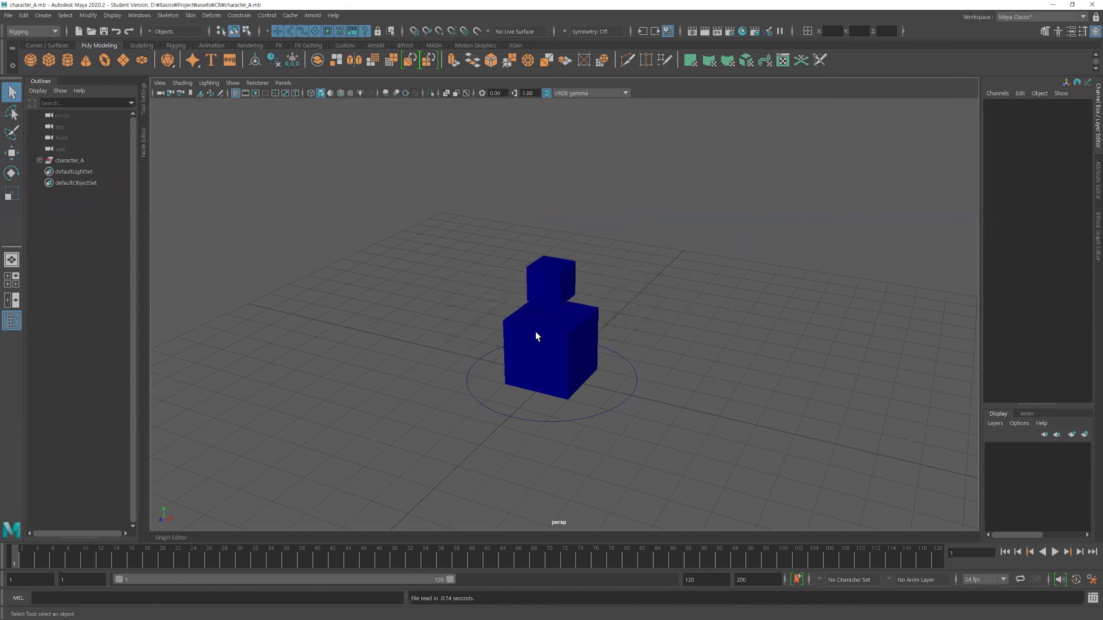
click(563, 300)
alt+middle_drag(617, 325, 611, 299)
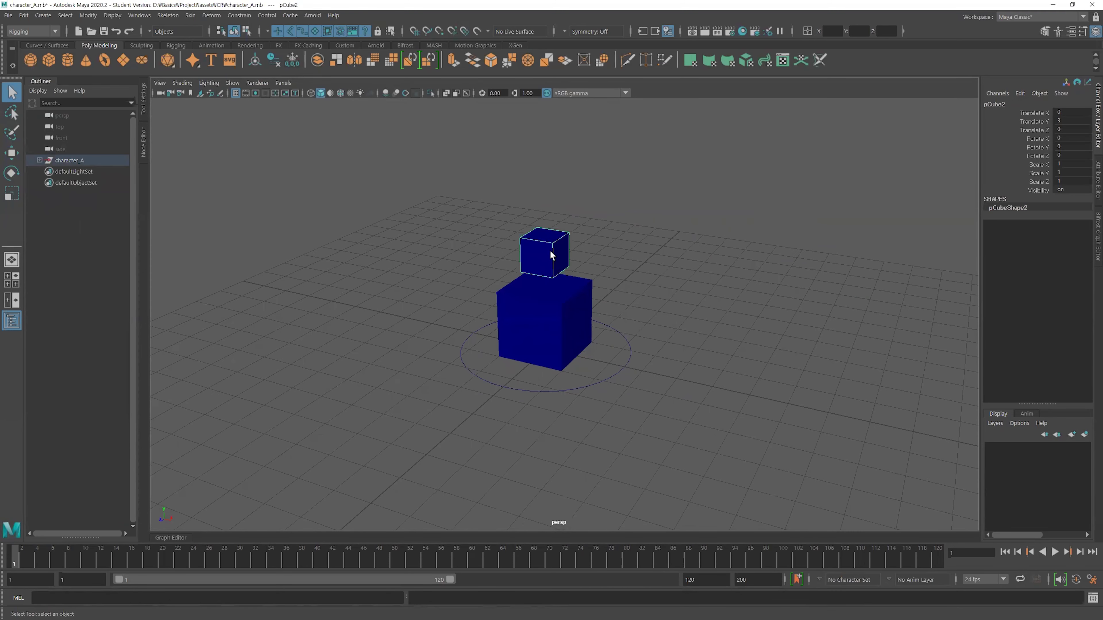
right_click(550, 255)
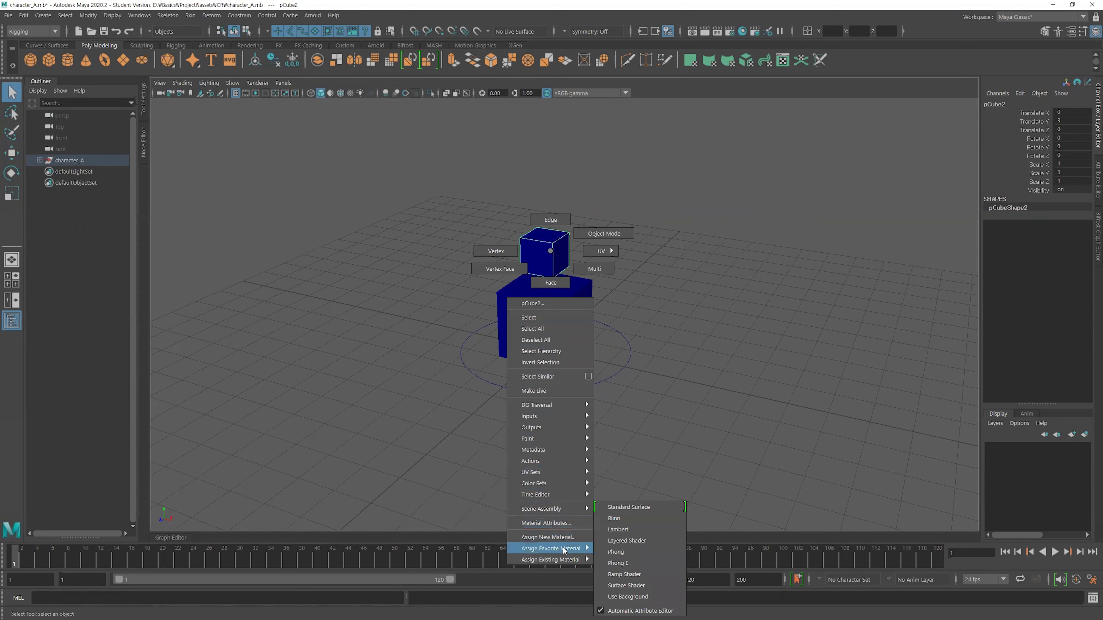
click(646, 507)
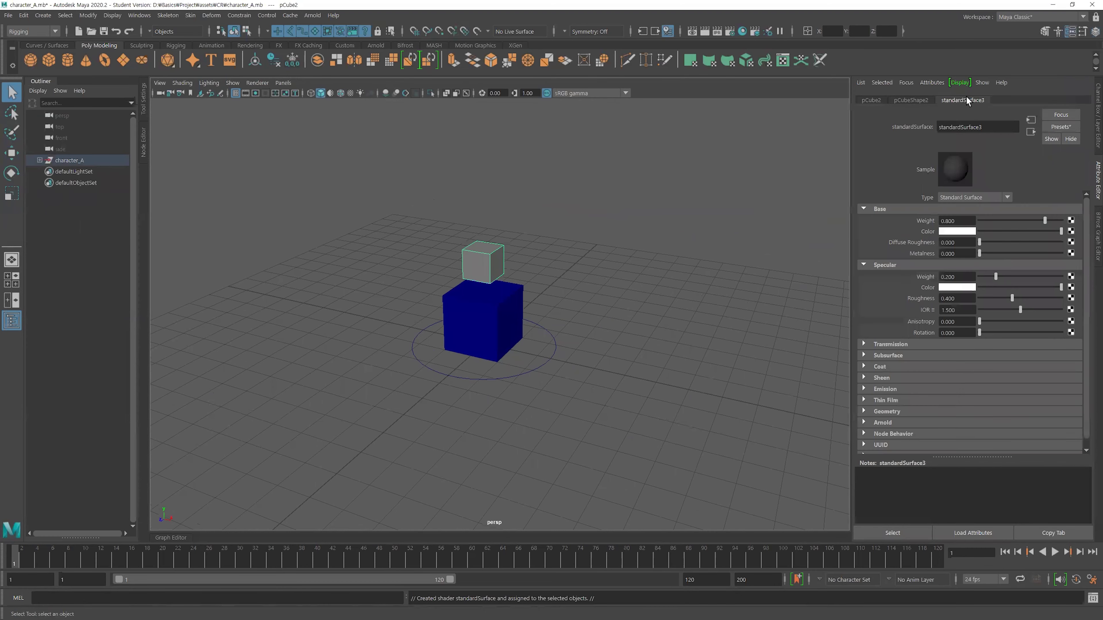
click(953, 230)
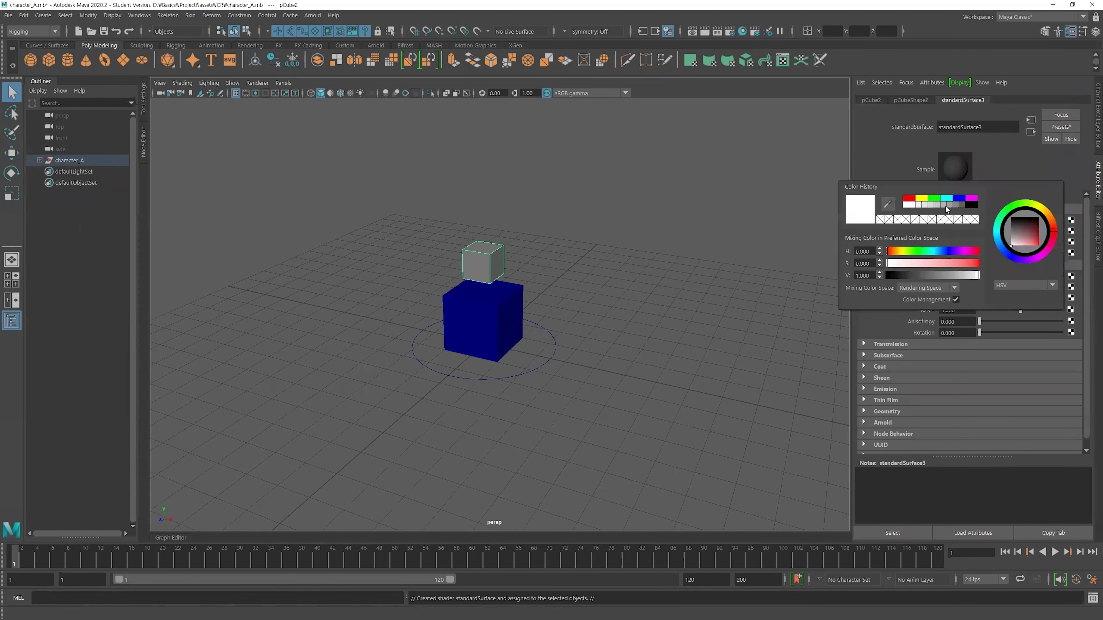
click(933, 198)
click(545, 312)
Raise one top corner vertex of the green cube upward.
click(497, 301)
click(480, 263)
scroll(503, 226, up, 2)
scroll(493, 213, up, 3)
right_click(491, 207)
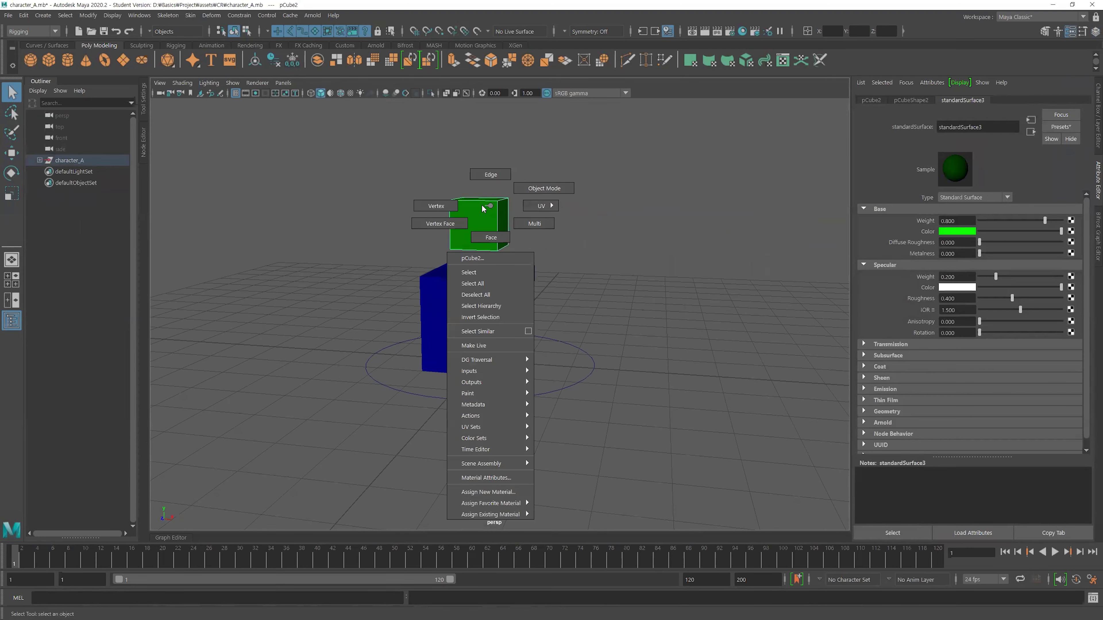
click(436, 205)
click(509, 199)
key(w)
drag(503, 167, 503, 154)
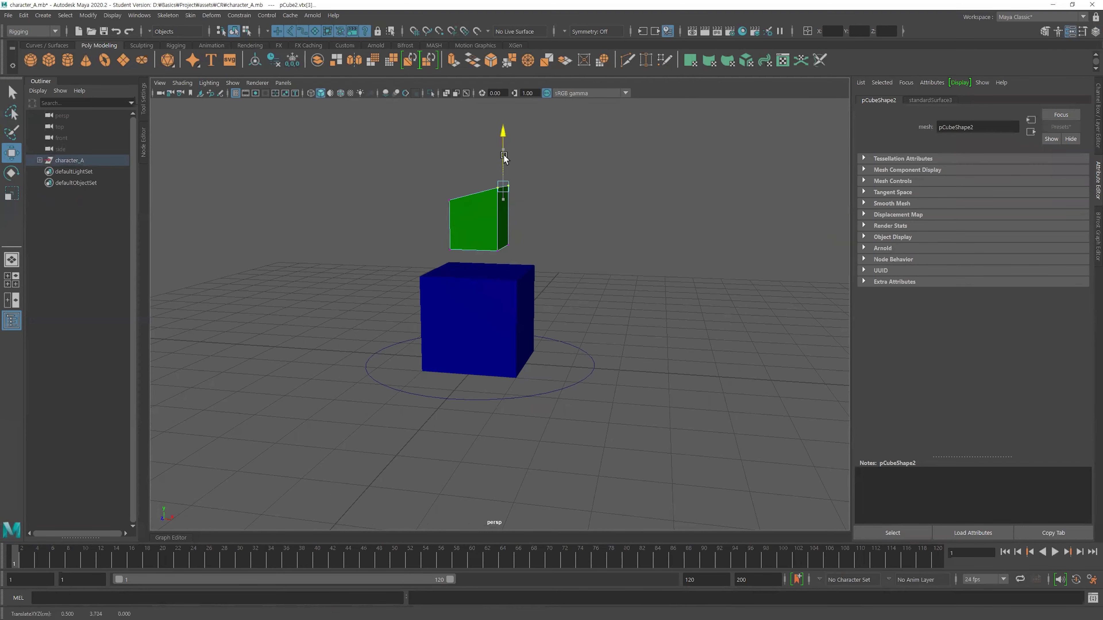
click(672, 264)
Return to object selection, reframe the cubes and save character_A.mb.
scroll(540, 308, down, 3)
key(F8)
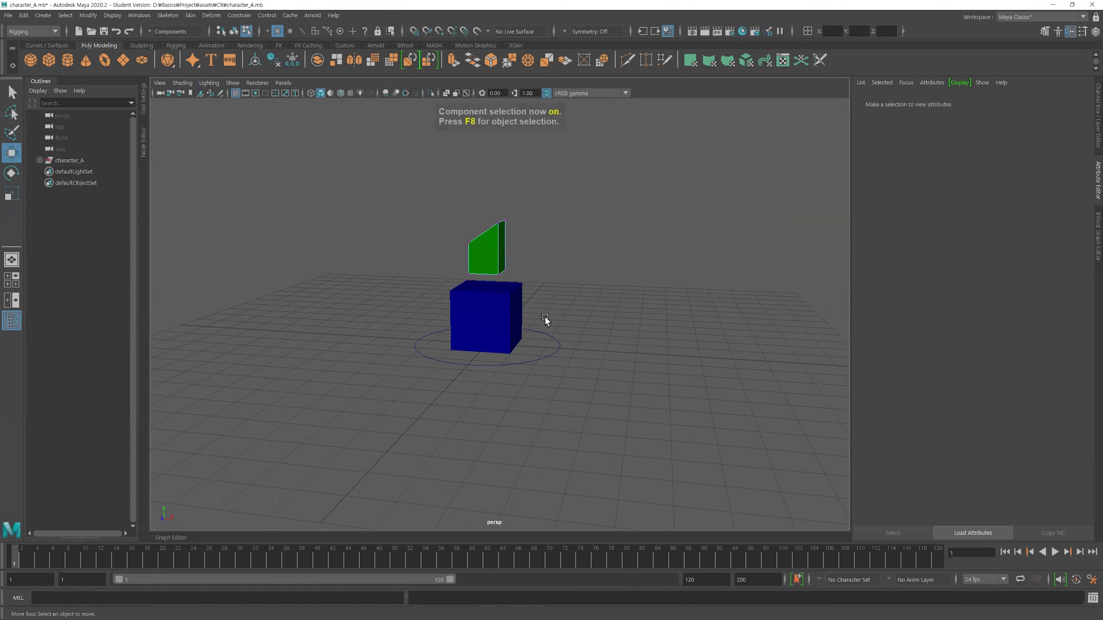
key(F8)
scroll(578, 345, down, 2)
click(579, 345)
alt+right_drag(484, 345, 621, 345)
mouse_move(621, 345)
alt+mouse_down()
mouse_move(585, 314)
mouse_move(553, 315)
alt+mouse_up()
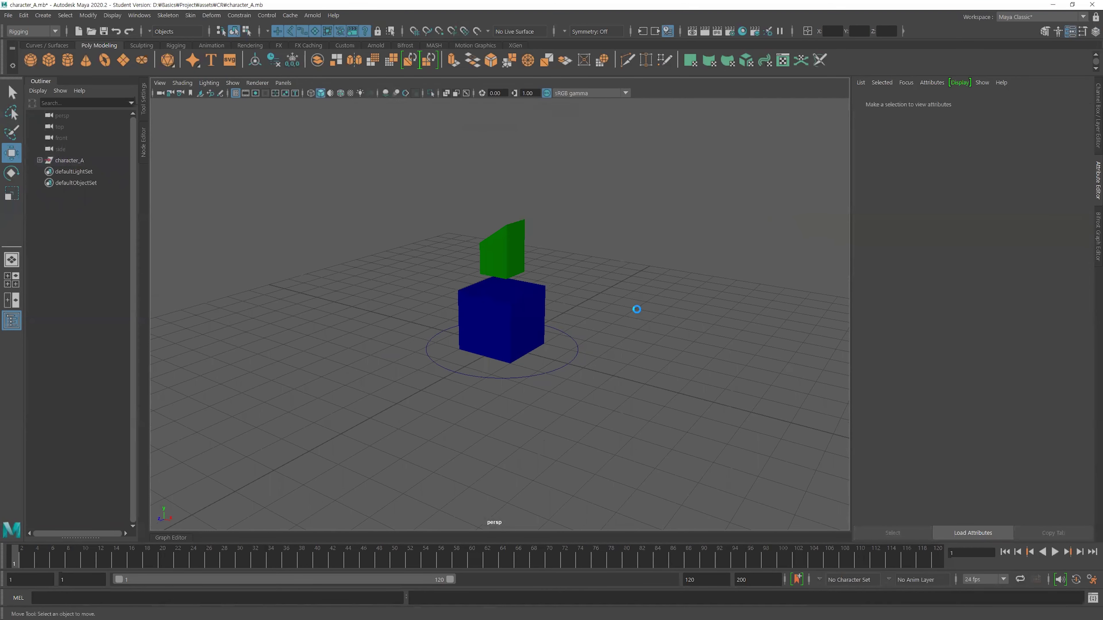
click(573, 325)
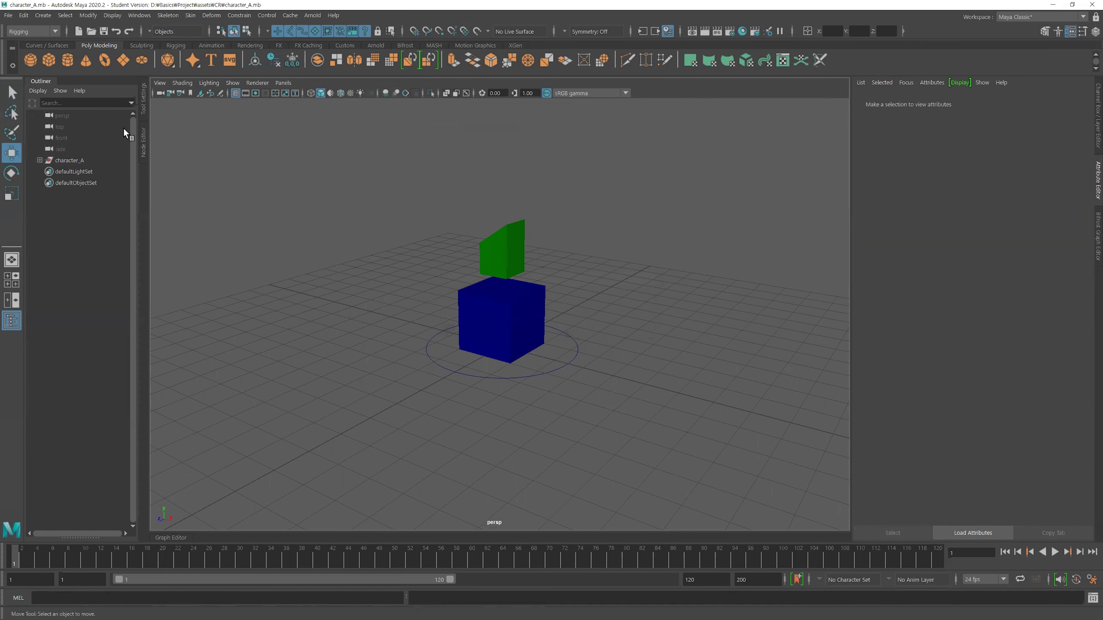
alt+middle_drag(625, 246, 647, 249)
Open S02_C03_v01.mb from the scenes folder, answering the save prompt and student-version notice.
key(ctrl+a)
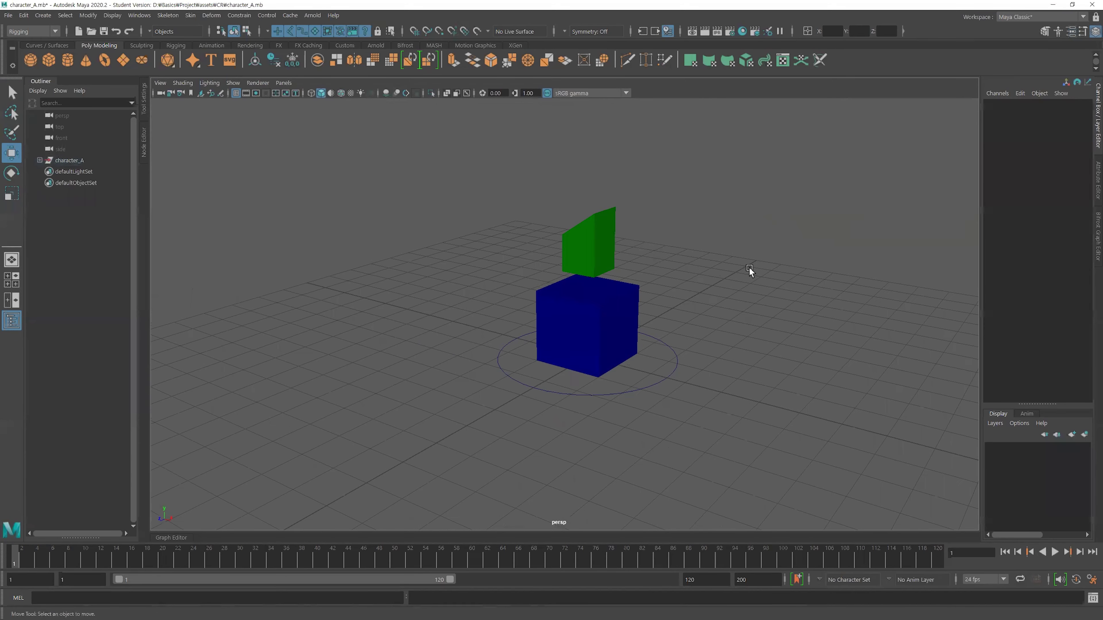
scroll(748, 267, down, 3)
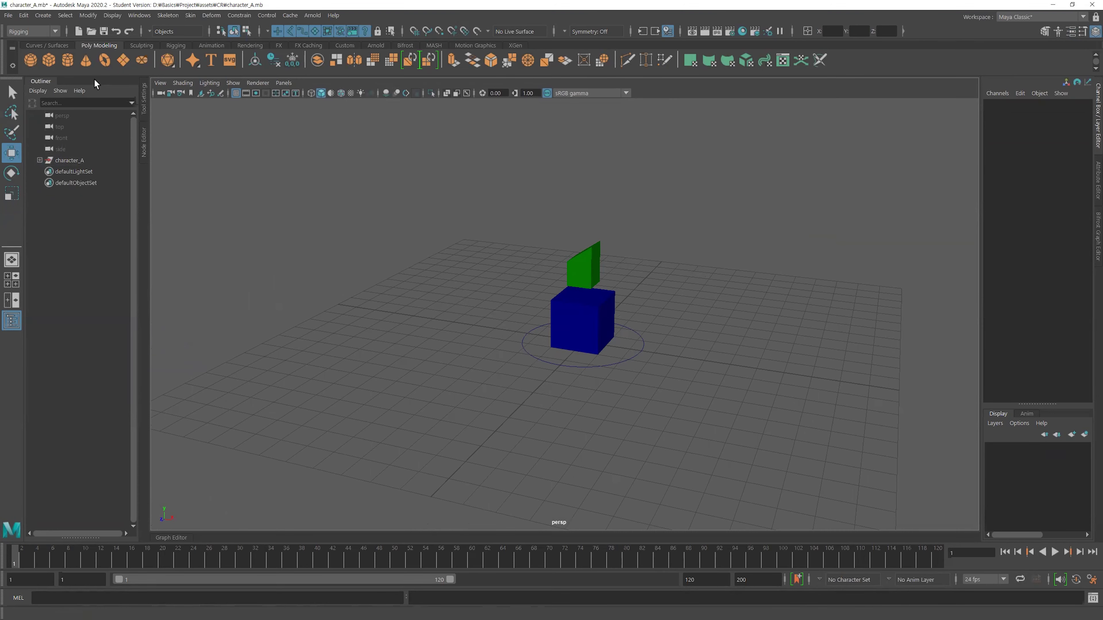
click(8, 14)
click(35, 46)
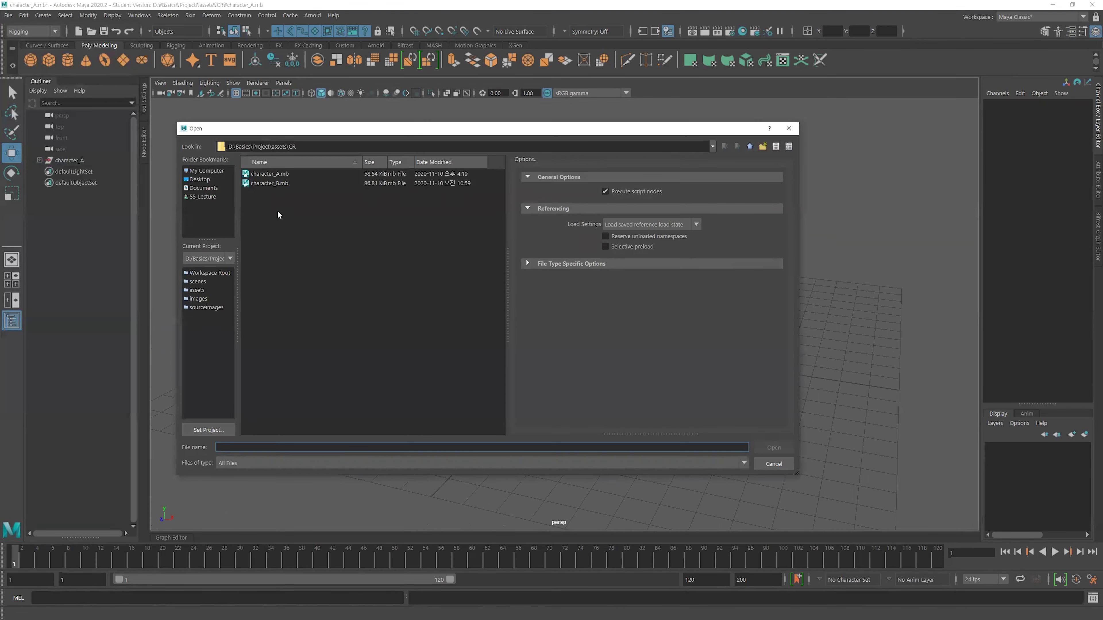
click(195, 282)
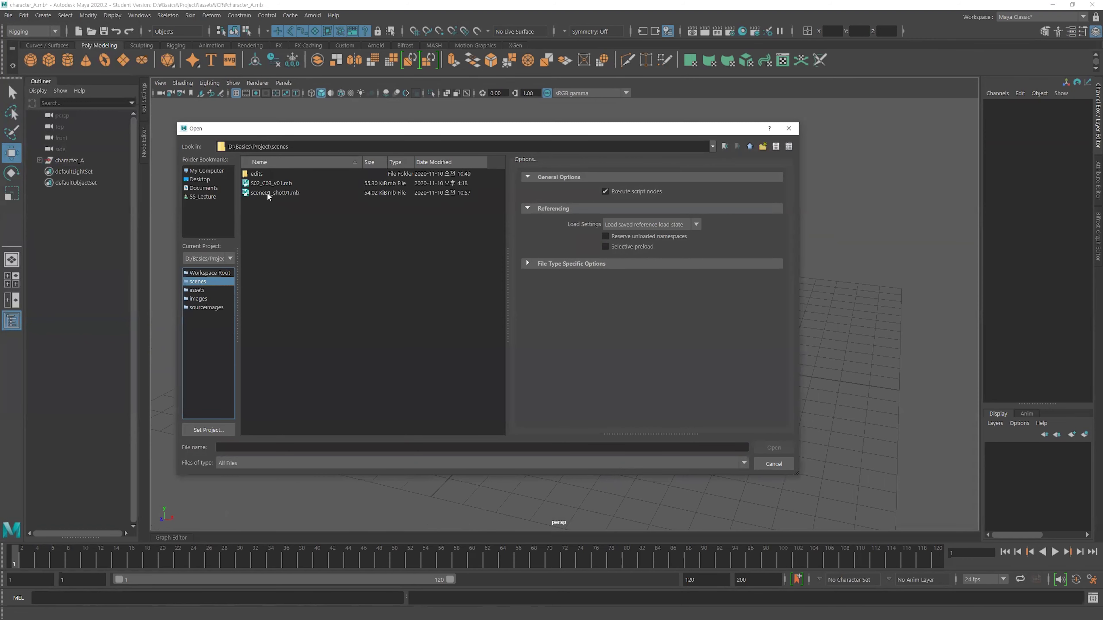
click(246, 184)
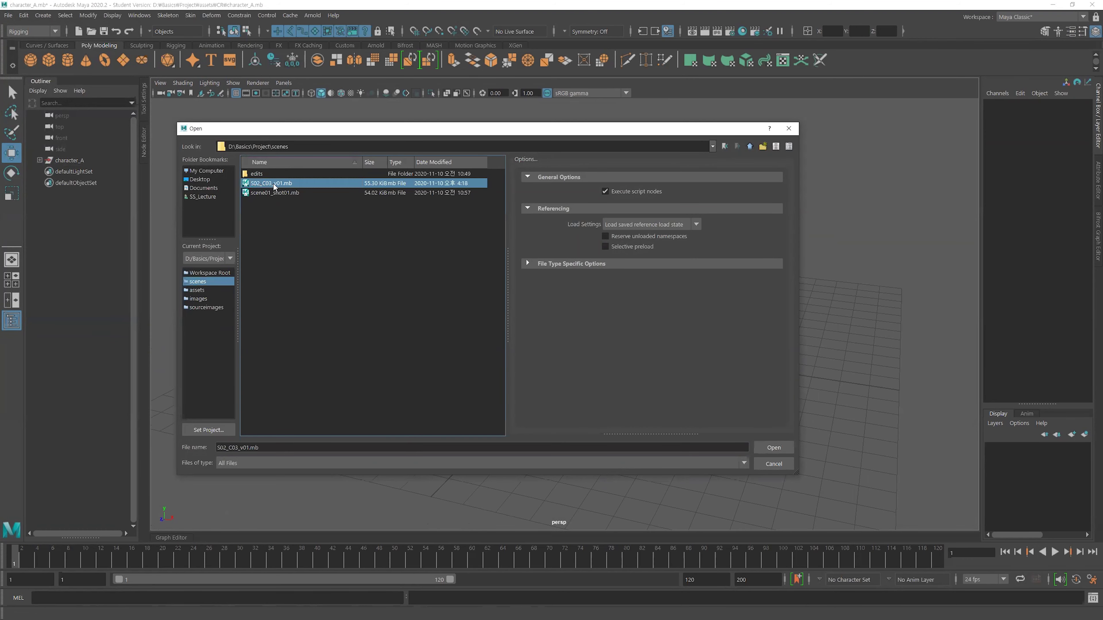
click(770, 448)
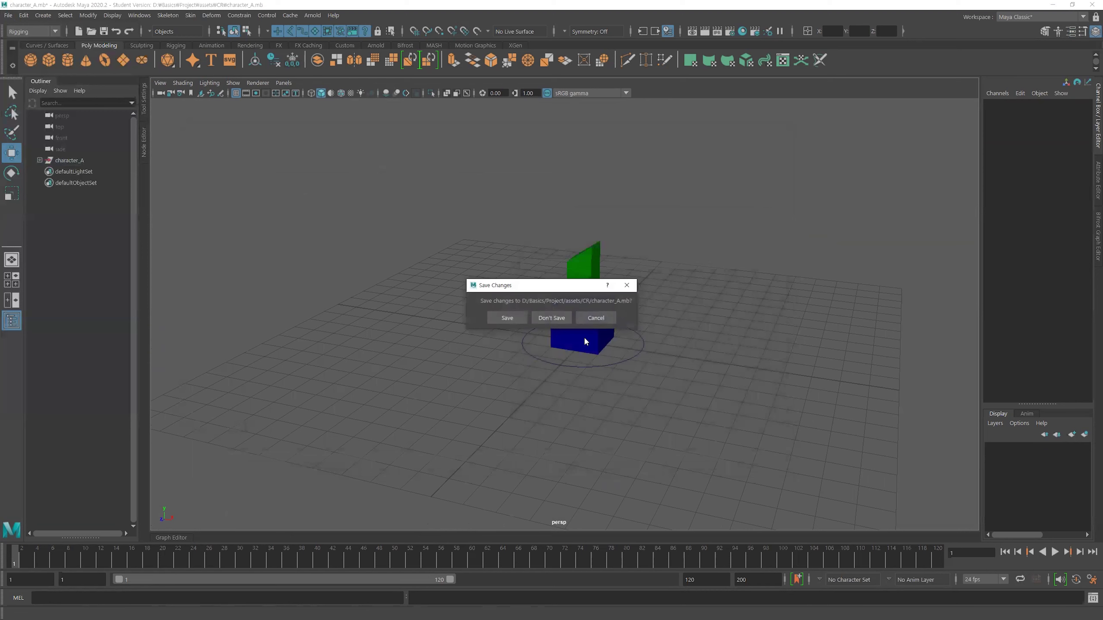
click(508, 322)
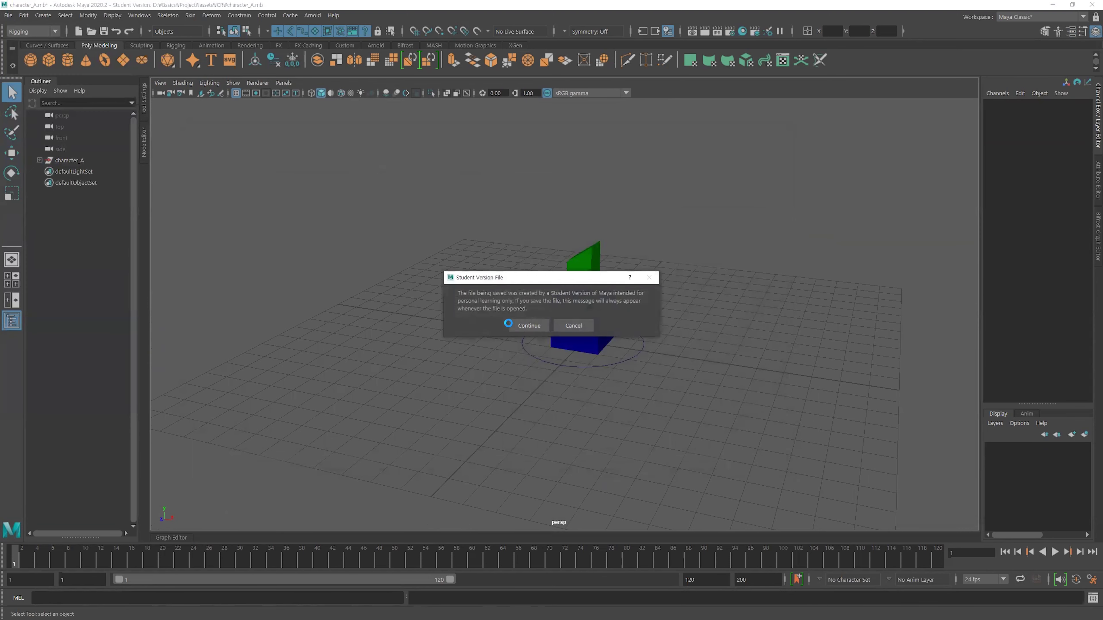
click(531, 329)
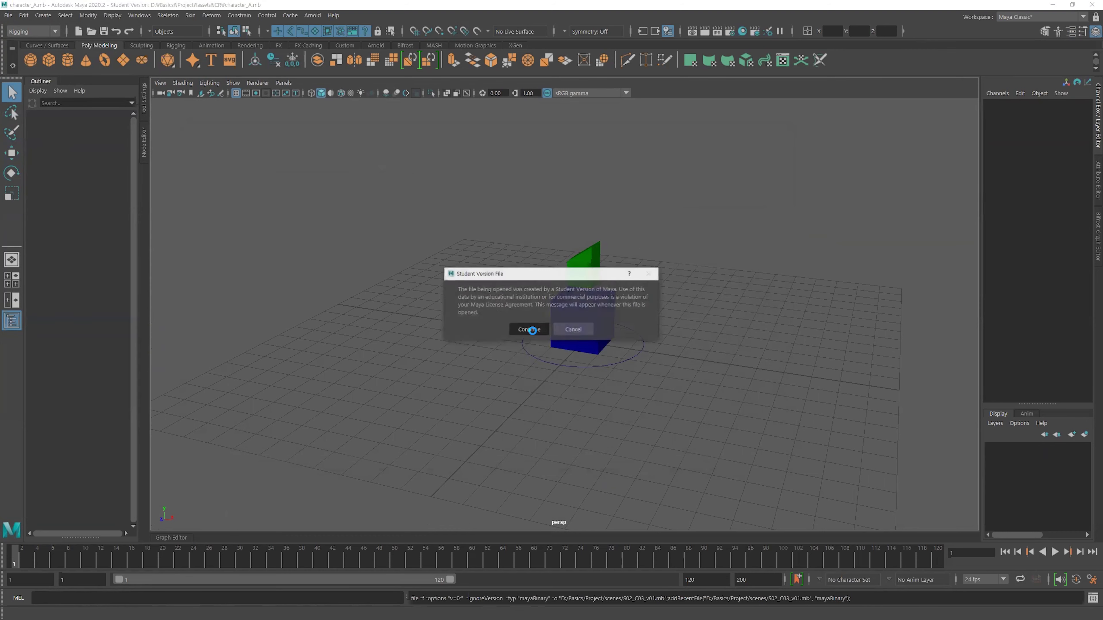
Zoom in and select the CR:all_CTR circle under the blue cube on the yellow box.
scroll(644, 217, up, 3)
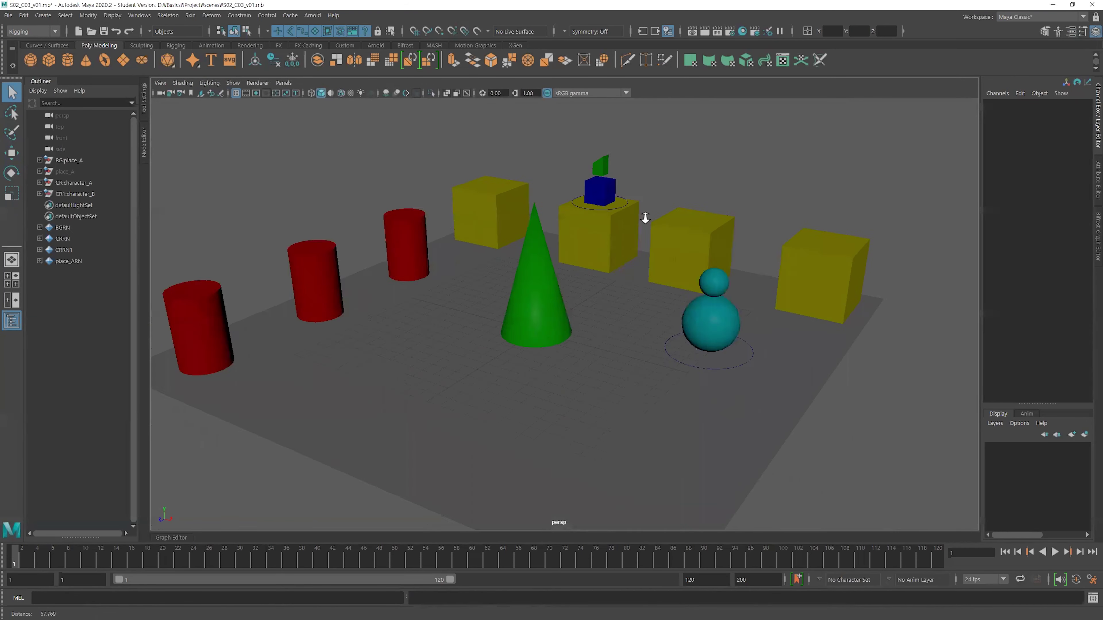
scroll(314, 324, up, 3)
scroll(579, 368, up, 3)
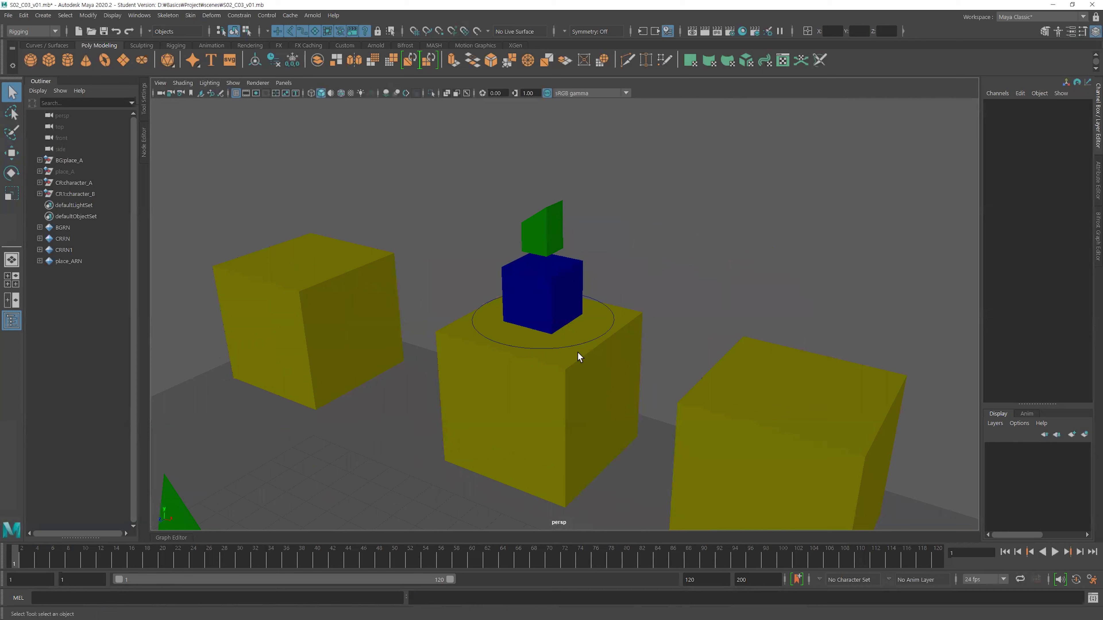
click(594, 341)
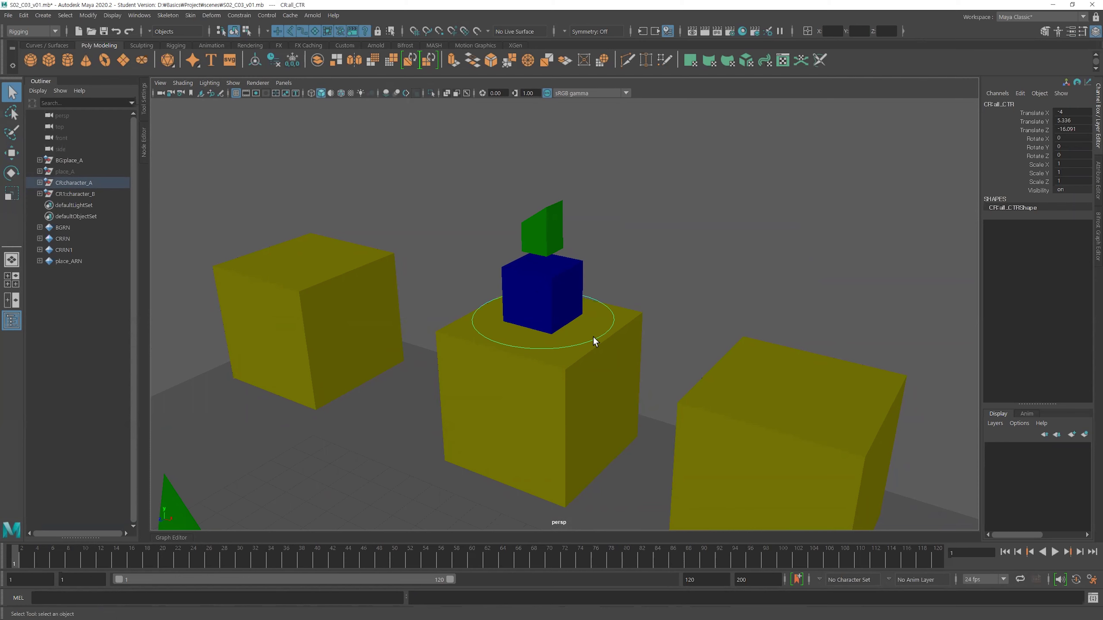
Zoom out and orbit to review the whole scene.
scroll(604, 399, down, 3)
scroll(542, 344, down, 2)
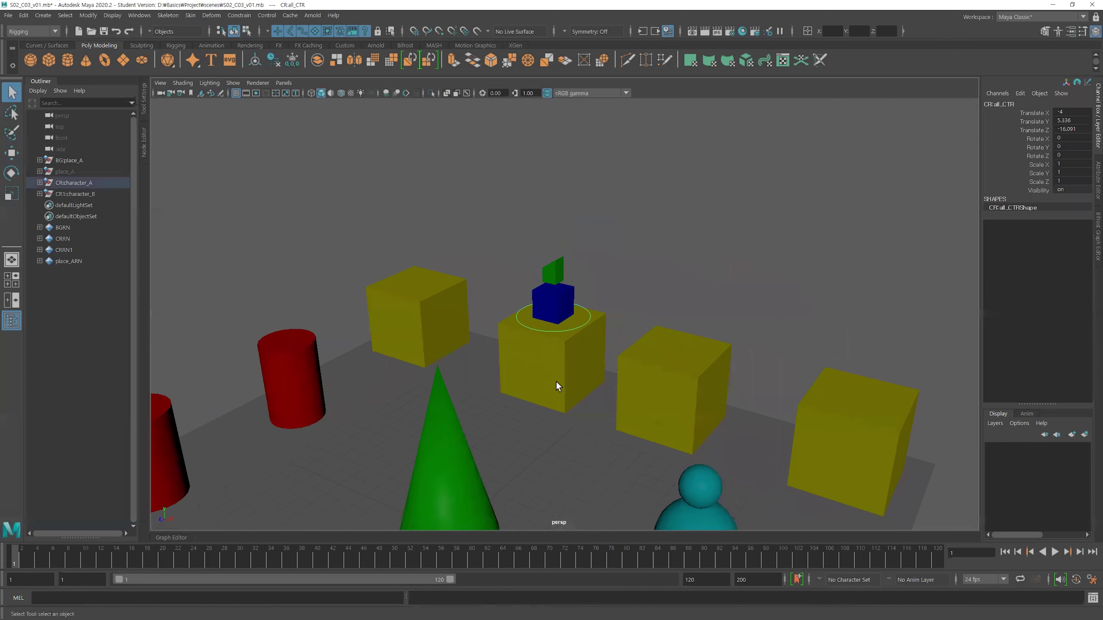
scroll(559, 382, down, 3)
scroll(598, 414, down, 1)
mouse_move(603, 359)
alt+mouse_down()
mouse_move(586, 382)
mouse_move(556, 382)
mouse_move(604, 358)
alt+mouse_up()
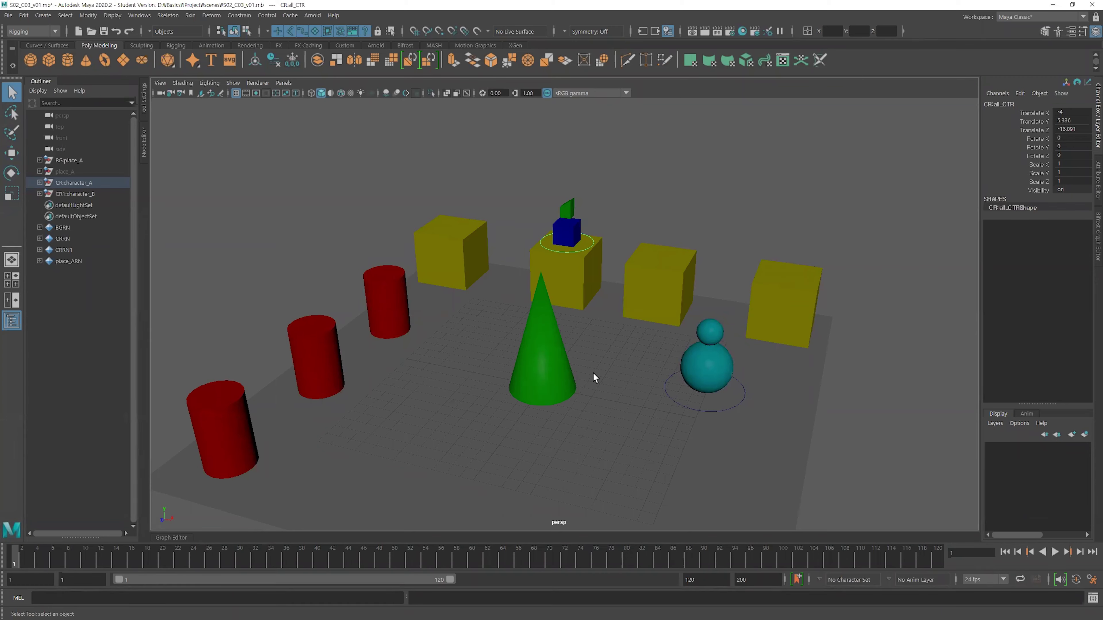
mouse_move(607, 319)
alt+mouse_down()
mouse_move(539, 312)
mouse_move(626, 263)
mouse_move(633, 277)
alt+mouse_up()
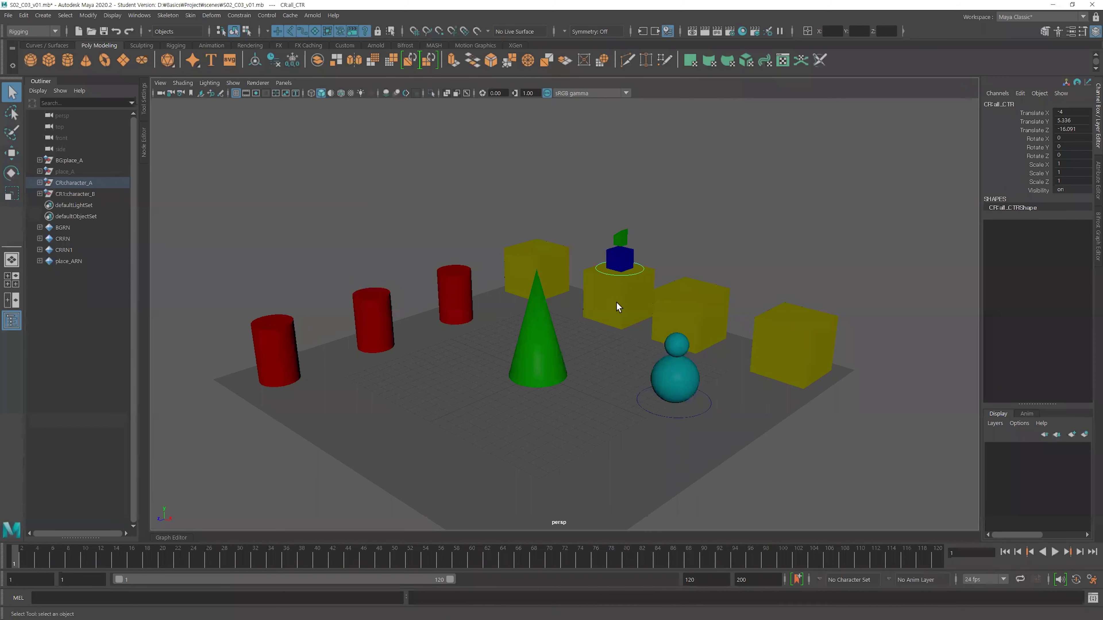
alt+drag(642, 313, 629, 333)
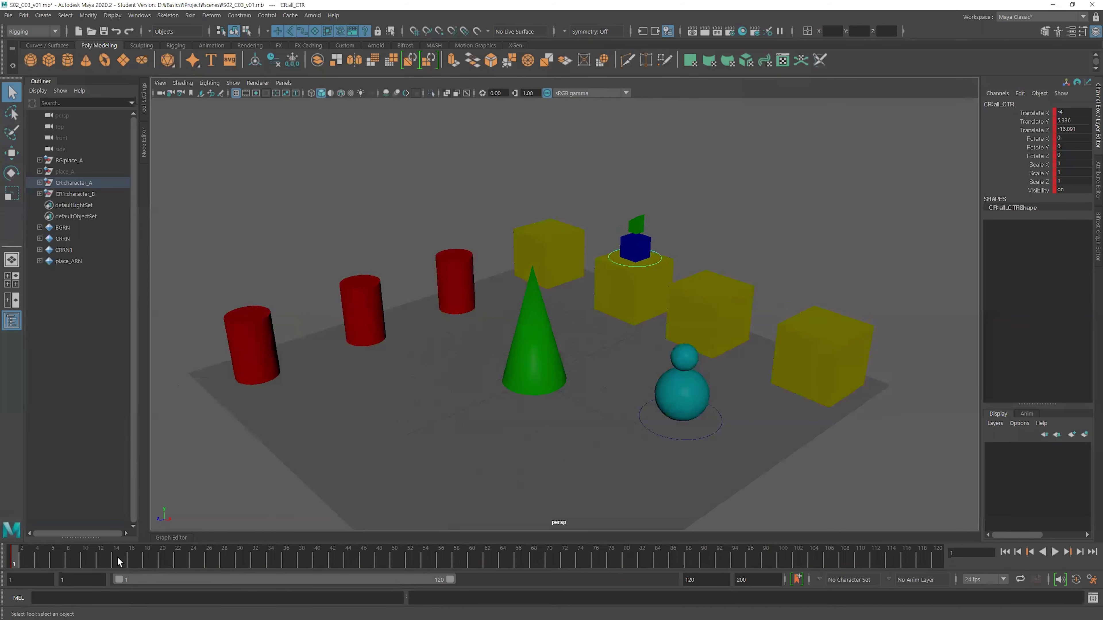
Move CR:all_CTR forward in Z and set its Translate Y to 0.
key(alt+v)
key(alt+v)
mouse_move(467, 447)
alt+mouse_down()
mouse_move(670, 304)
mouse_move(526, 303)
mouse_move(512, 287)
mouse_move(512, 337)
alt+mouse_up()
key(w)
alt+drag(444, 391, 538, 365)
double_click(1078, 121)
text(0)
key(Return)
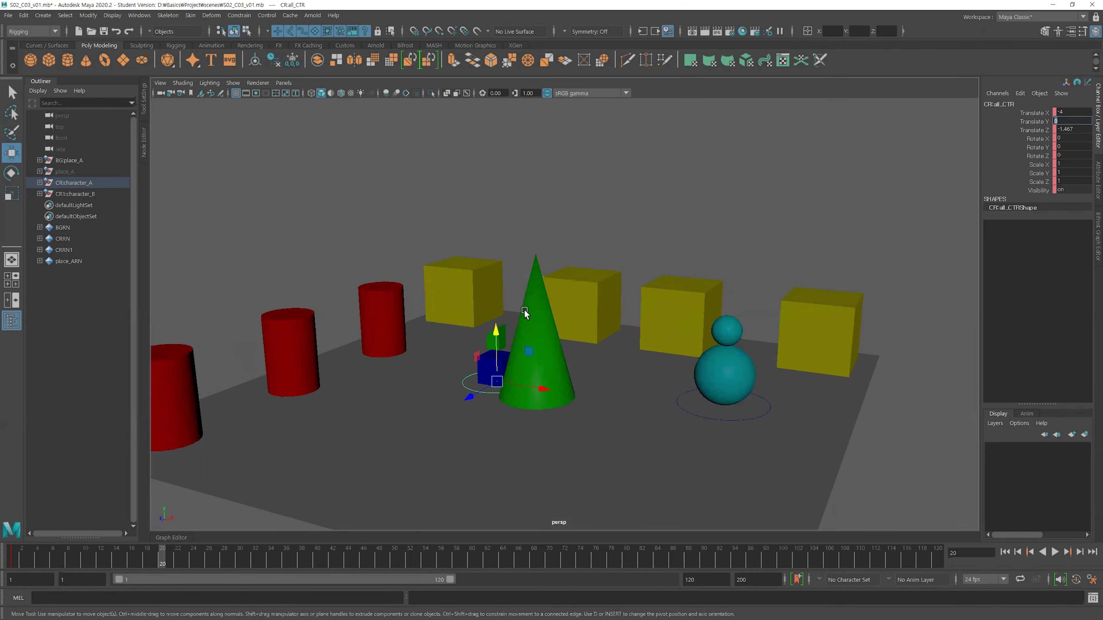
alt+drag(430, 459, 173, 564)
At frame 20, place the control beside the cone at Translate Y 0 and play back to check.
click(161, 558)
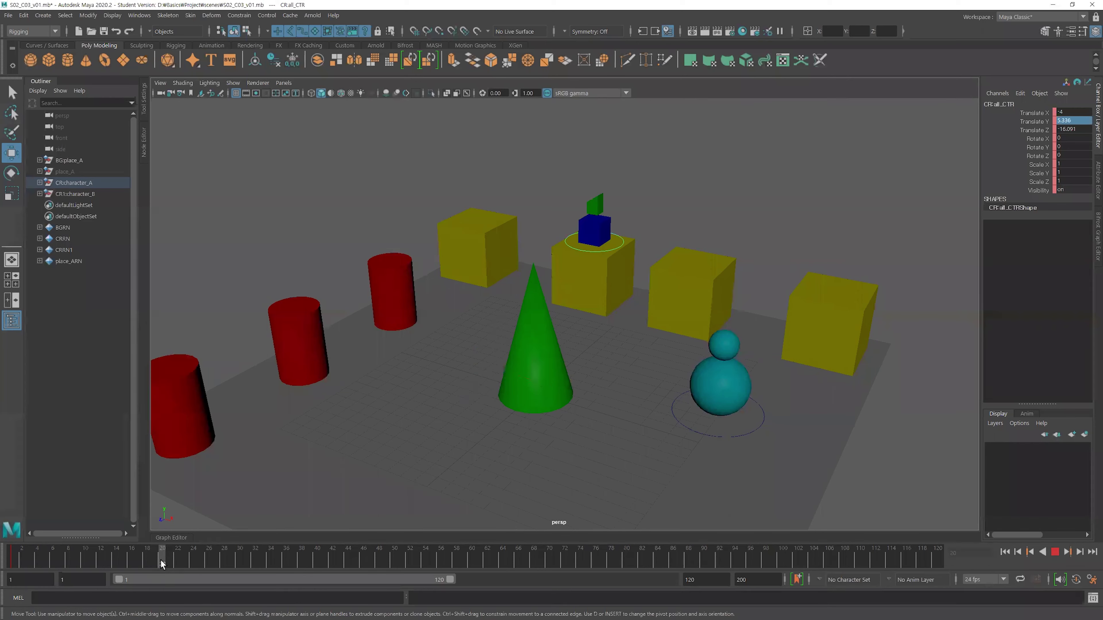
mouse_move(583, 344)
alt+mouse_down()
mouse_move(534, 299)
mouse_move(458, 362)
alt+mouse_up()
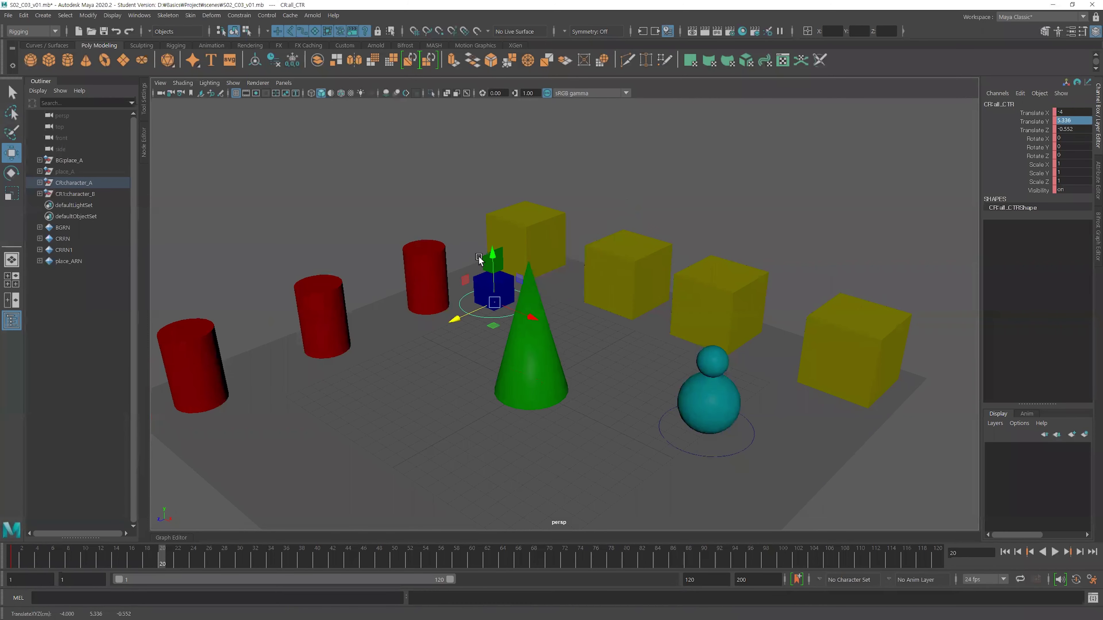
text(0)
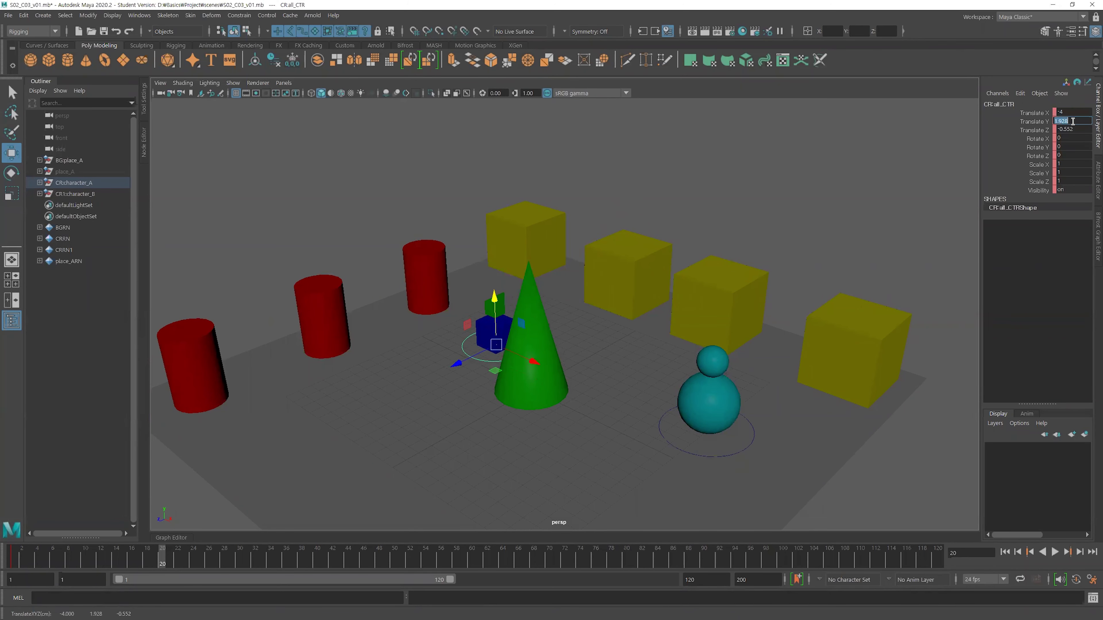
key(Return)
click(1042, 139)
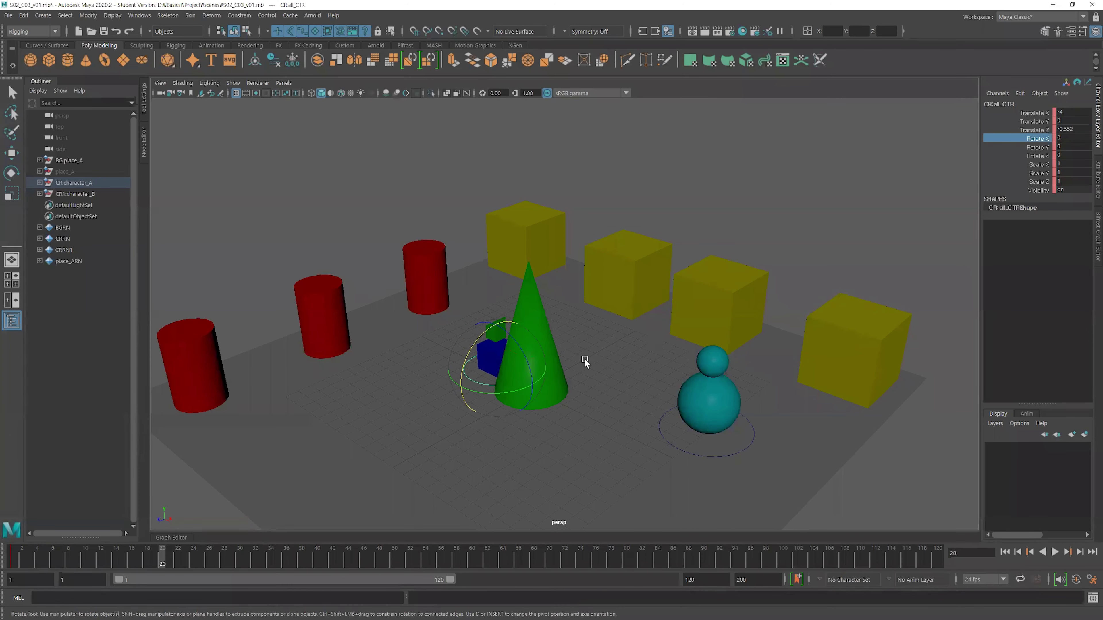
alt+drag(575, 372, 464, 438)
key(alt+v)
click(186, 560)
key(q)
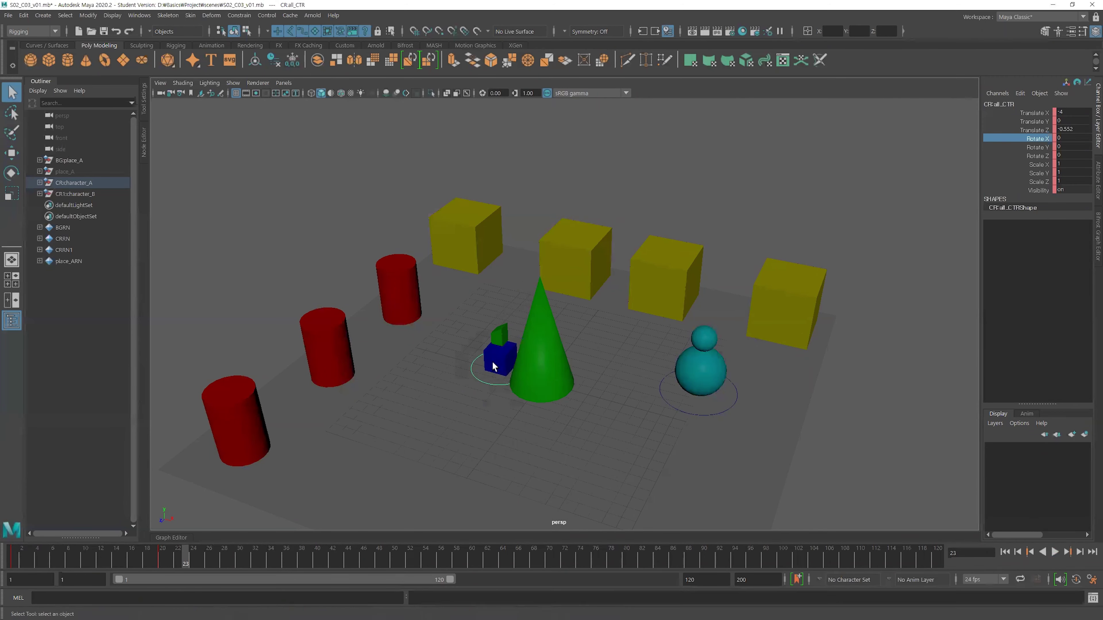
alt+drag(480, 359, 516, 344)
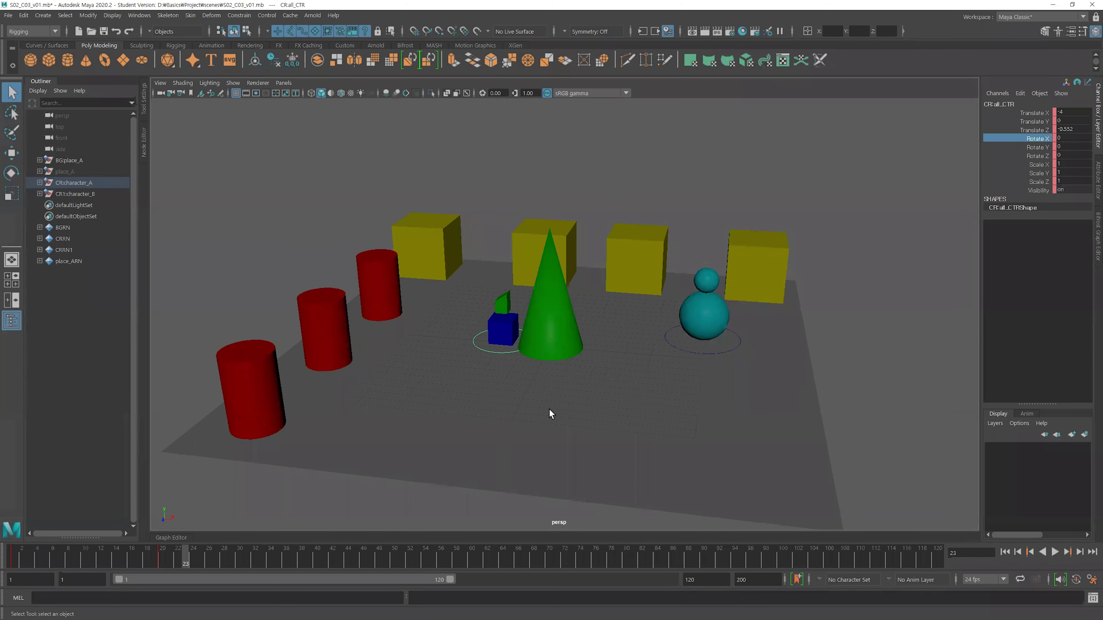
Expand CR:character_A and CR:group1 in the Outliner to show the cubes and constraint.
alt+right_drag(628, 357, 662, 389)
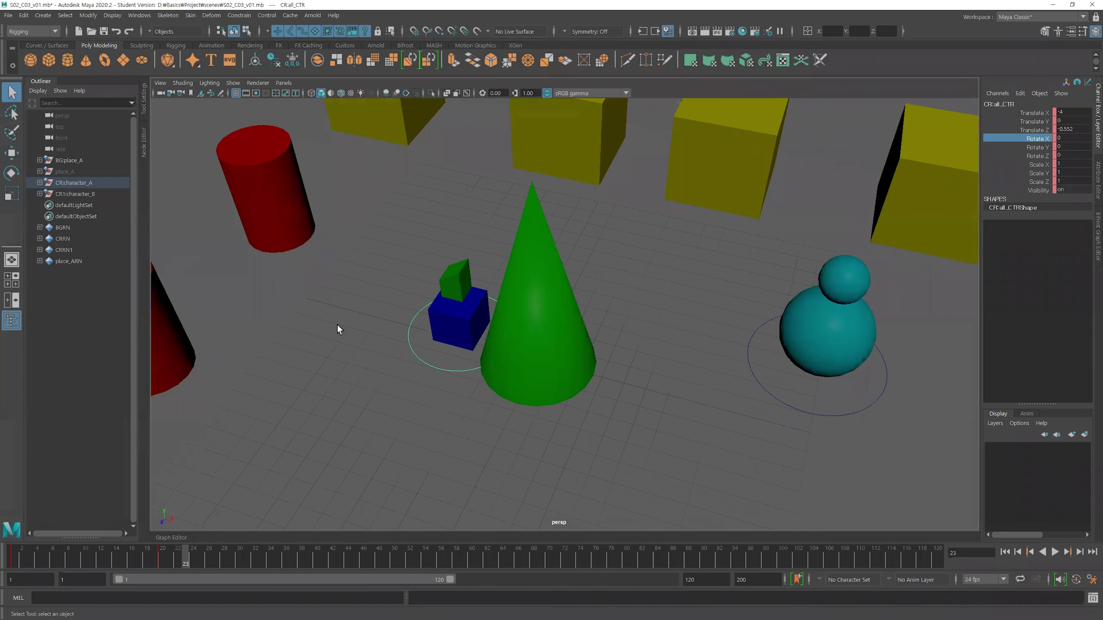
alt+drag(393, 370, 447, 352)
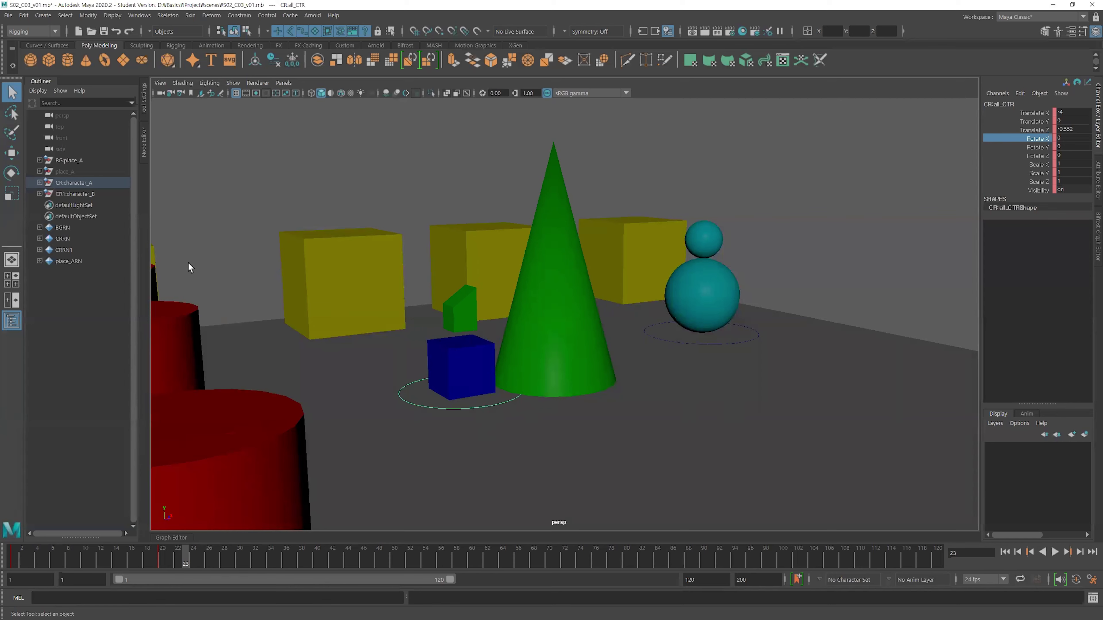
click(39, 183)
click(47, 205)
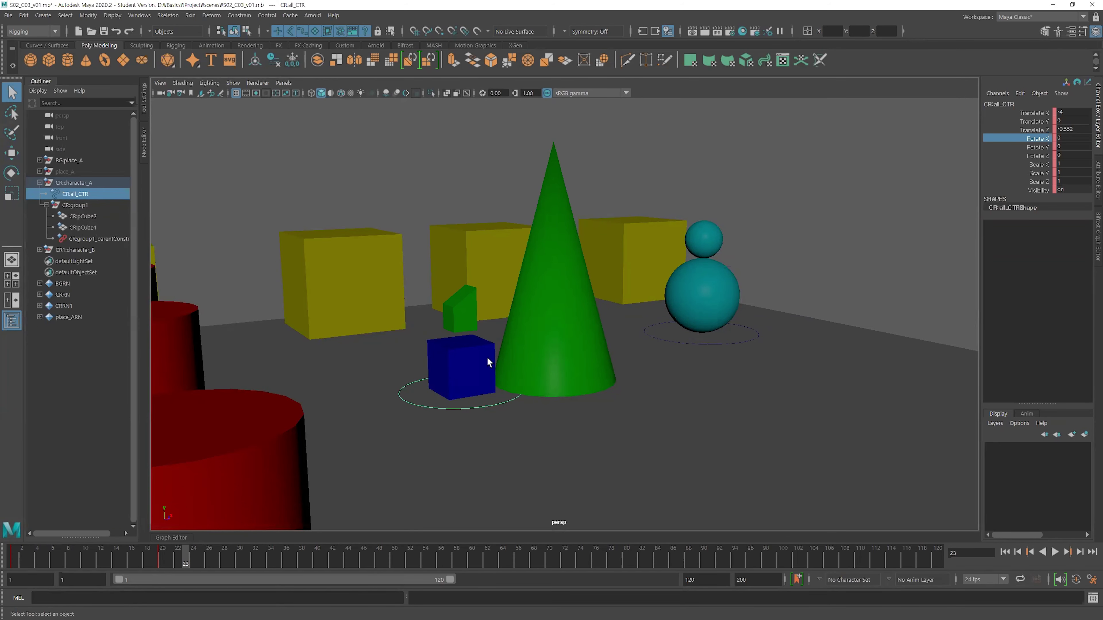
scroll(541, 341, down, 8)
alt+drag(541, 342, 620, 173)
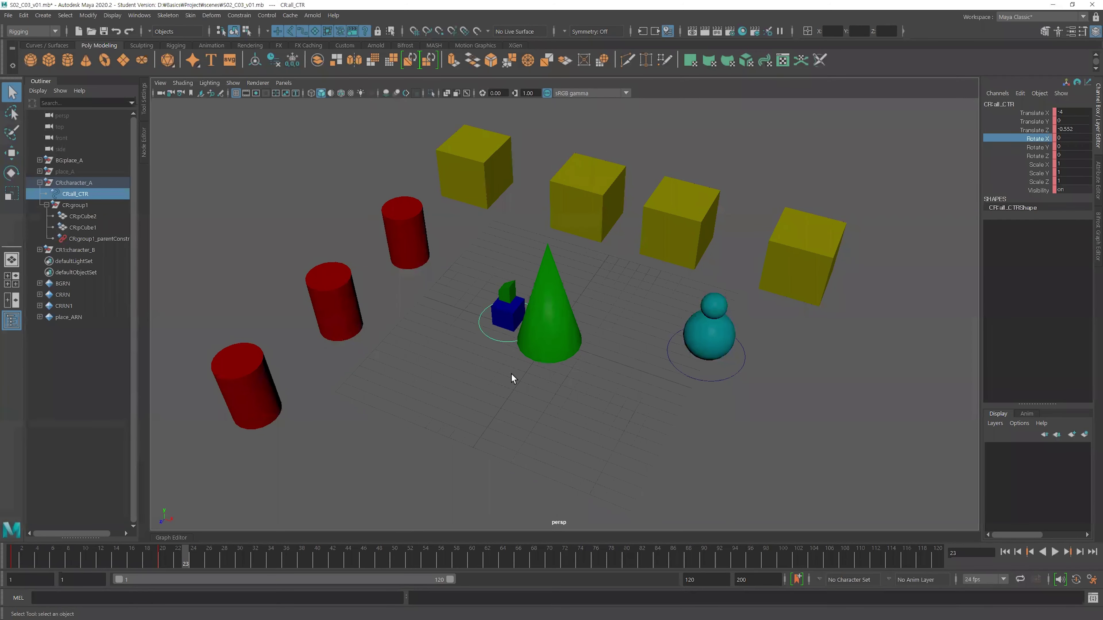
mouse_move(633, 376)
alt+mouse_down()
mouse_move(575, 346)
mouse_move(487, 345)
mouse_move(505, 342)
mouse_move(461, 381)
alt+mouse_up()
Play the animation, stopping at frame 36, and orbit to review it.
key(alt+v)
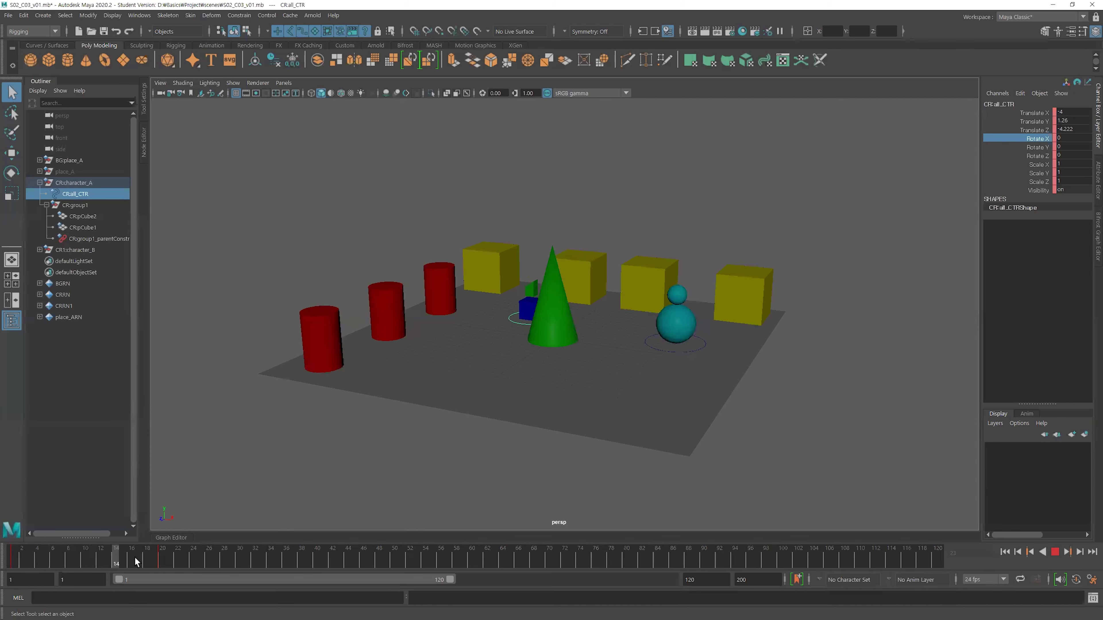
key(alt+v)
alt+drag(707, 386, 587, 365)
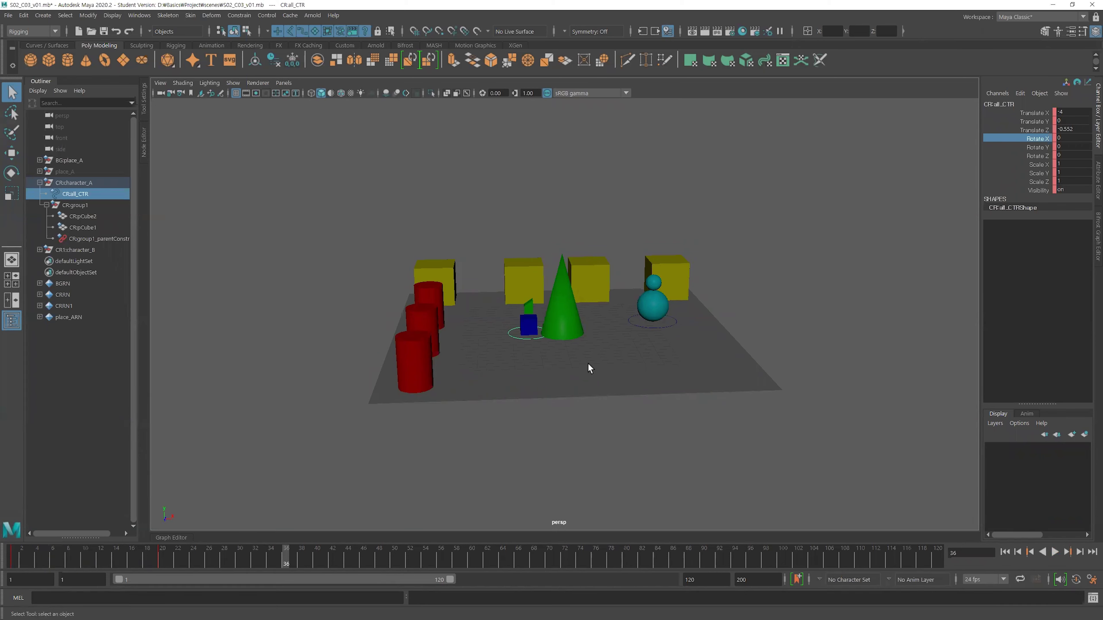
alt+drag(632, 375, 322, 264)
Step through the persp, top, front and side cameras in the Outliner.
click(322, 263)
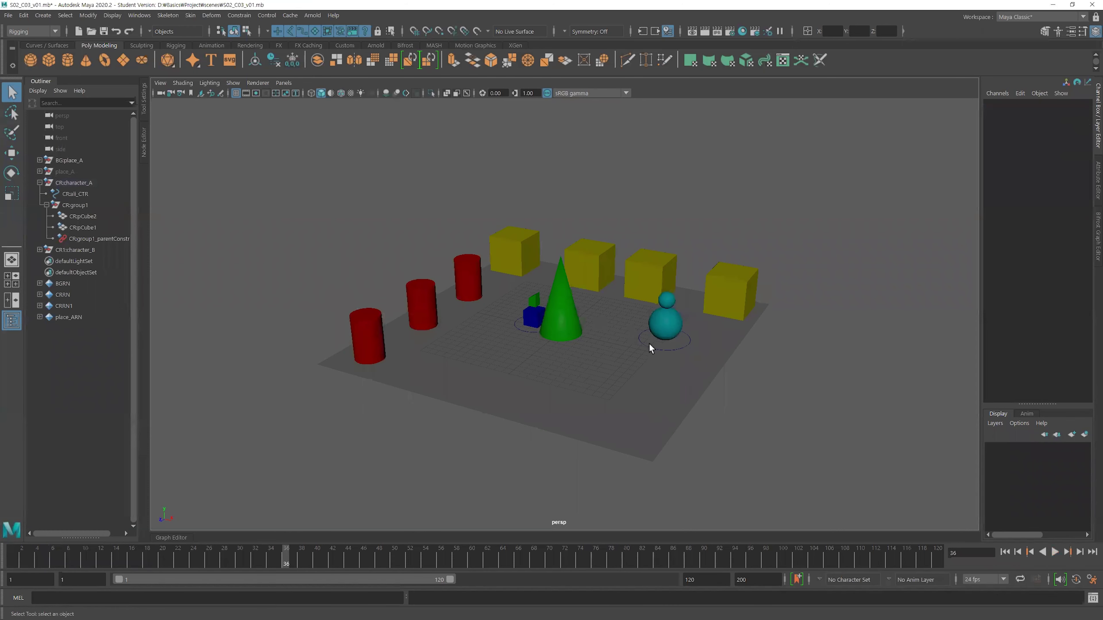
alt+drag(648, 344, 495, 329)
alt+right_drag(495, 330, 535, 322)
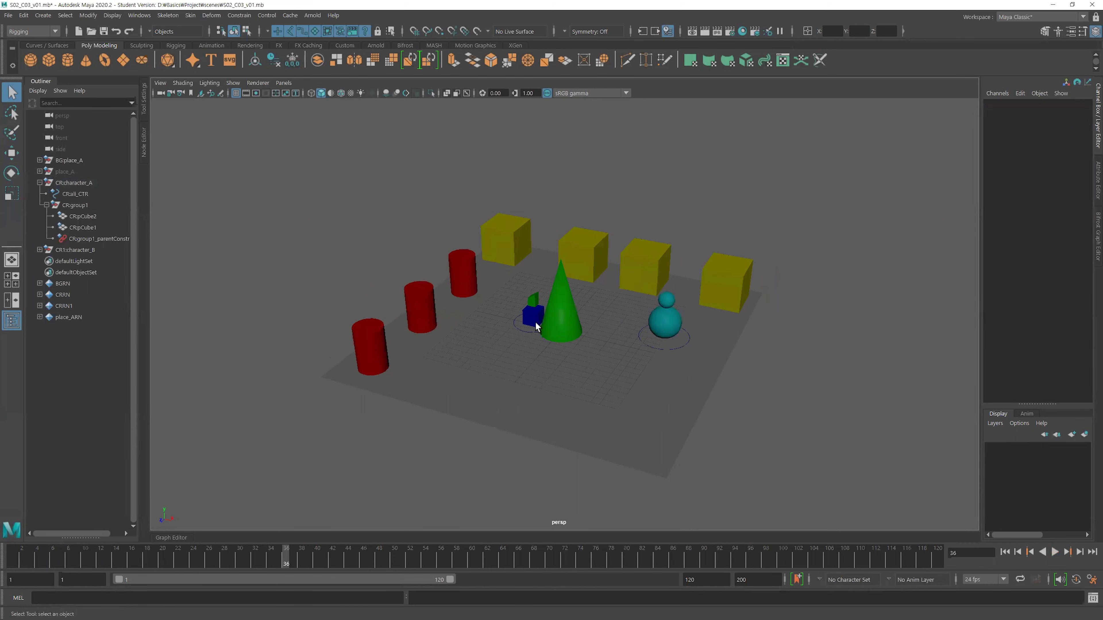
click(60, 118)
click(71, 137)
click(65, 116)
click(63, 127)
click(63, 149)
click(62, 115)
click(62, 126)
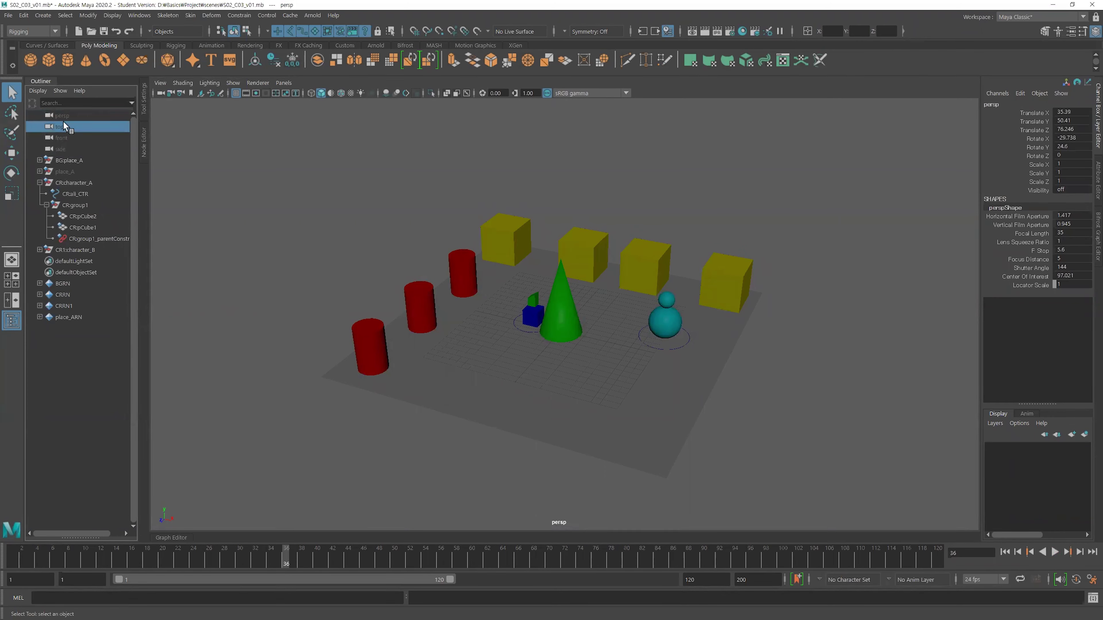
click(63, 149)
Clear the camera selection and bring up the Create menu's camera options.
mouse_move(705, 387)
alt+mouse_down()
mouse_move(689, 405)
mouse_move(696, 384)
alt+mouse_up()
alt+drag(442, 268, 495, 234)
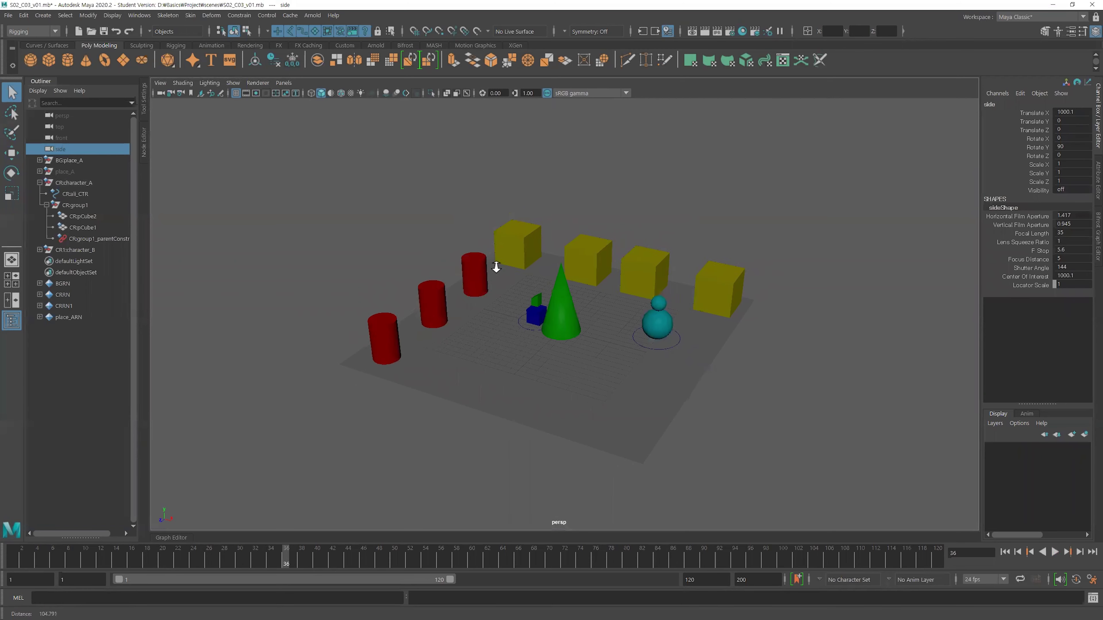
click(330, 205)
click(43, 15)
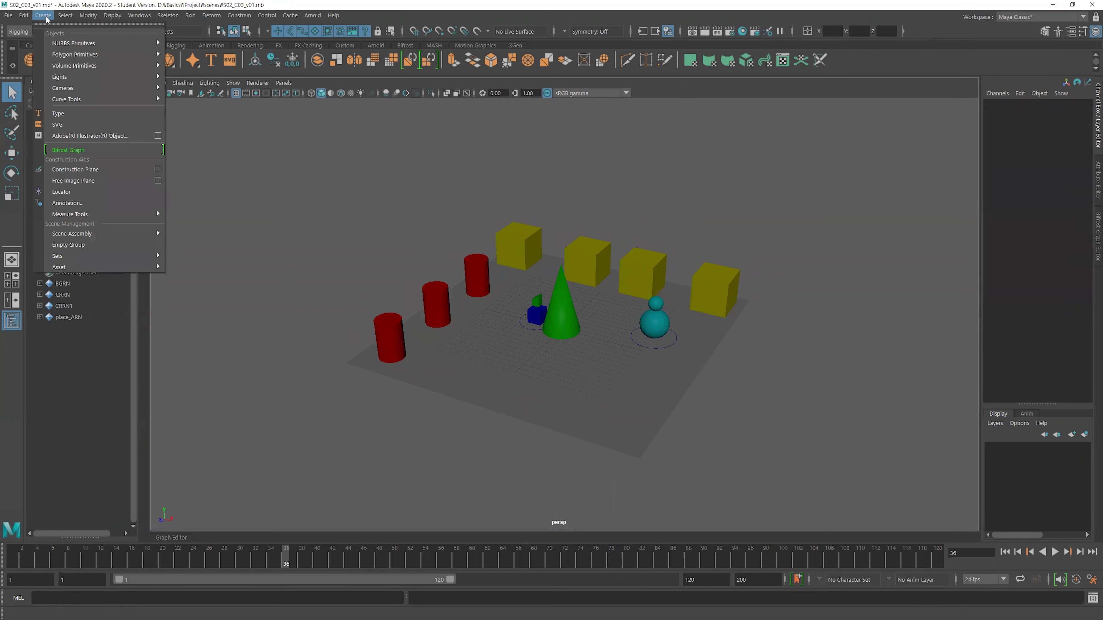
mouse_move(63, 88)
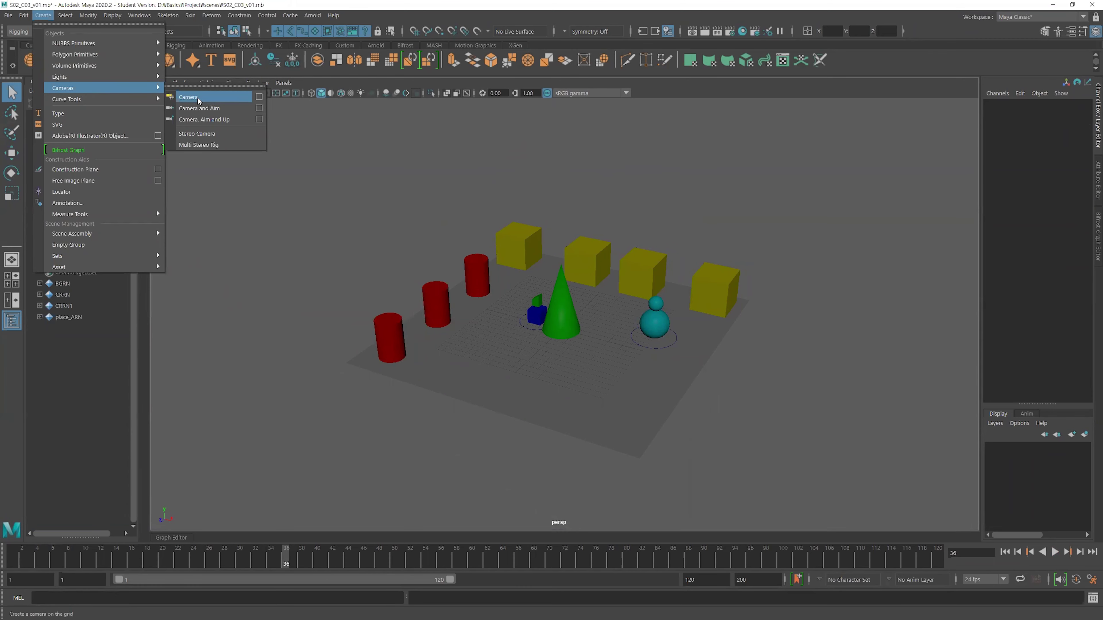
Create a new camera and push it back along Z in wireframe view.
click(211, 99)
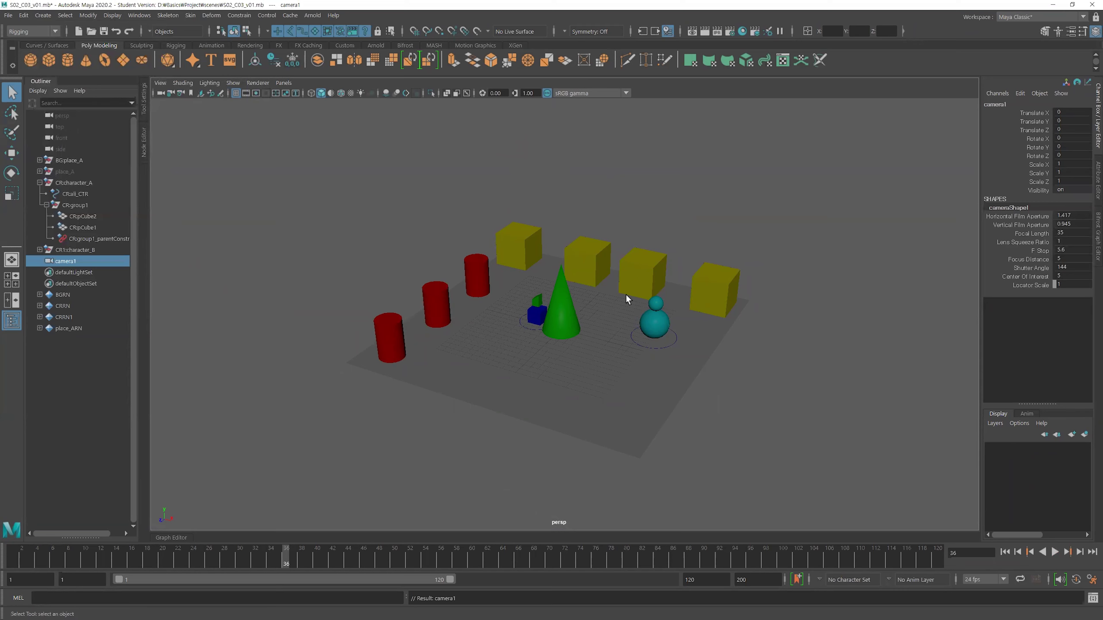
alt+drag(629, 300, 622, 338)
key(4)
scroll(490, 342, up, 4)
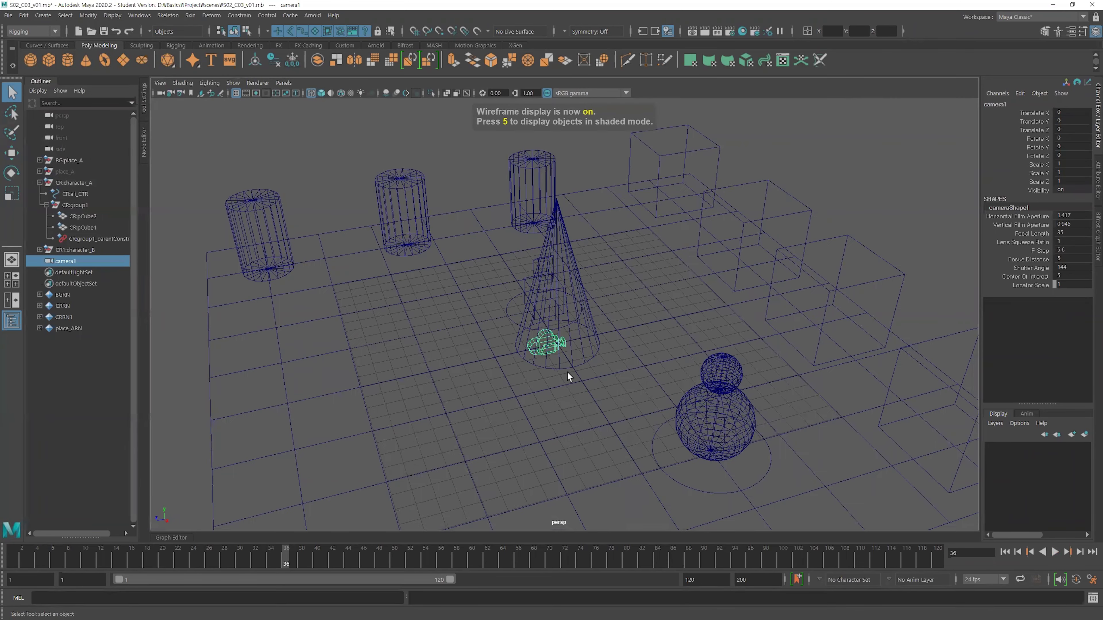
key(w)
drag(509, 354, 344, 357)
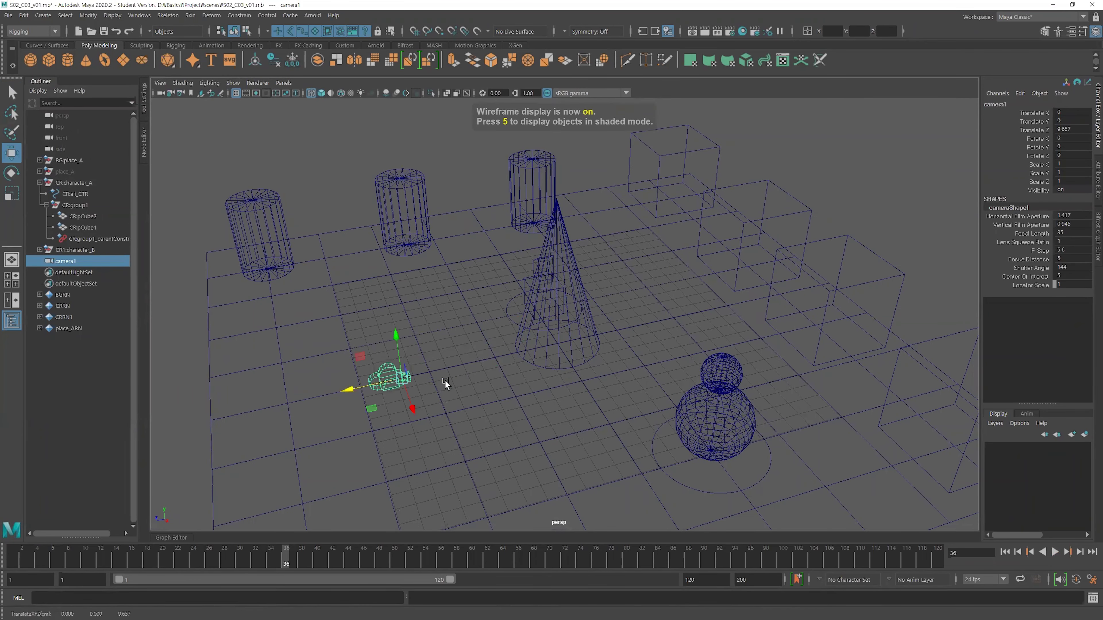
alt+drag(445, 382, 270, 288)
alt+right_drag(271, 288, 596, 288)
alt+middle_drag(595, 288, 677, 426)
scroll(468, 238, up, 3)
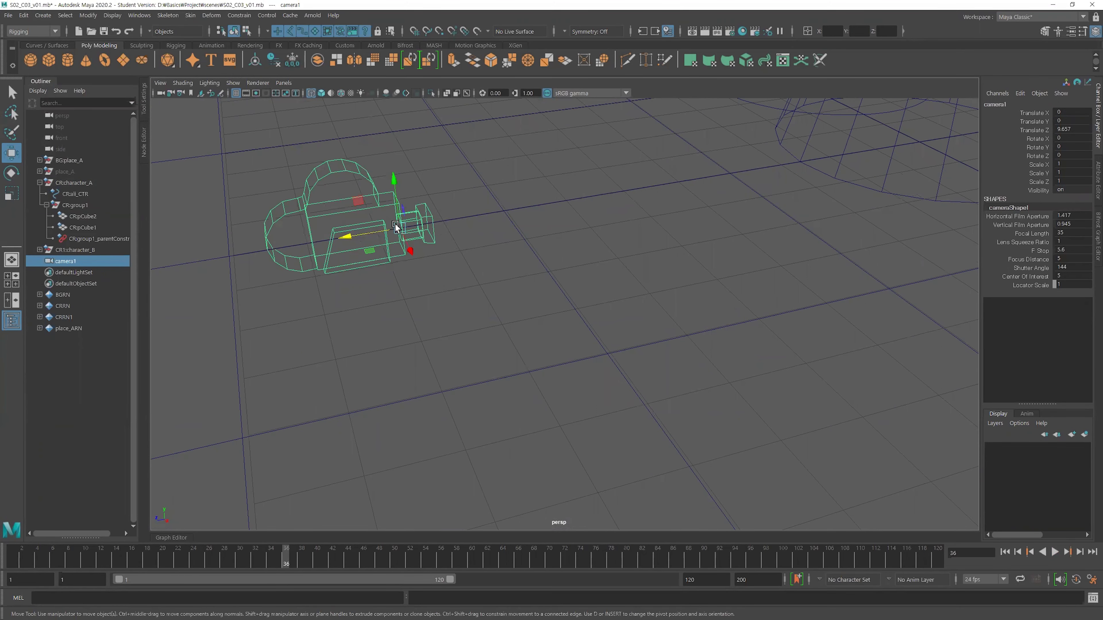
alt+right_drag(757, 272, 265, 280)
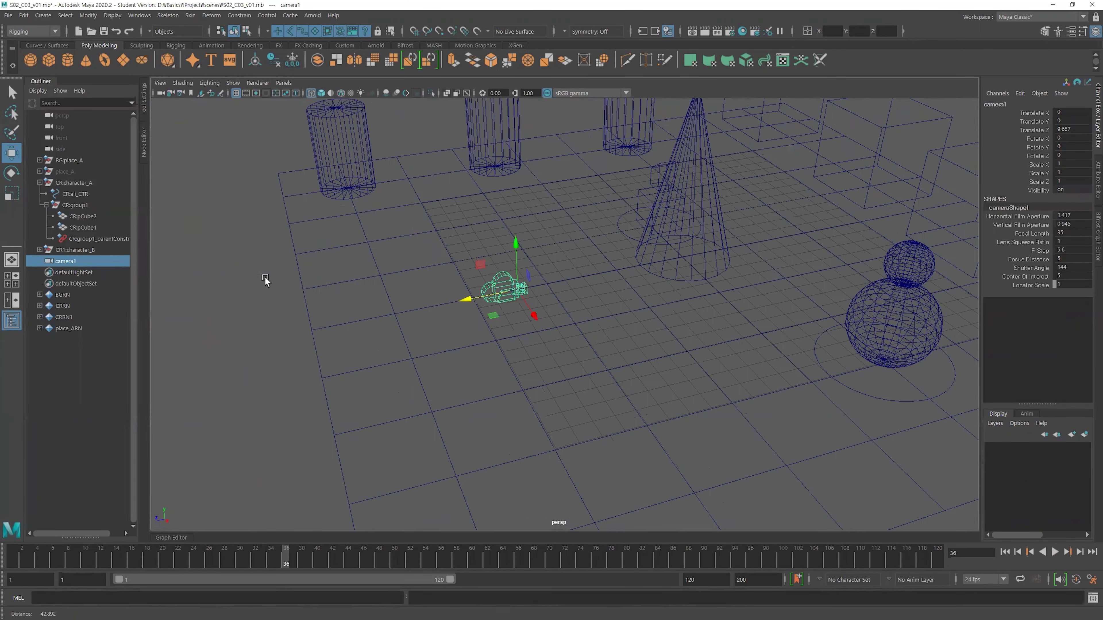
Rename camera1 to camera_S02_C03 and move it out of its group to the top level.
double_click(73, 261)
click(87, 261)
text(_S02_C03)
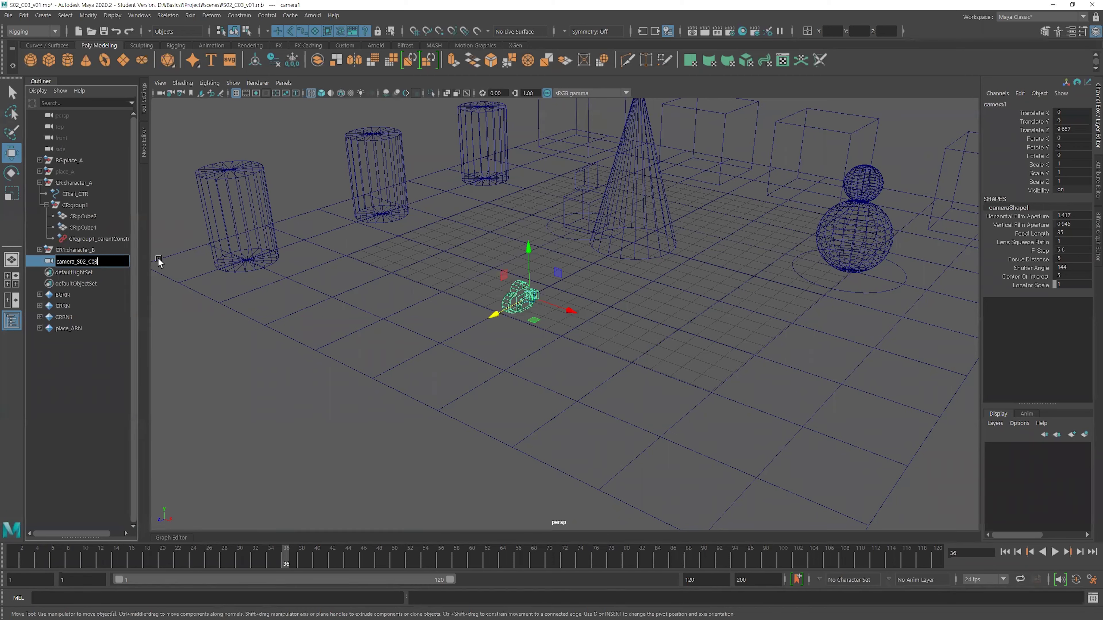
key(Return)
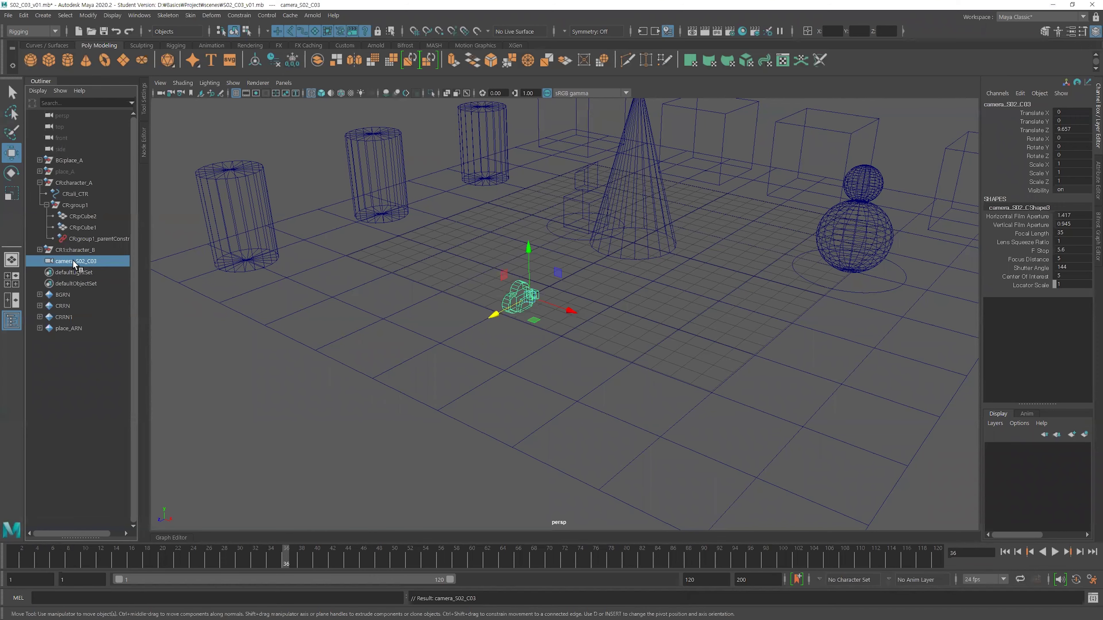
middle_drag(79, 266, 69, 158)
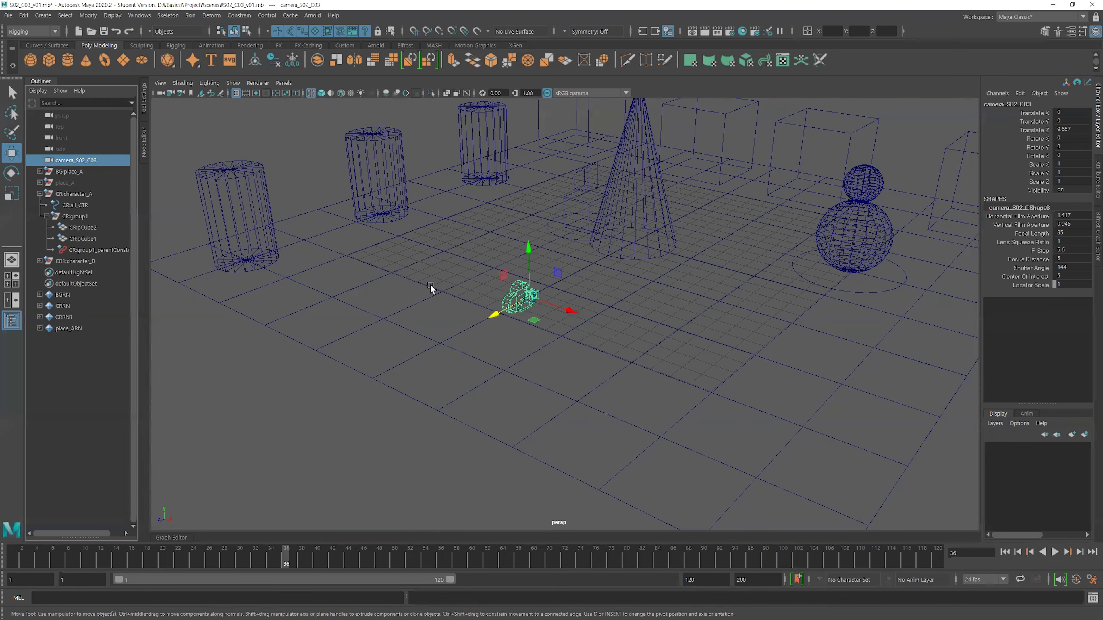
Reframe the persp view around the new camera and open the Panels > Perspective camera list.
scroll(494, 319, down, 3)
scroll(494, 319, down, 1)
scroll(435, 422, down, 1)
click(449, 401)
click(510, 319)
scroll(335, 335, up, 2)
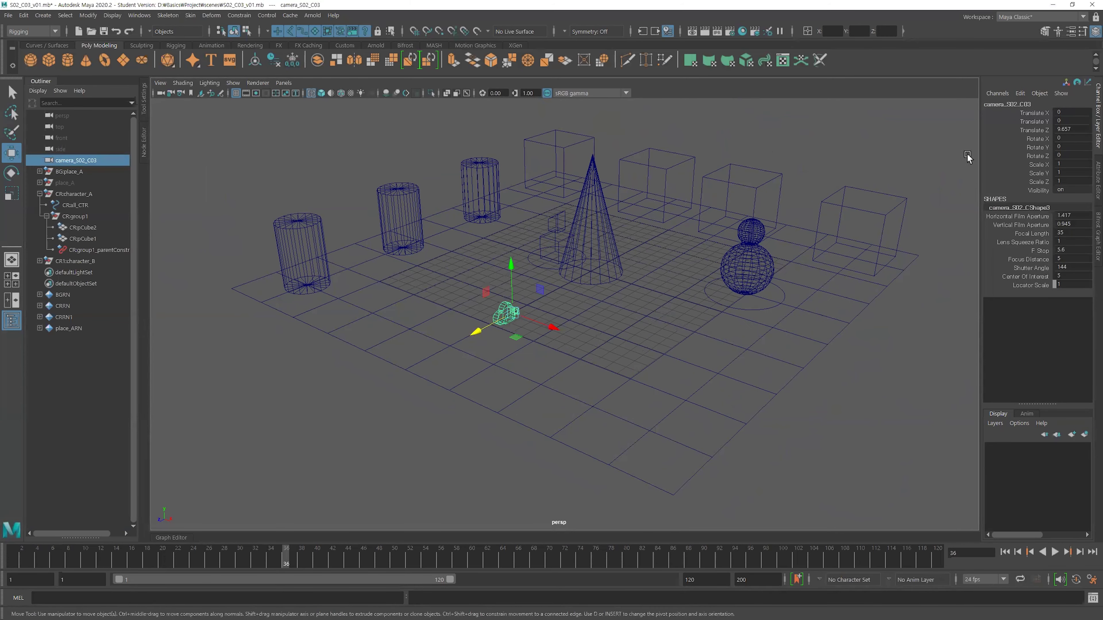
alt+drag(595, 391, 590, 496)
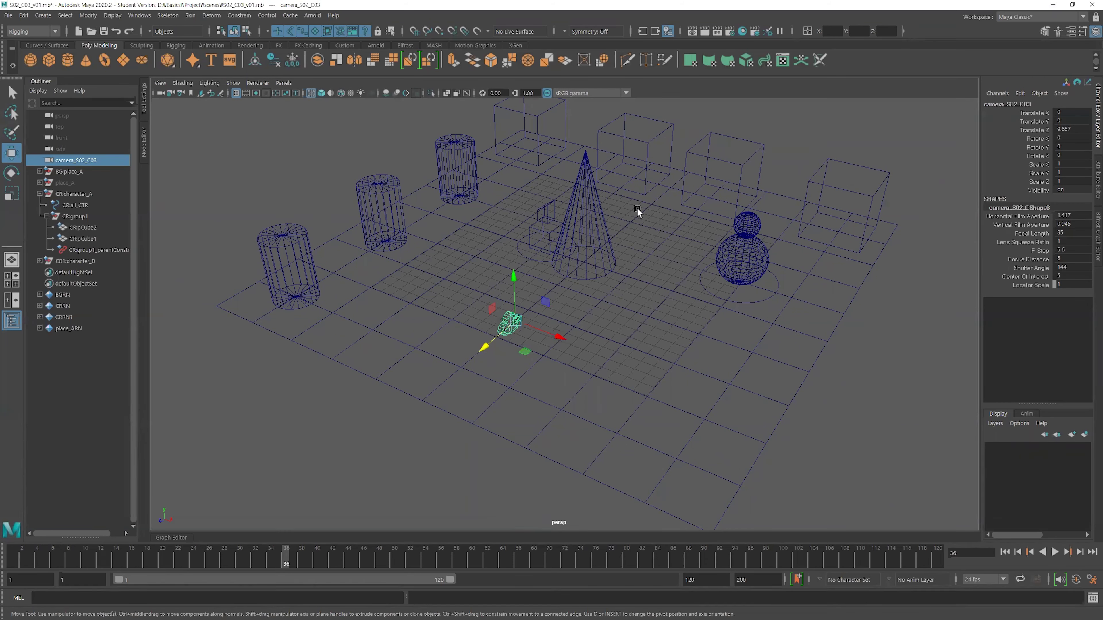
alt+middle_drag(463, 222, 448, 234)
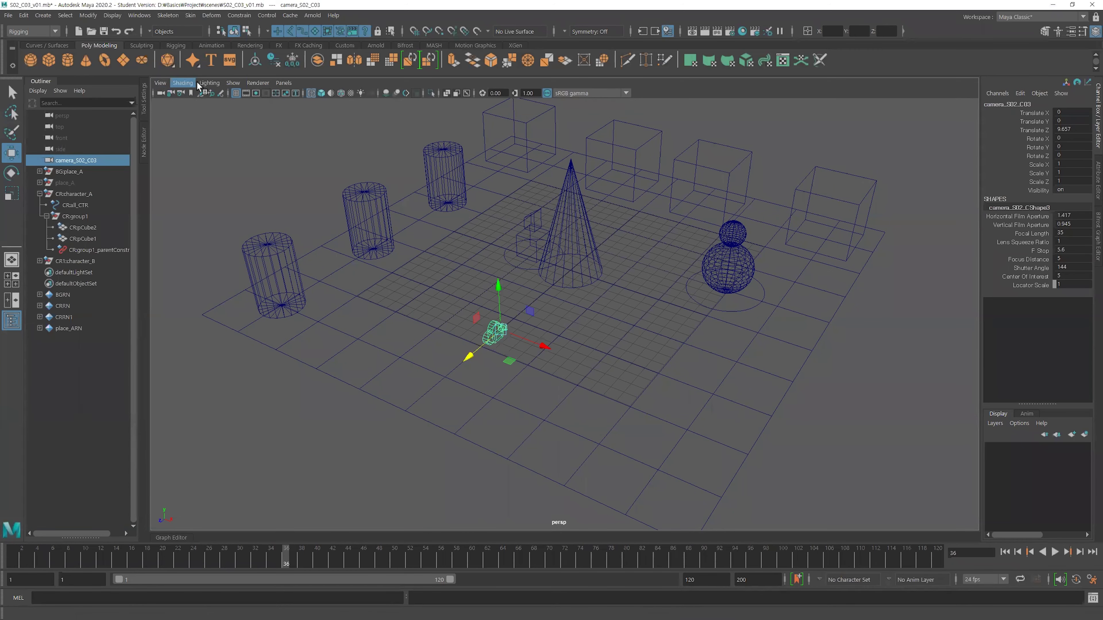
click(283, 83)
mouse_move(319, 93)
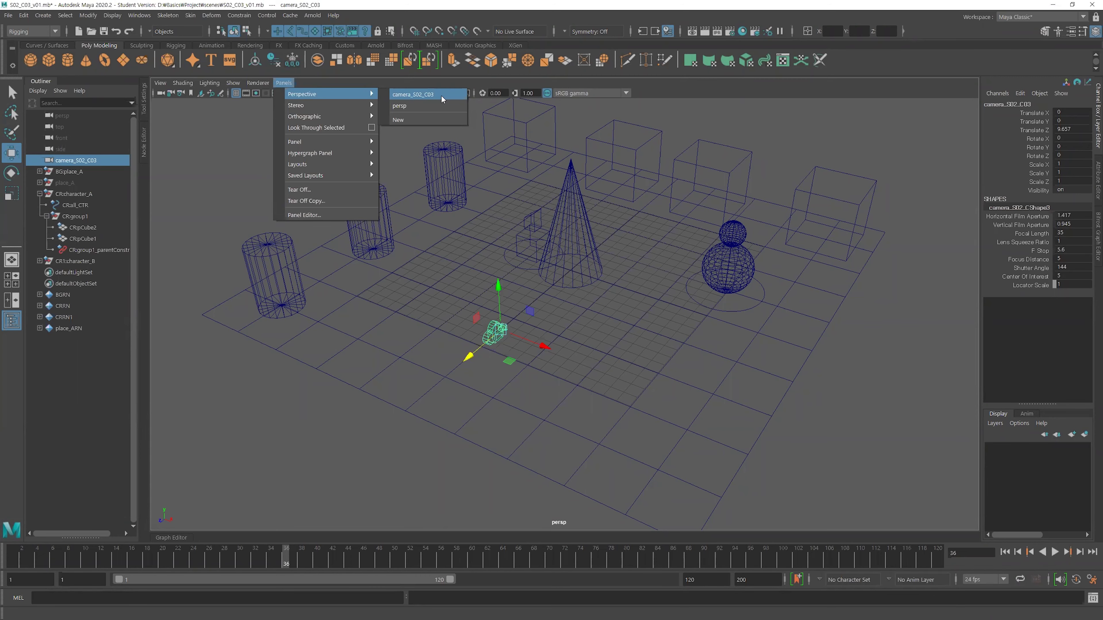
Look through camera_S02_C03, tumble and dolly it to frame the set, with textured shading on.
click(441, 95)
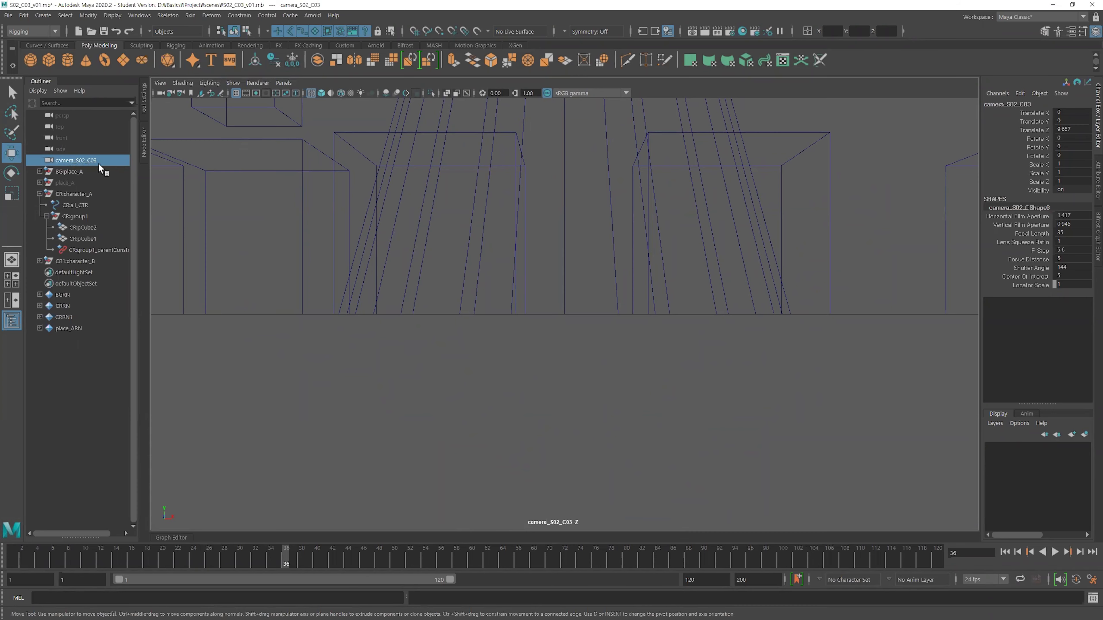
drag(99, 165, 681, 335)
mouse_move(463, 389)
alt+mouse_down()
mouse_move(709, 306)
mouse_move(862, 298)
alt+mouse_up()
scroll(517, 278, down, 5)
scroll(824, 310, down, 5)
scroll(618, 296, down, 5)
key(5)
mouse_move(616, 292)
alt+mouse_down()
mouse_move(659, 320)
mouse_move(611, 320)
mouse_move(728, 322)
mouse_move(689, 323)
mouse_move(716, 307)
mouse_move(659, 308)
mouse_move(363, 233)
alt+mouse_up()
key(6)
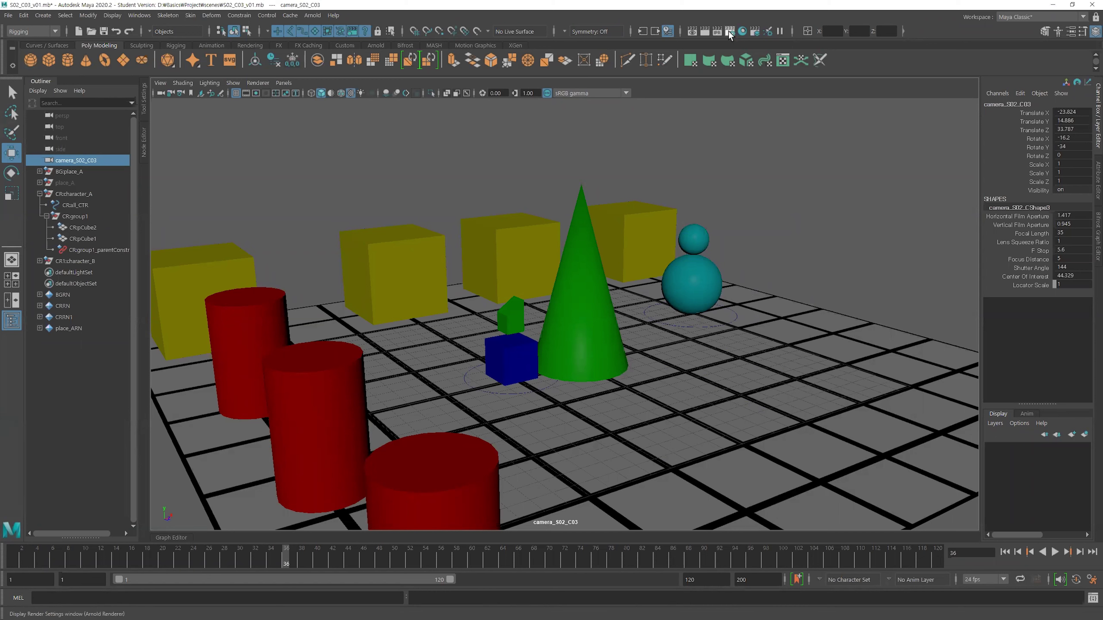
Set the Image Size preset to HD_1080 (1920x1080) and turn on the Resolution Gate.
click(730, 34)
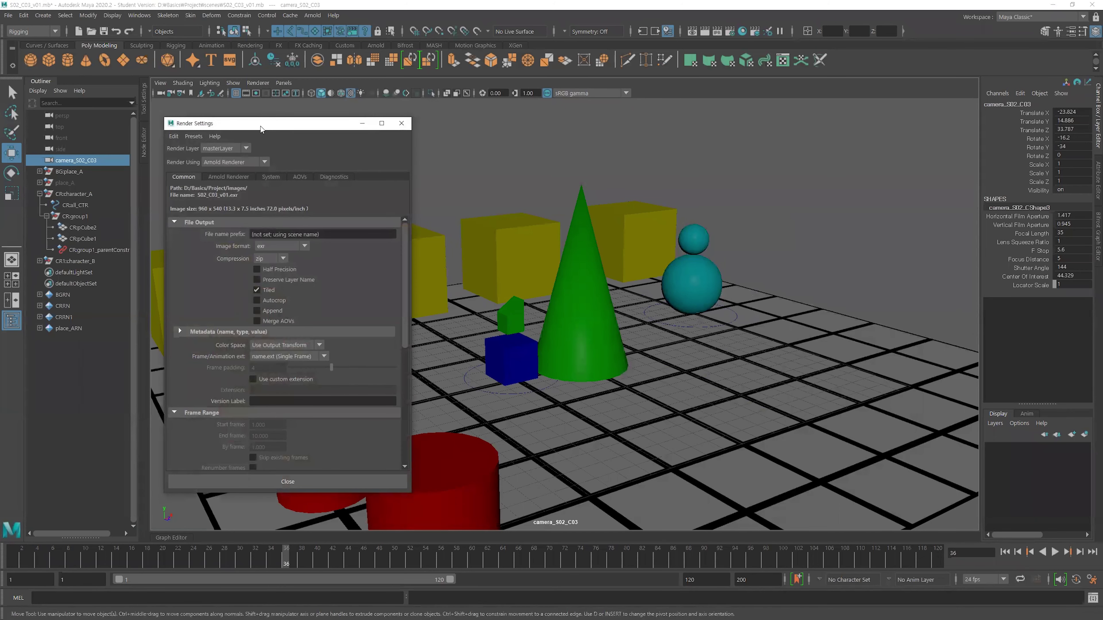
drag(261, 128, 817, 117)
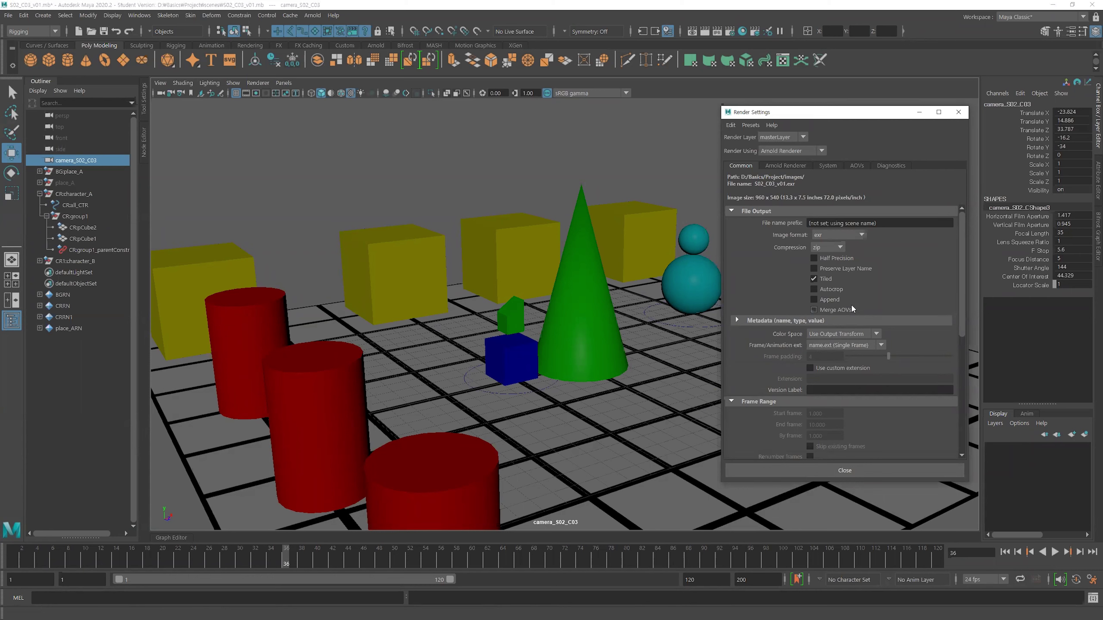
scroll(889, 263, down, 2)
scroll(890, 263, down, 3)
scroll(890, 263, down, 2)
scroll(891, 265, down, 2)
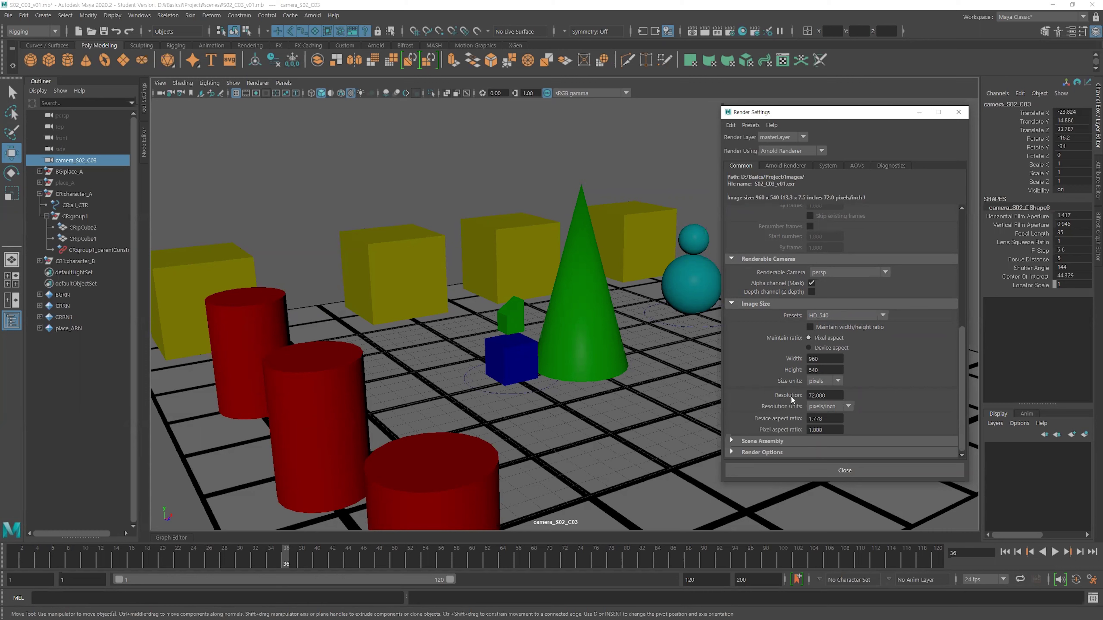
click(837, 316)
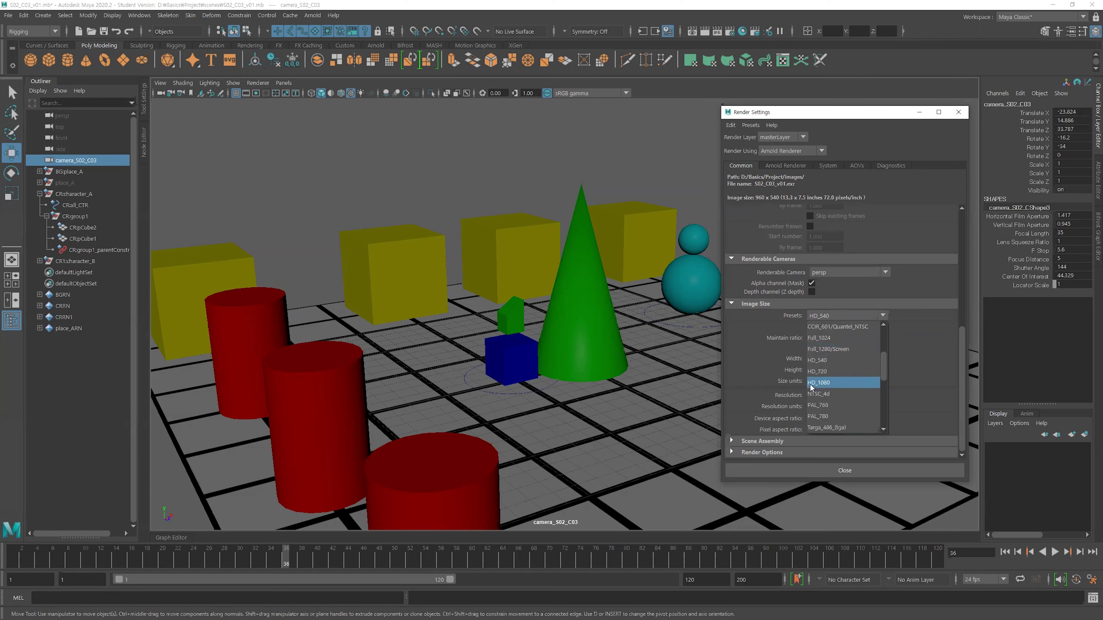
click(830, 386)
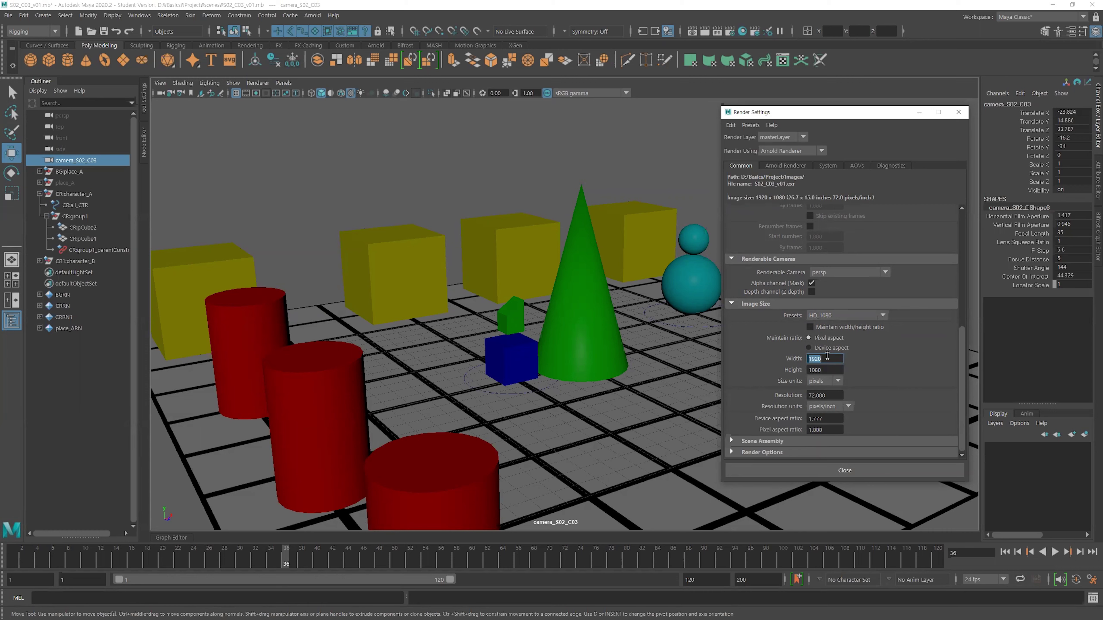
click(829, 370)
double_click(827, 358)
double_click(830, 370)
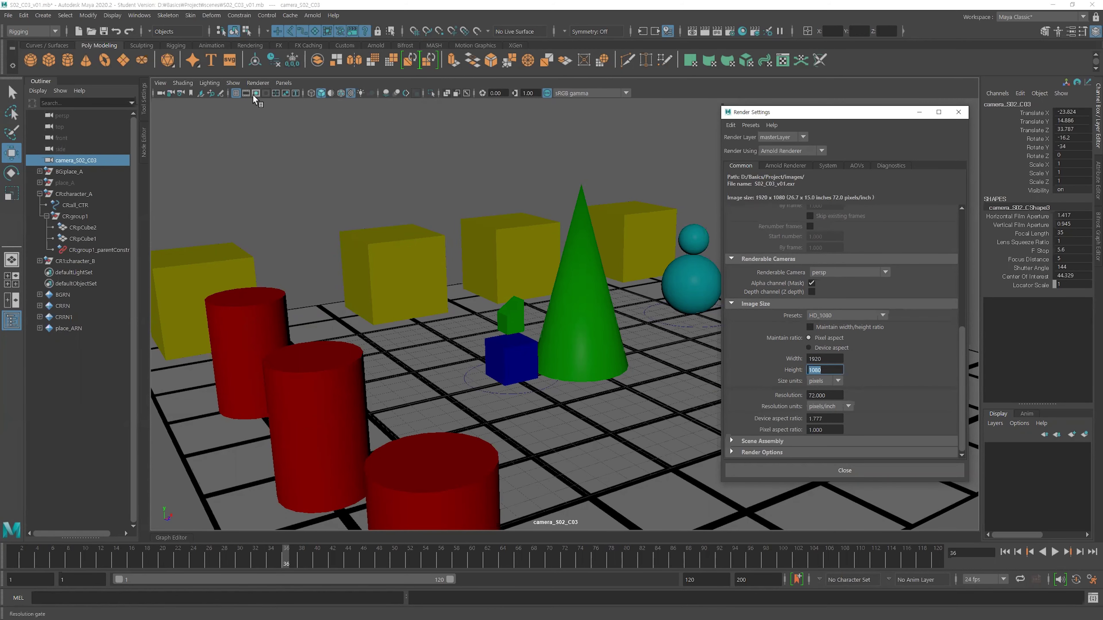
click(254, 94)
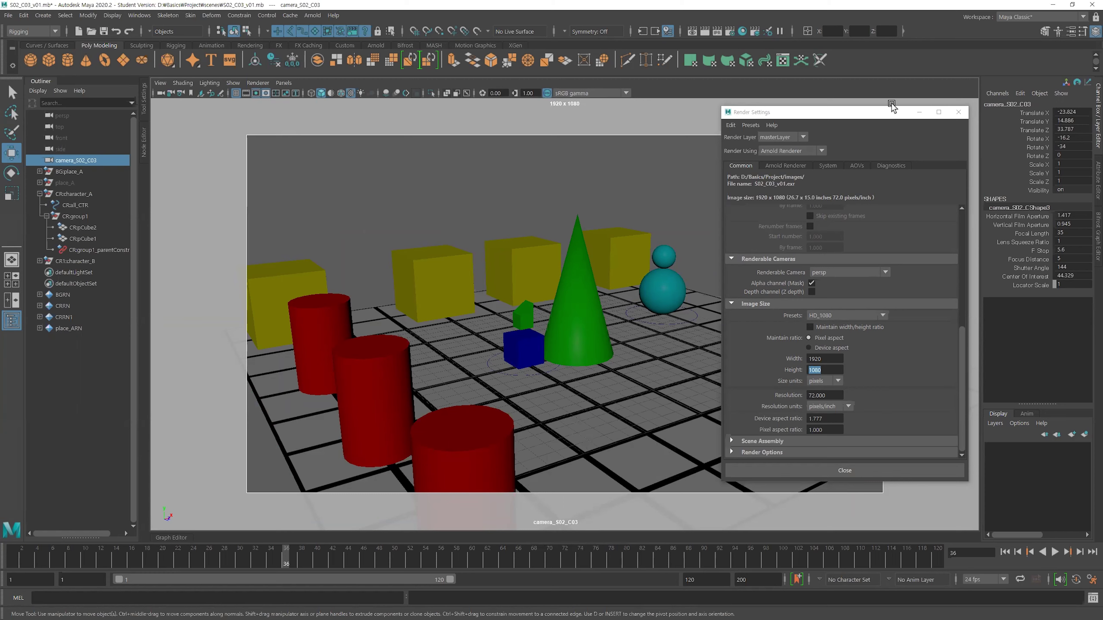
click(957, 112)
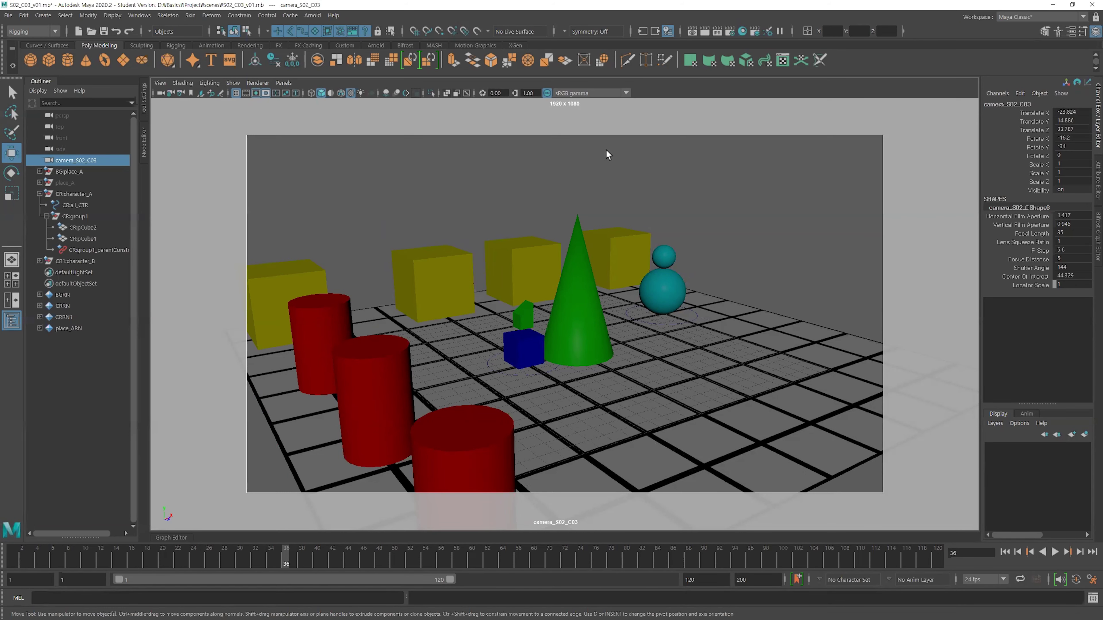
Toggle the resolution gate and tumble the shot camera to a low frontal angle.
click(255, 95)
click(255, 95)
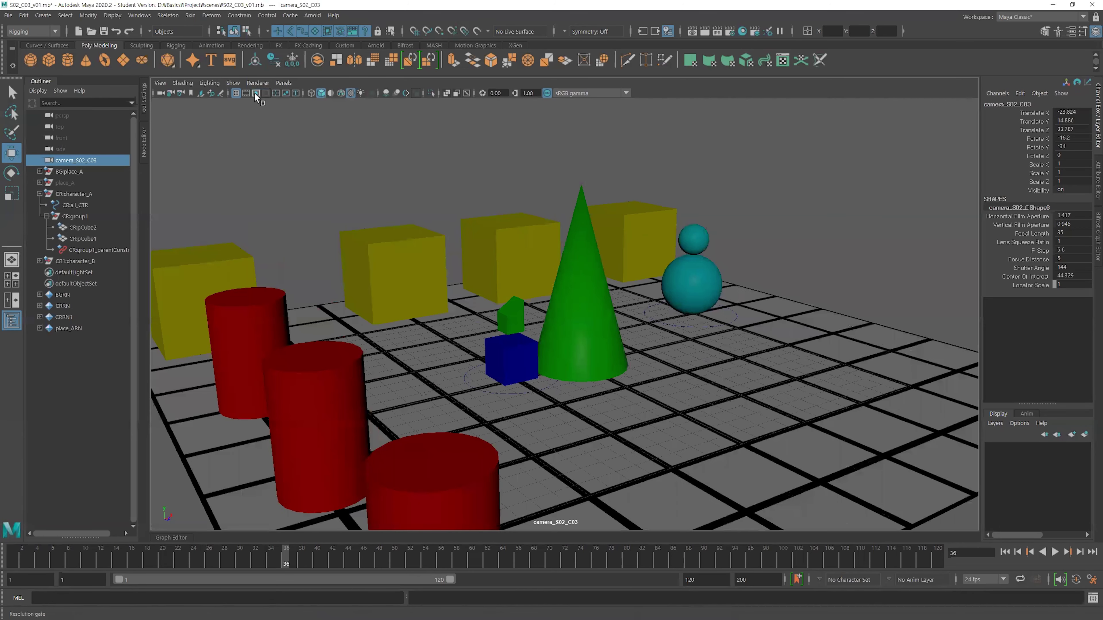
click(256, 94)
click(255, 93)
mouse_move(669, 304)
alt+mouse_down()
mouse_move(668, 294)
mouse_move(700, 314)
alt+mouse_up()
mouse_move(886, 234)
alt+mouse_down()
mouse_move(731, 377)
mouse_move(634, 355)
mouse_move(647, 356)
mouse_move(560, 358)
mouse_move(607, 373)
mouse_move(640, 369)
mouse_move(564, 347)
alt+mouse_up()
mouse_move(564, 347)
alt+right_down()
mouse_move(488, 330)
mouse_move(600, 345)
alt+right_up()
mouse_move(600, 345)
alt+mouse_down()
mouse_move(575, 316)
mouse_move(468, 398)
alt+mouse_up()
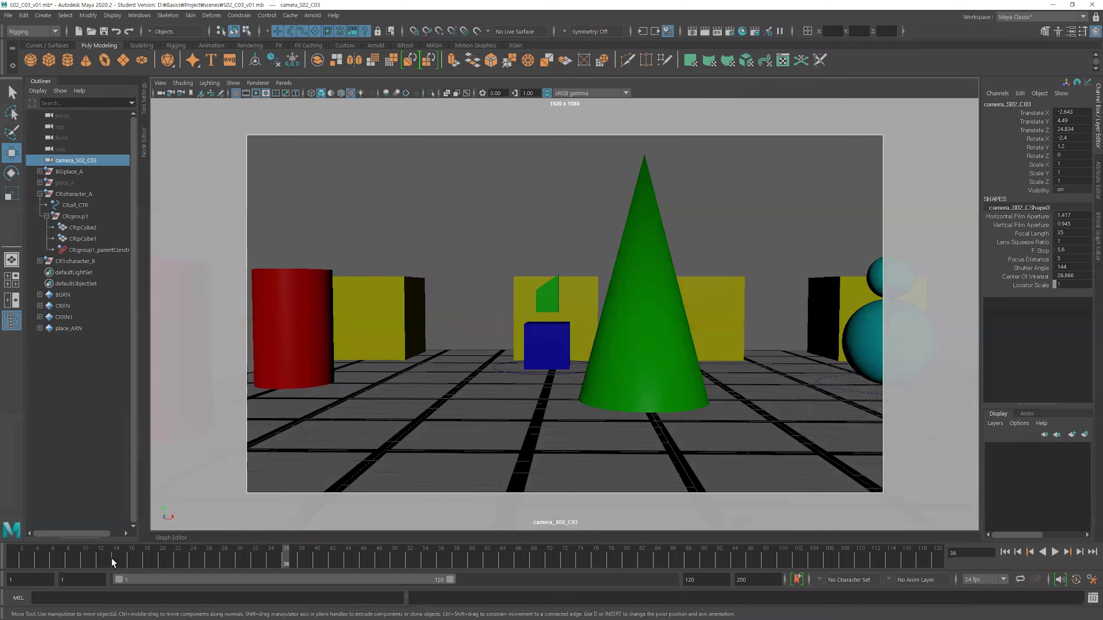
At frame 1, frame the shot from the opposite side and key all camera channels.
drag(111, 558, 14, 558)
alt+drag(460, 382, 601, 391)
mouse_move(602, 391)
alt+middle_down()
mouse_move(656, 447)
mouse_move(648, 428)
alt+middle_up()
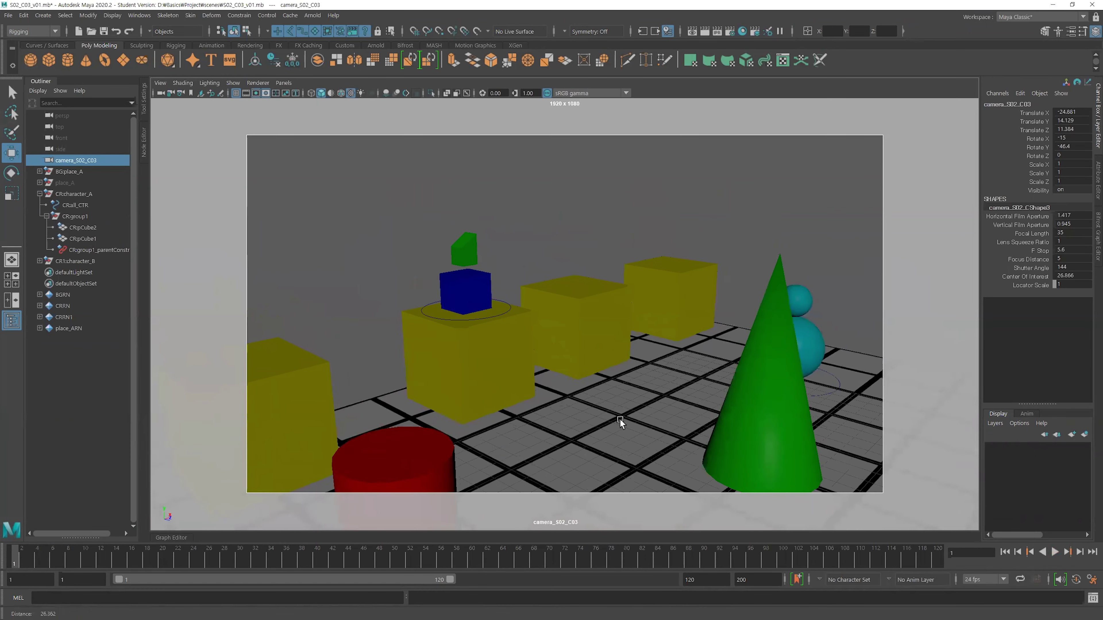
alt+right_drag(619, 418, 642, 413)
alt+middle_drag(641, 413, 629, 407)
mouse_move(826, 354)
alt+mouse_down()
mouse_move(659, 353)
mouse_move(590, 365)
mouse_move(680, 328)
alt+mouse_up()
mouse_move(679, 327)
alt+right_down()
mouse_move(691, 316)
mouse_move(682, 312)
alt+right_up()
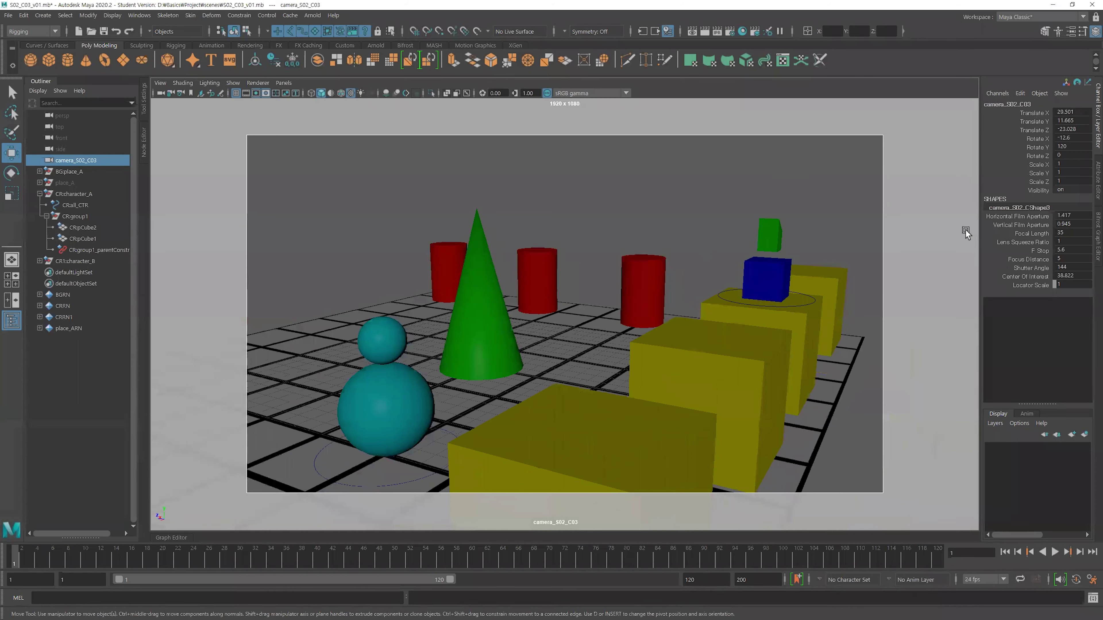
middle_drag(64, 167, 1092, 148)
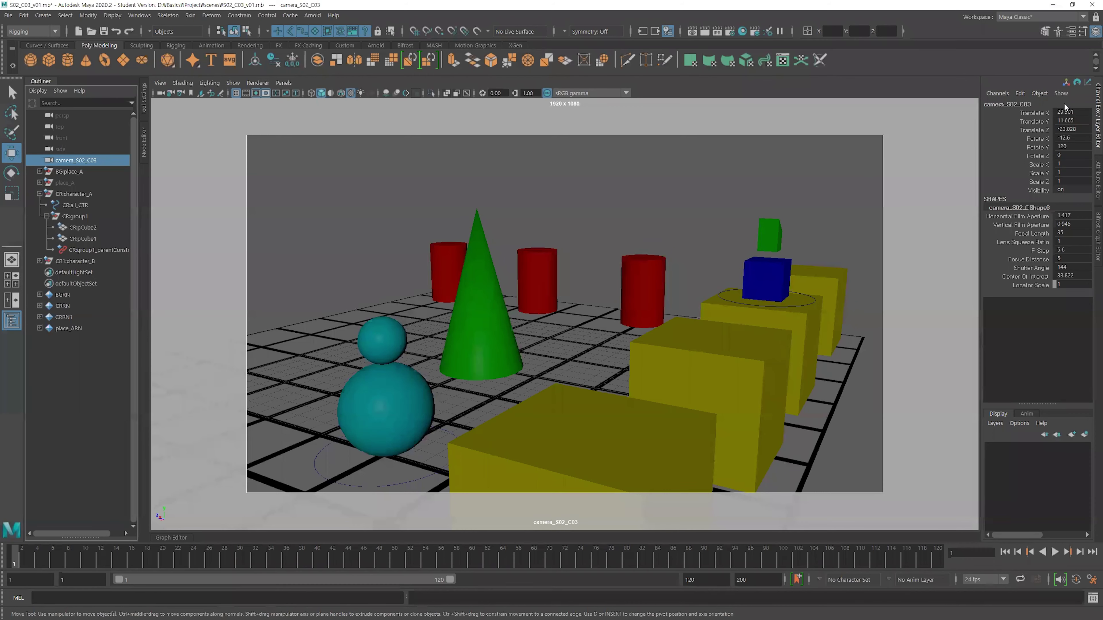
key(s)
Scrub to frame 30 and orbit the camera to a new framing.
middle_drag(1017, 224, 959, 173)
drag(103, 559, 169, 561)
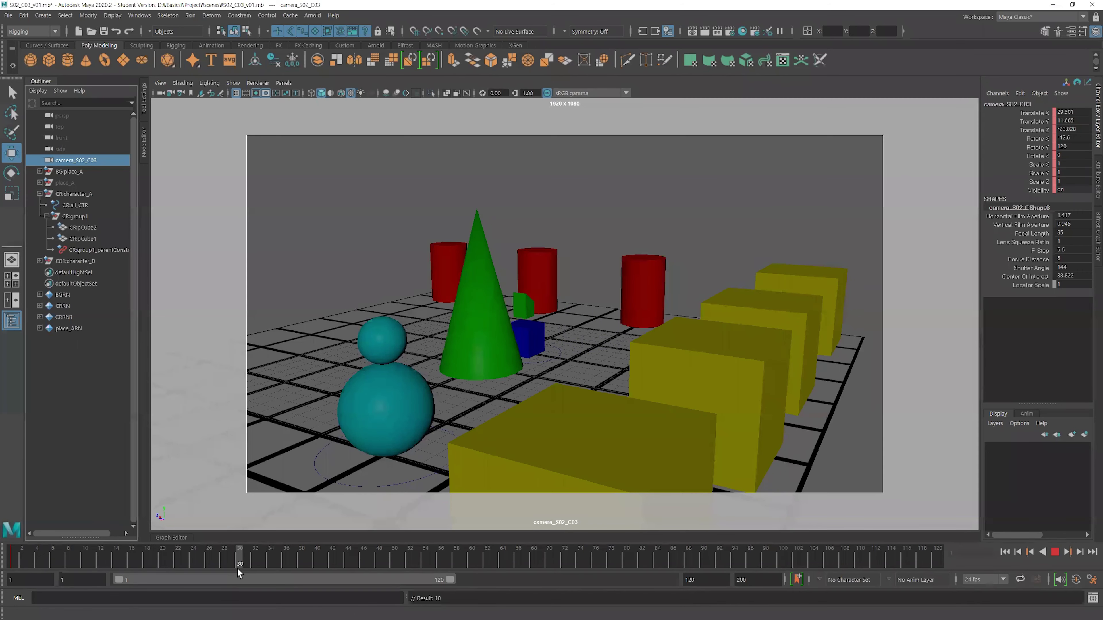
drag(238, 573, 238, 572)
mouse_move(543, 375)
alt+mouse_down()
mouse_move(720, 367)
mouse_move(648, 358)
mouse_move(660, 355)
mouse_move(656, 363)
alt+mouse_up()
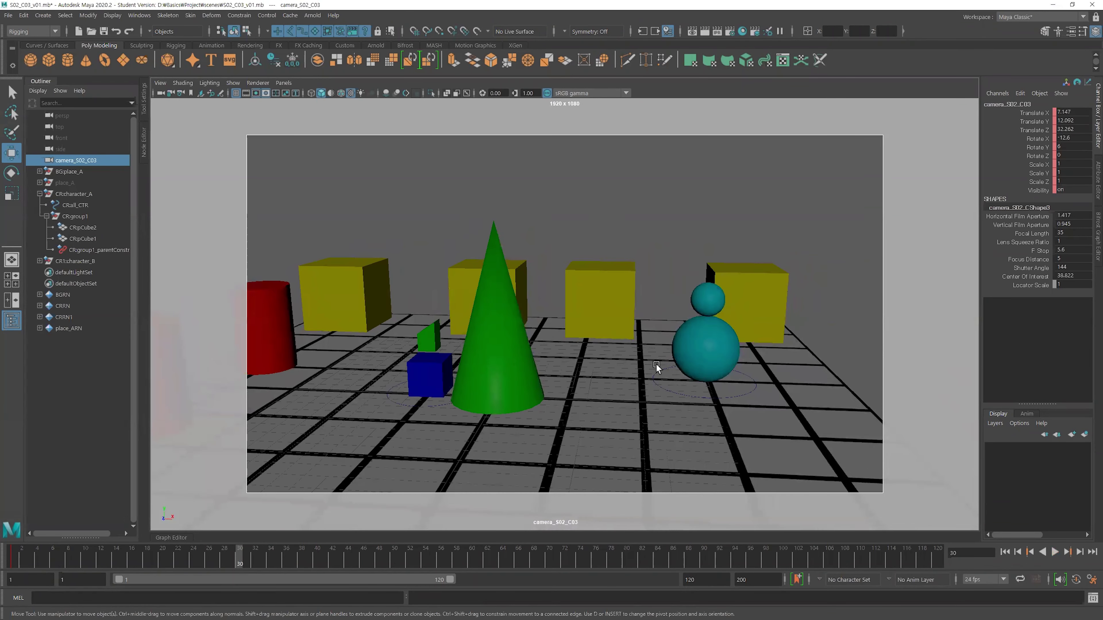
mouse_move(240, 560)
mouse_down()
mouse_move(30, 565)
mouse_move(250, 572)
mouse_up()
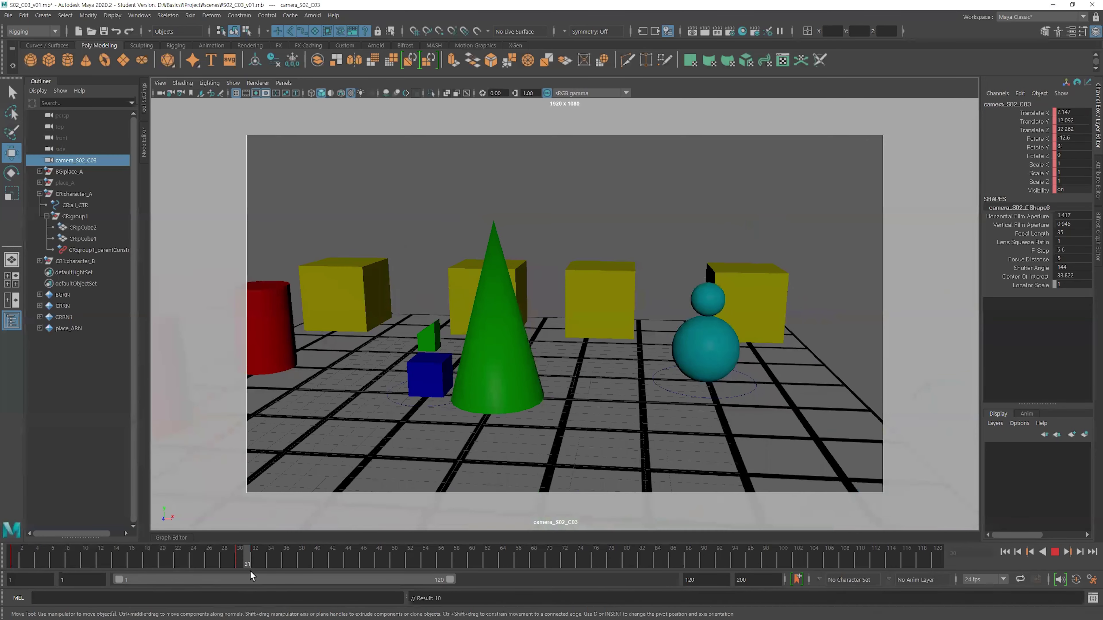
Set the playback end frame to 45 and scrub through the camera move.
double_click(715, 579)
text(45)
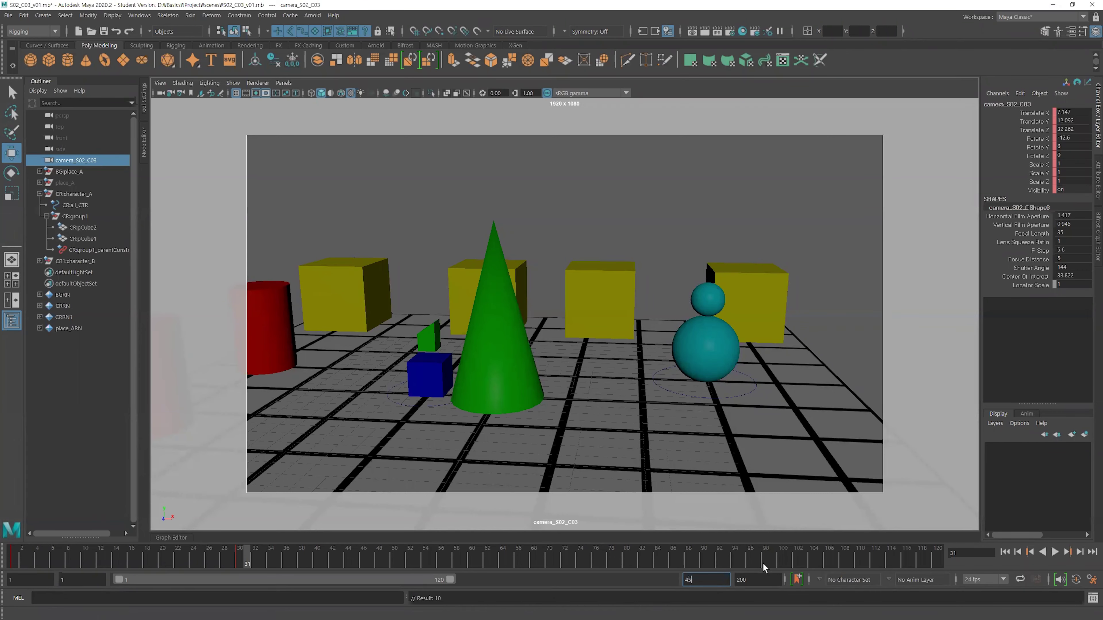
key(Return)
mouse_move(96, 557)
mouse_down()
mouse_move(840, 564)
mouse_move(827, 564)
mouse_up()
click(726, 556)
mouse_move(726, 556)
mouse_down()
mouse_move(216, 556)
mouse_move(407, 569)
mouse_up()
Pull the camera back to show the whole scene and play the move from frame 1.
scroll(596, 387, down, 5)
mouse_move(603, 398)
alt+mouse_down()
mouse_move(618, 389)
mouse_move(585, 339)
mouse_move(602, 355)
mouse_move(622, 348)
mouse_move(579, 373)
mouse_move(621, 364)
alt+mouse_up()
scroll(579, 373, up, 2)
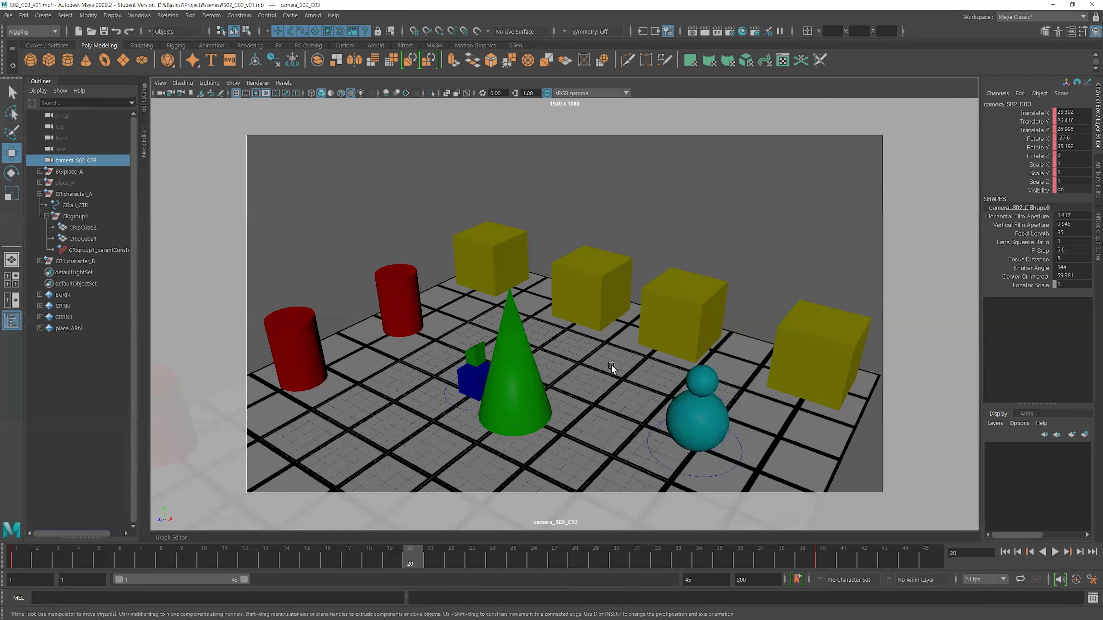
mouse_move(442, 561)
mouse_down()
mouse_move(26, 561)
mouse_move(826, 566)
mouse_move(15, 561)
mouse_up()
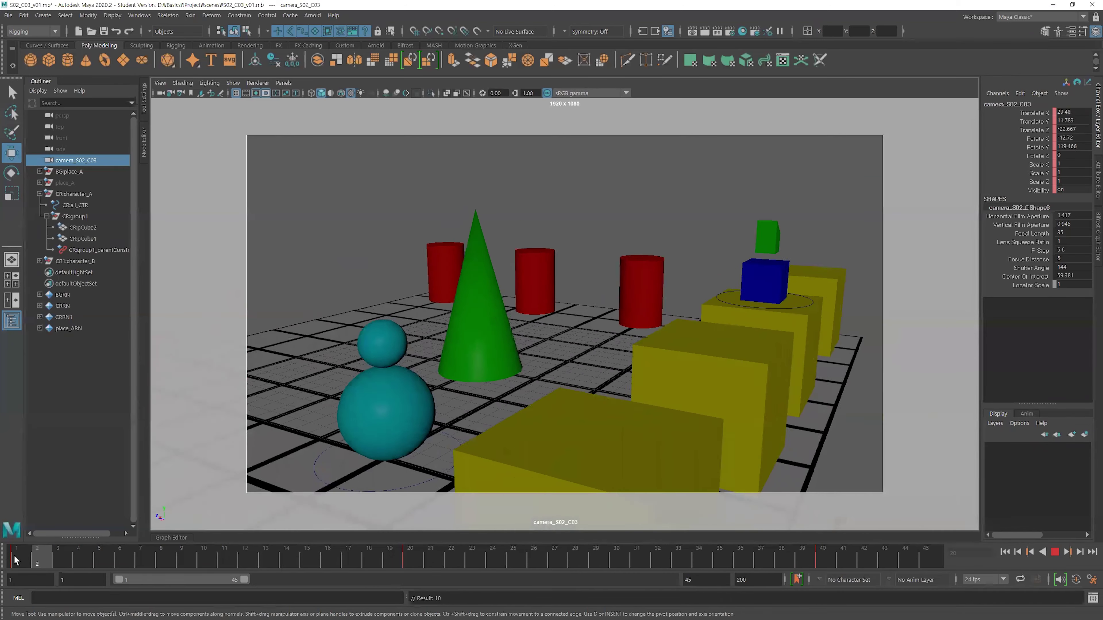
click(1057, 555)
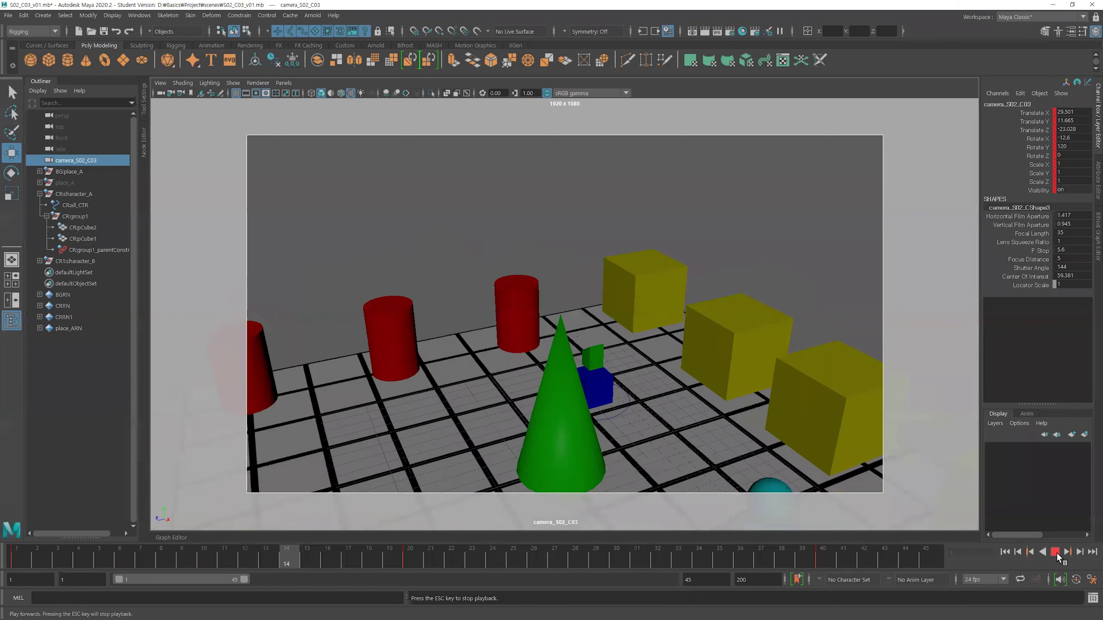
click(1057, 553)
Extend the playback end frame to 90 and play the camera move.
click(702, 580)
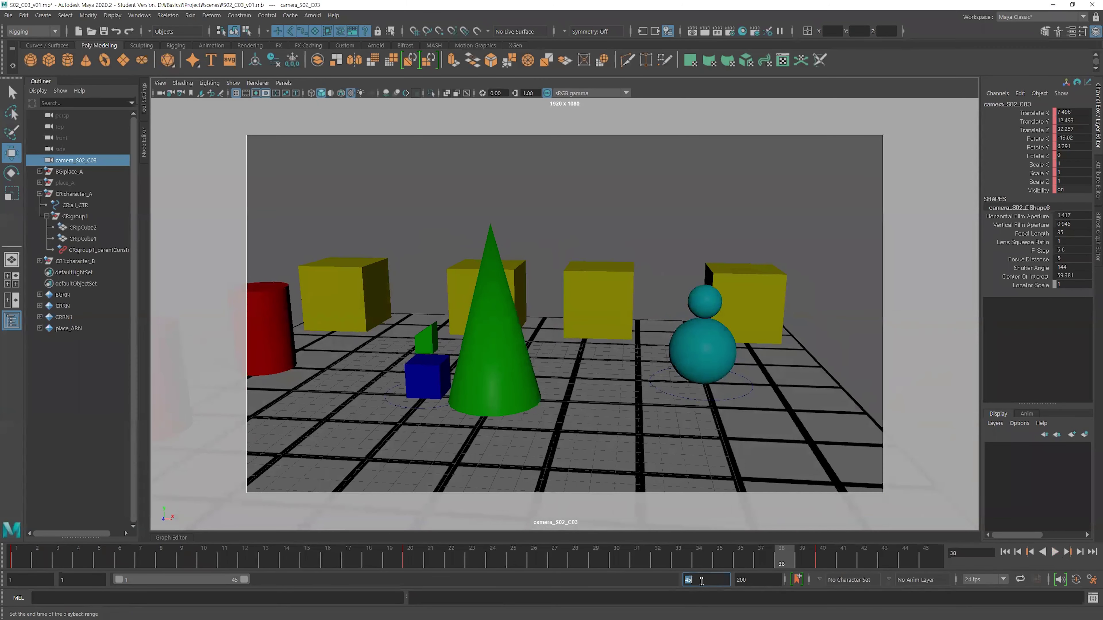
text(90)
key(Return)
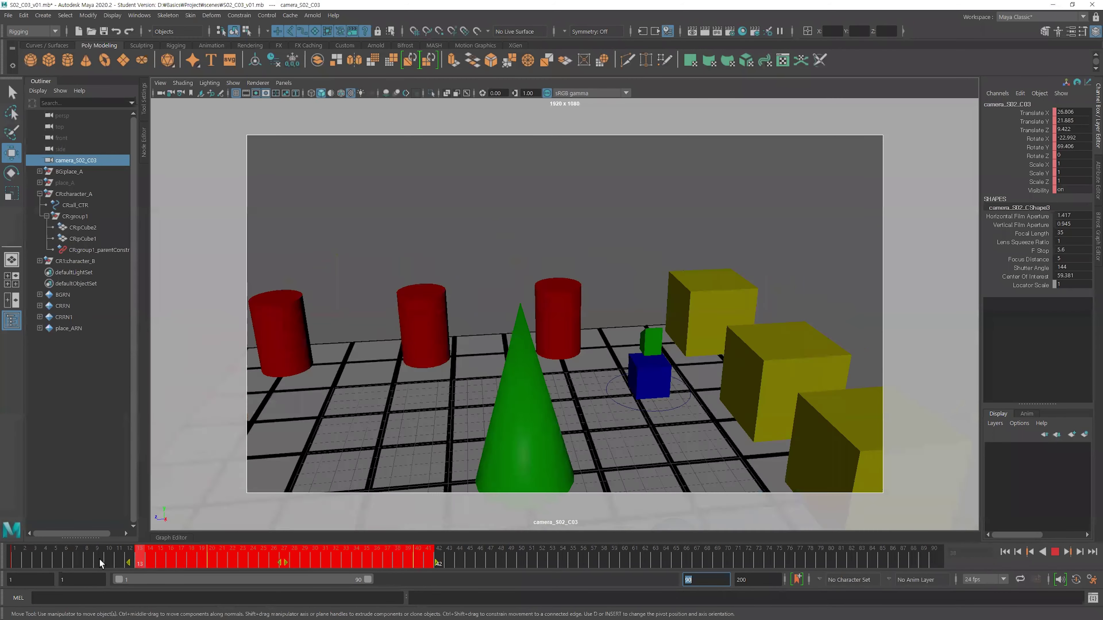
shift+drag(425, 558, 14, 558)
shift+drag(437, 564, 937, 569)
click(718, 561)
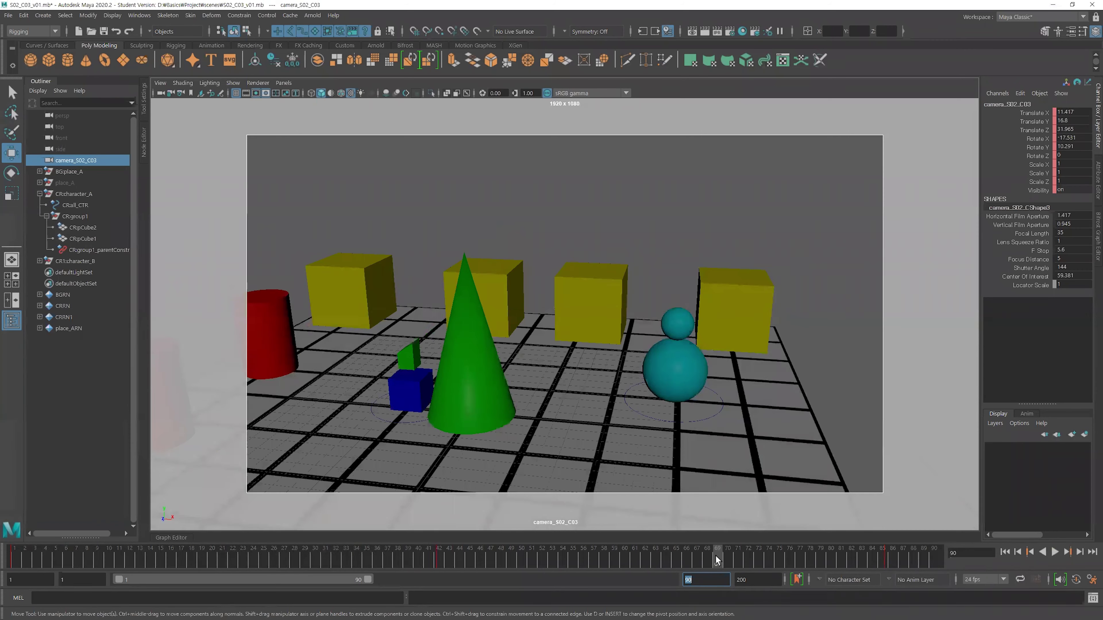
click(1006, 552)
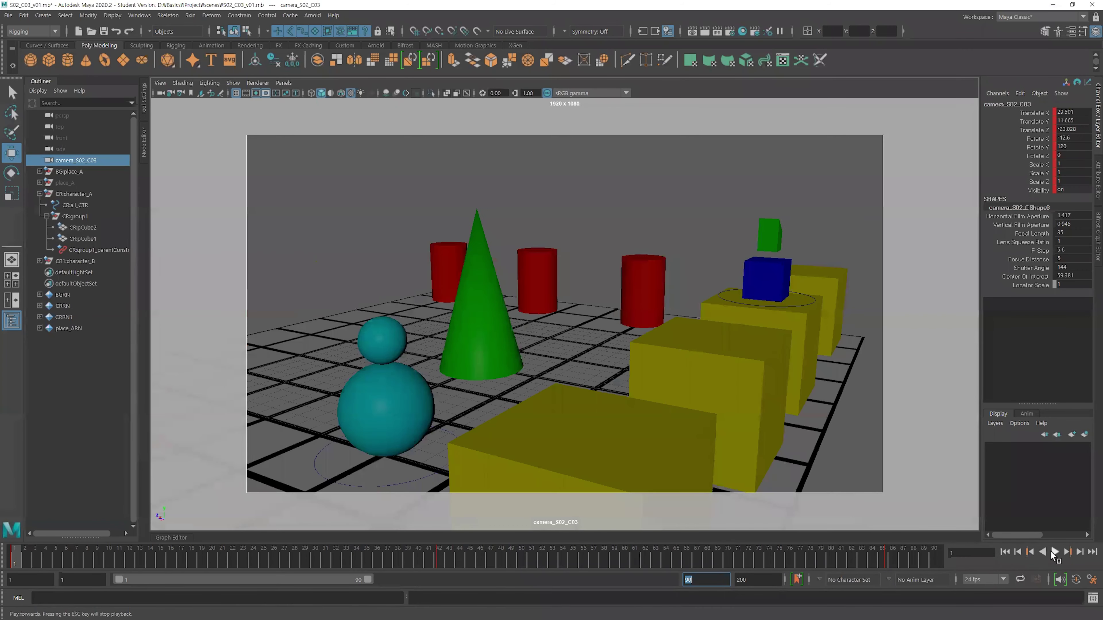
click(1055, 552)
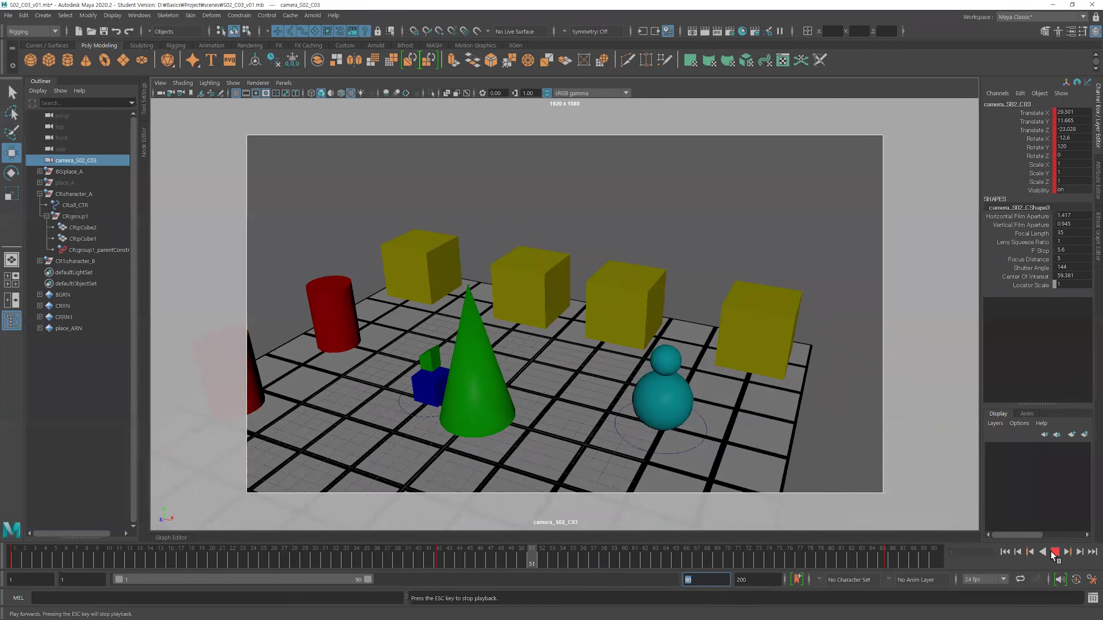
click(1054, 552)
Review the full 90-frame camera move and hide NURBS curves in the camera view.
mouse_move(738, 558)
mouse_down()
mouse_move(112, 559)
mouse_move(851, 560)
mouse_up()
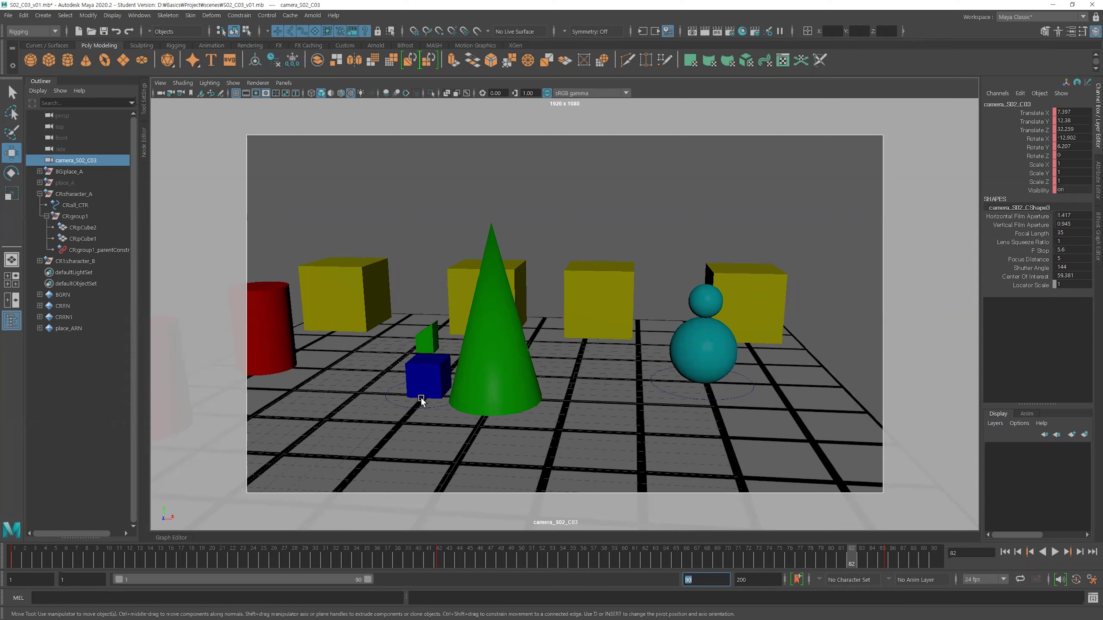
drag(851, 558, 469, 559)
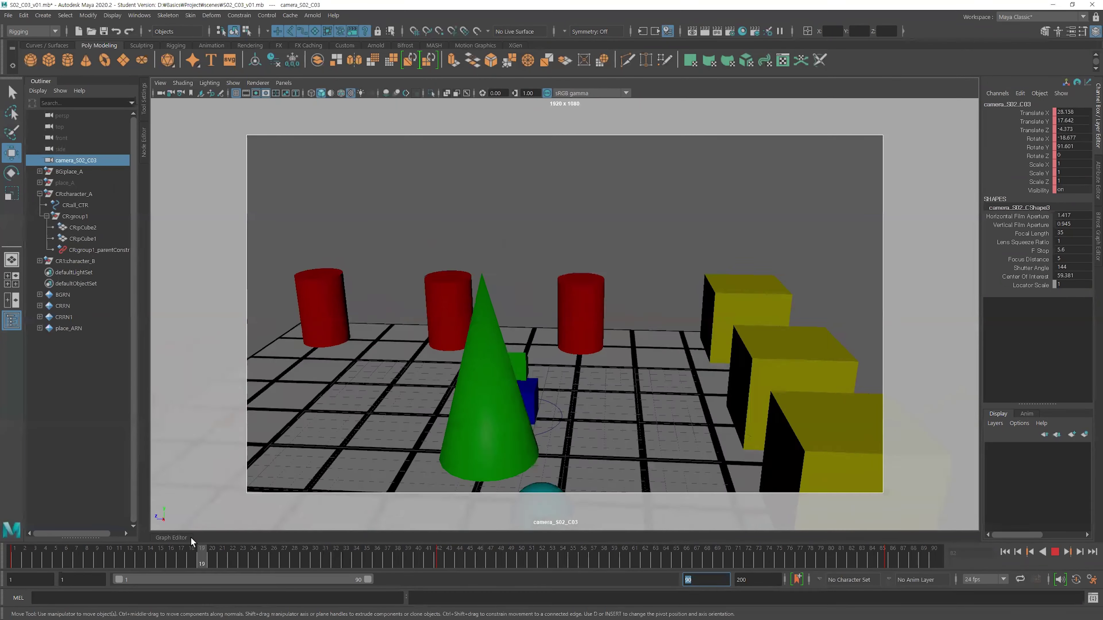
drag(468, 557, 212, 539)
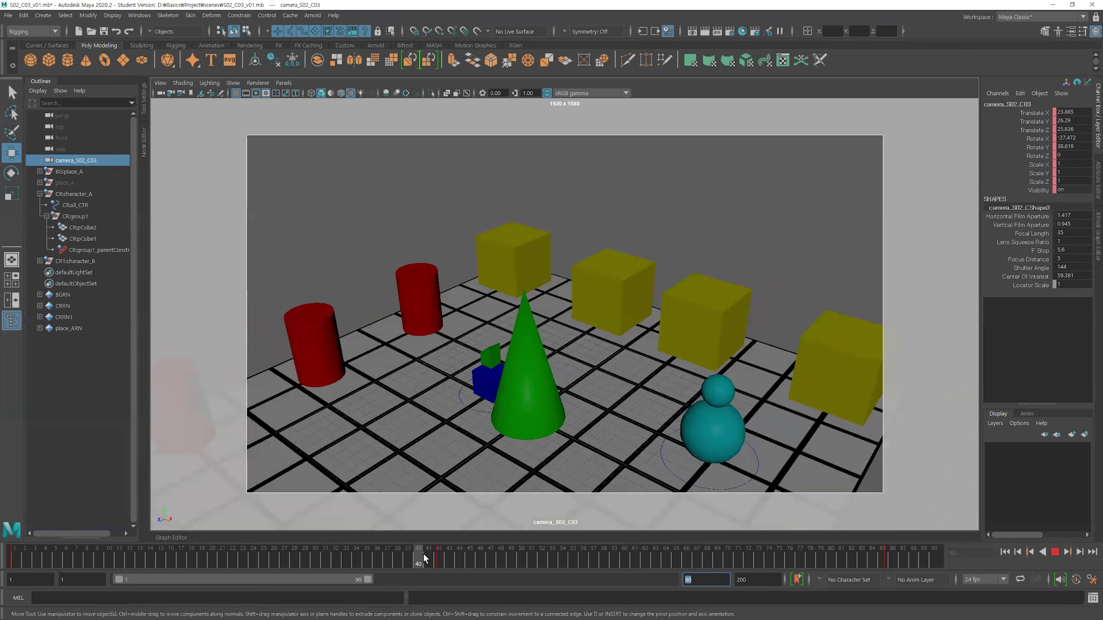
mouse_move(664, 564)
mouse_down()
mouse_move(84, 552)
mouse_move(776, 545)
mouse_up()
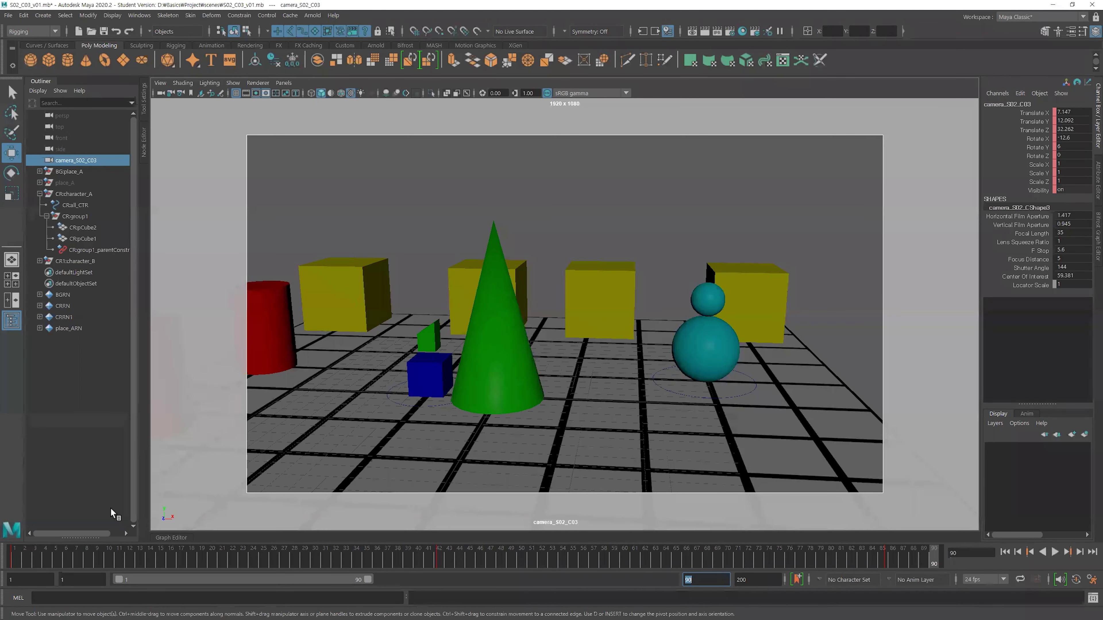
click(447, 216)
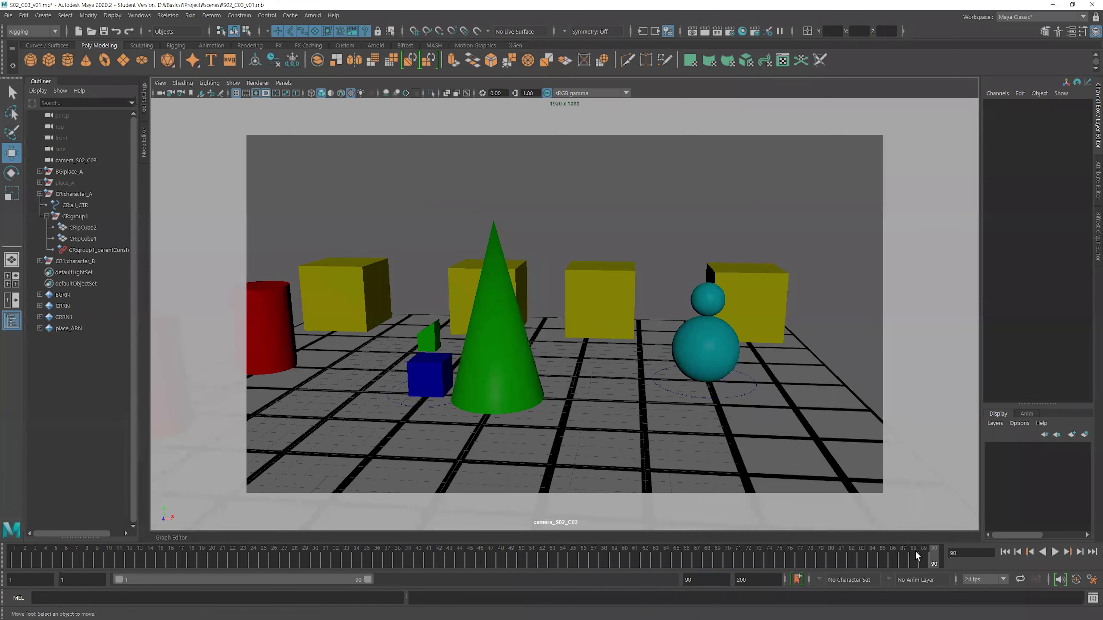
click(1055, 552)
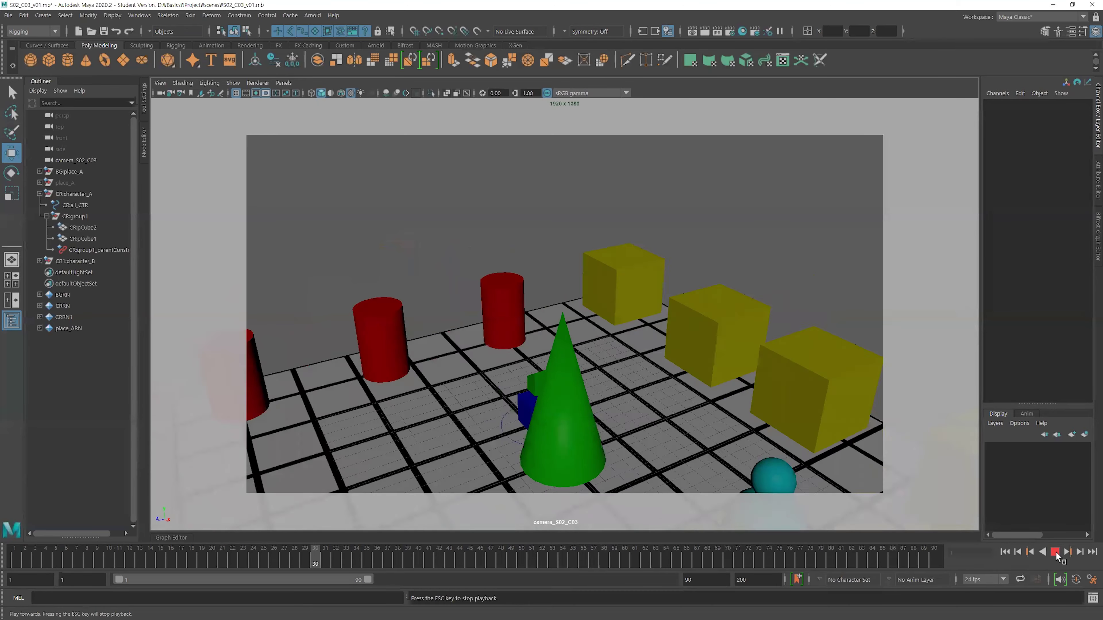
click(1056, 552)
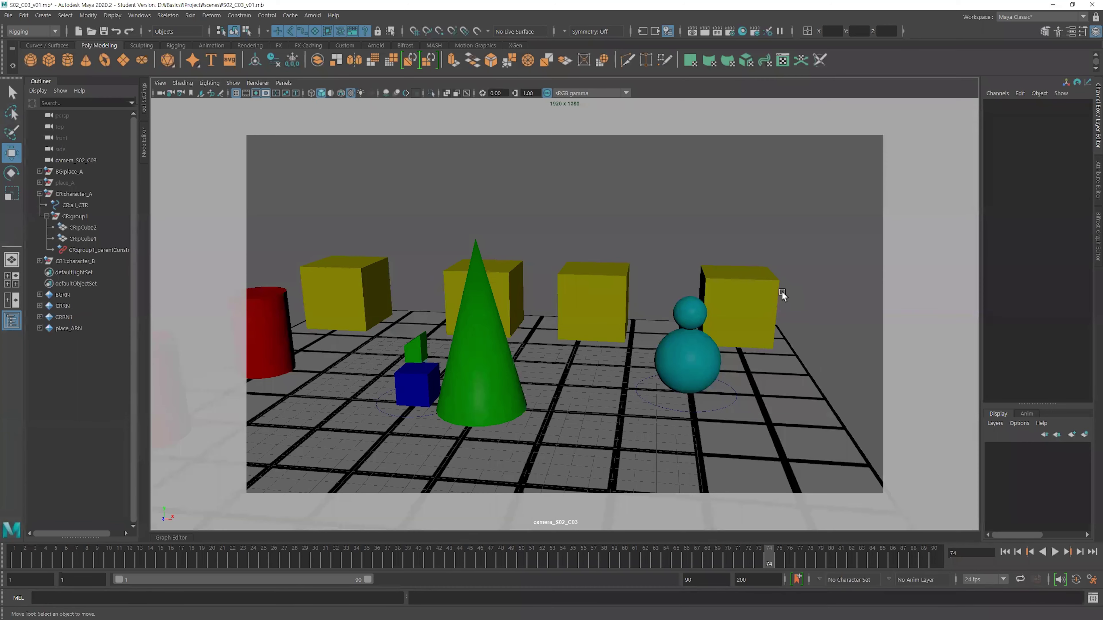
click(718, 562)
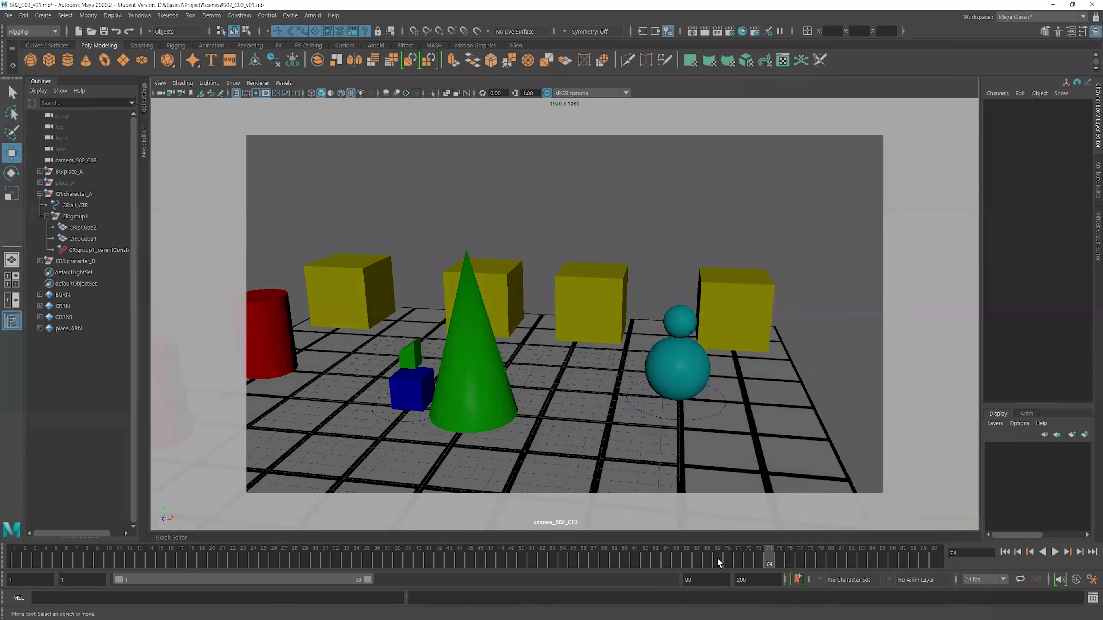
key(alt+v)
key(Escape)
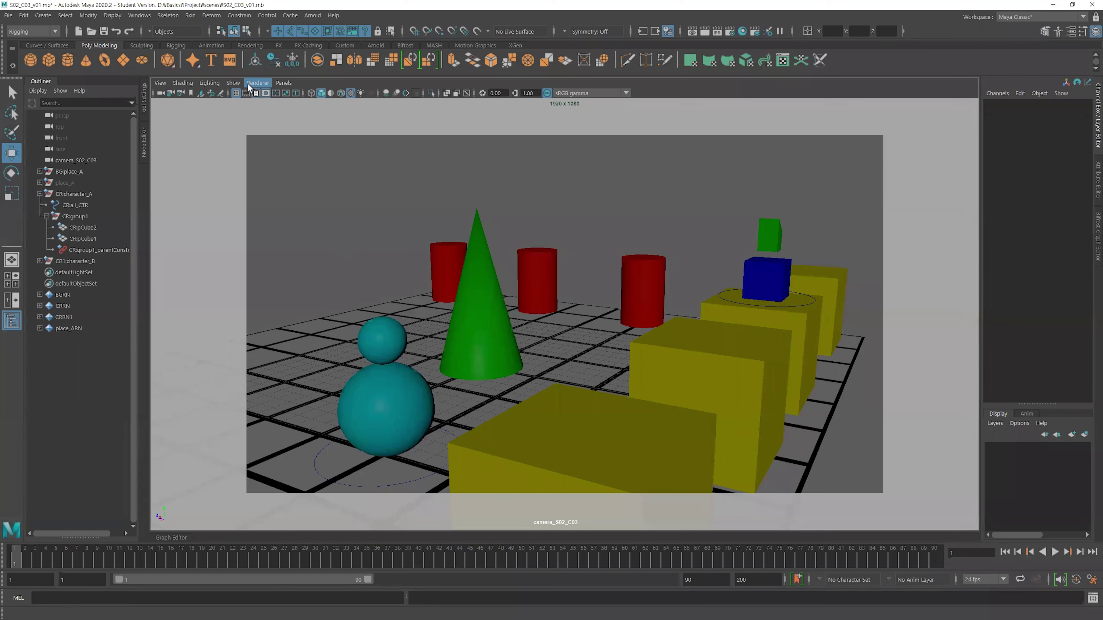
click(233, 82)
click(235, 155)
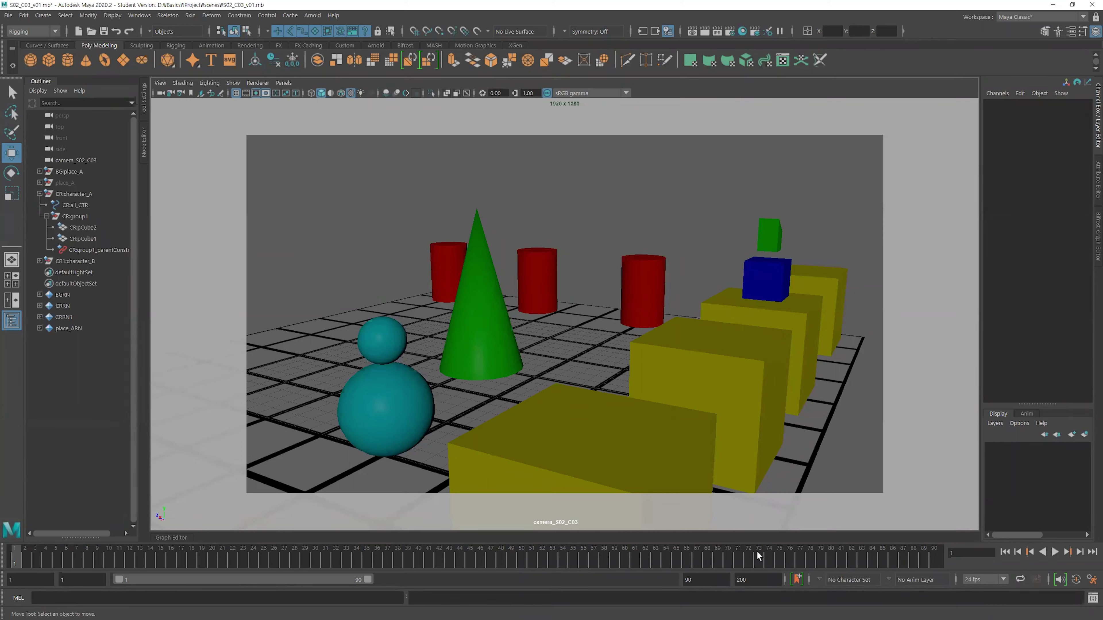
Open the Playblast Options from the timeline and reset them to defaults.
right_click(867, 558)
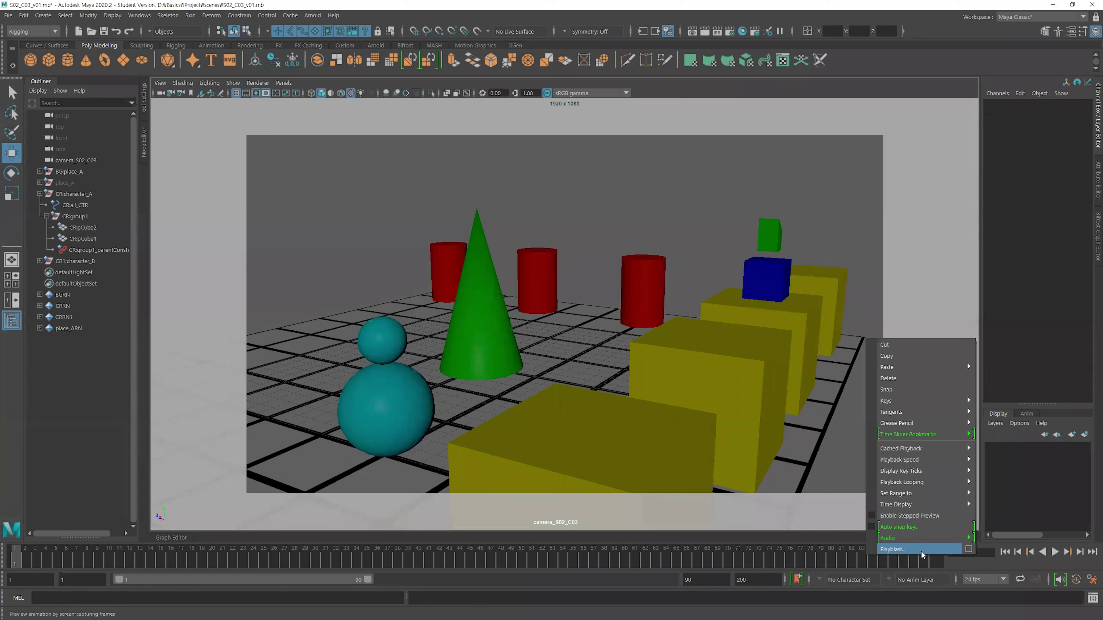
click(141, 17)
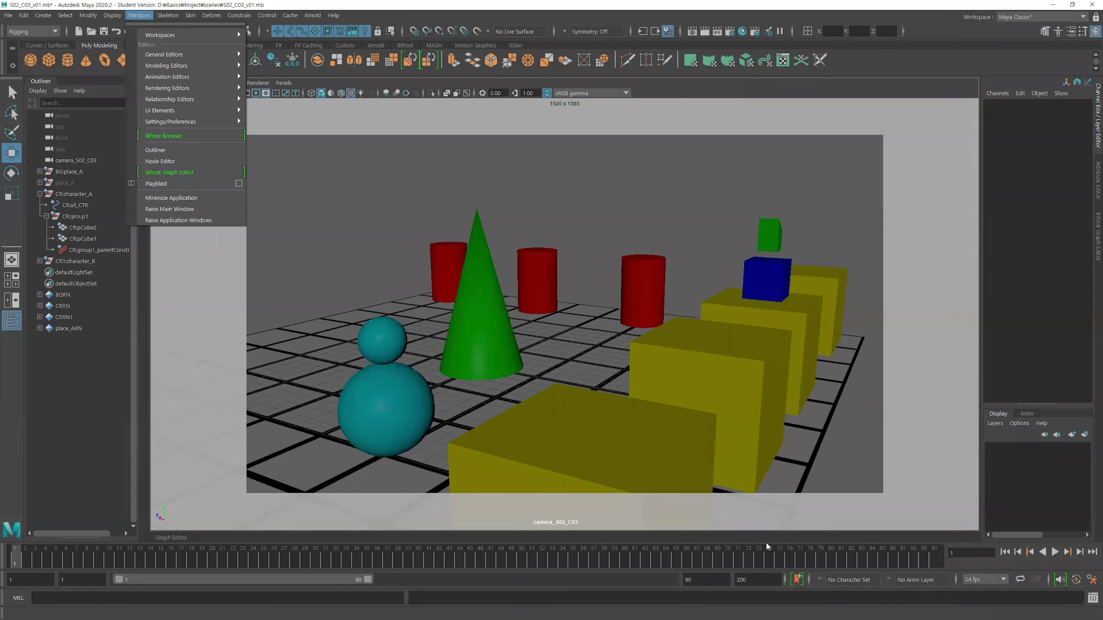
right_click(760, 562)
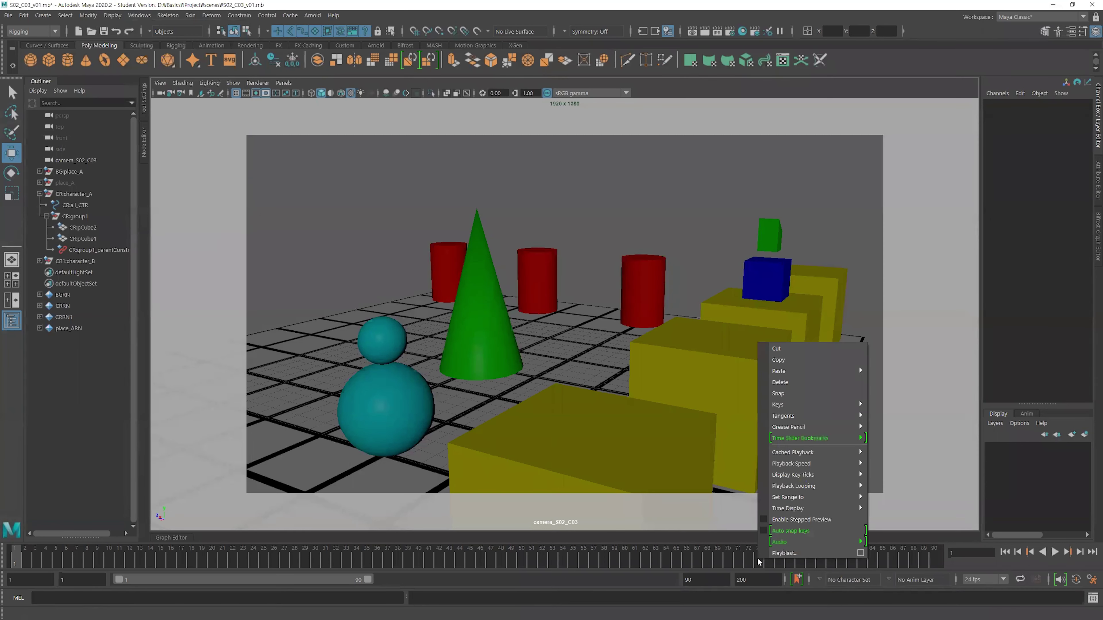
click(860, 554)
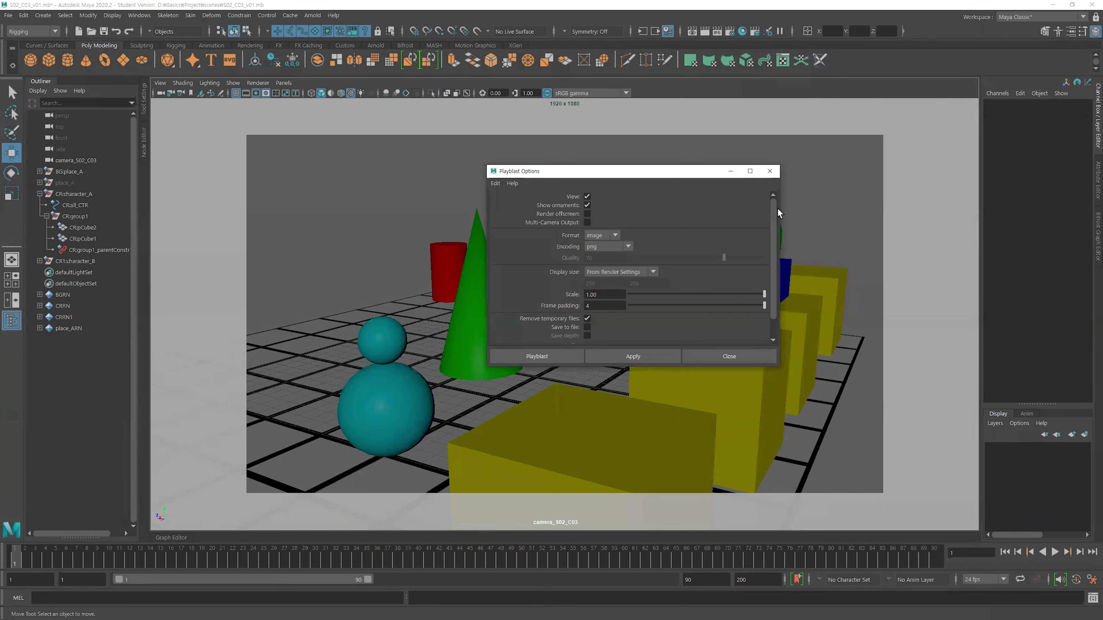
click(494, 183)
click(501, 210)
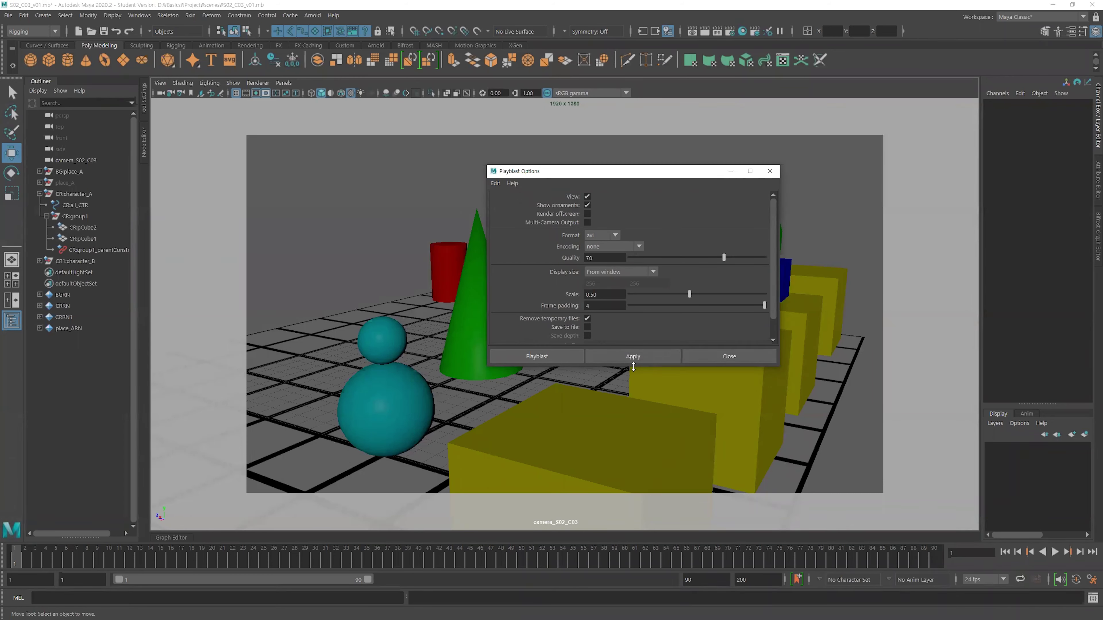
drag(634, 367, 629, 402)
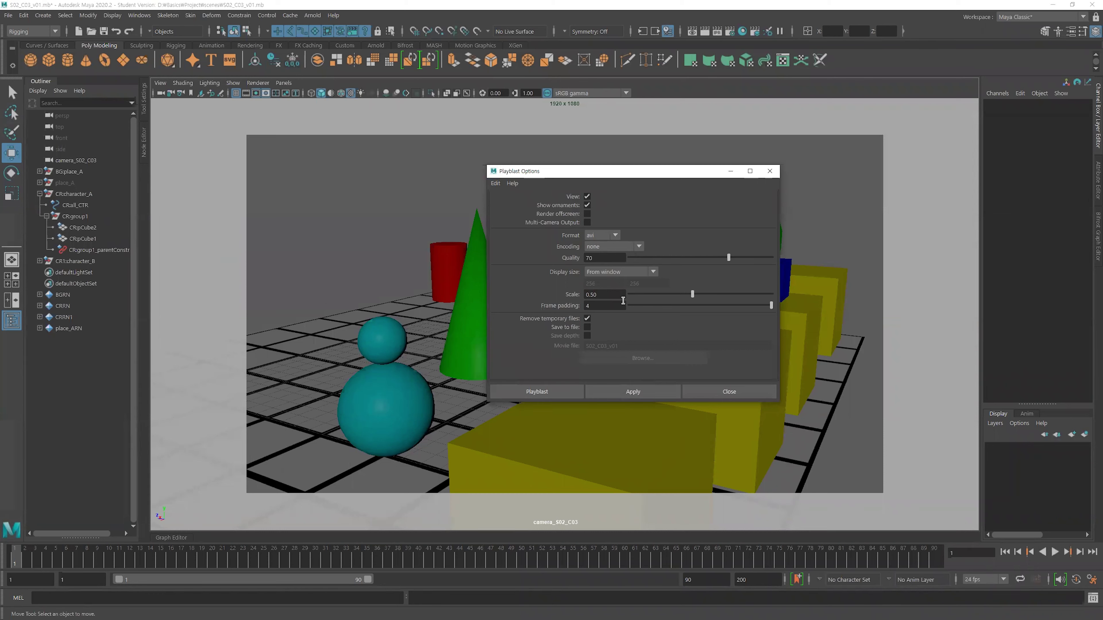
Set the playblast format to image with png encoding, sized from render settings.
click(593, 236)
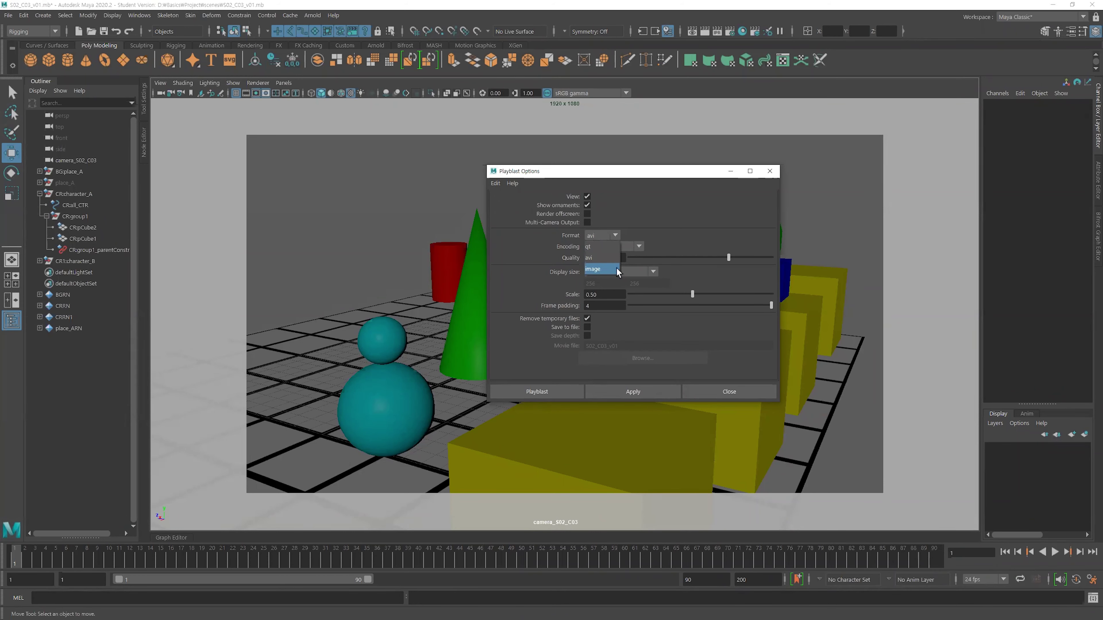
click(617, 271)
click(628, 248)
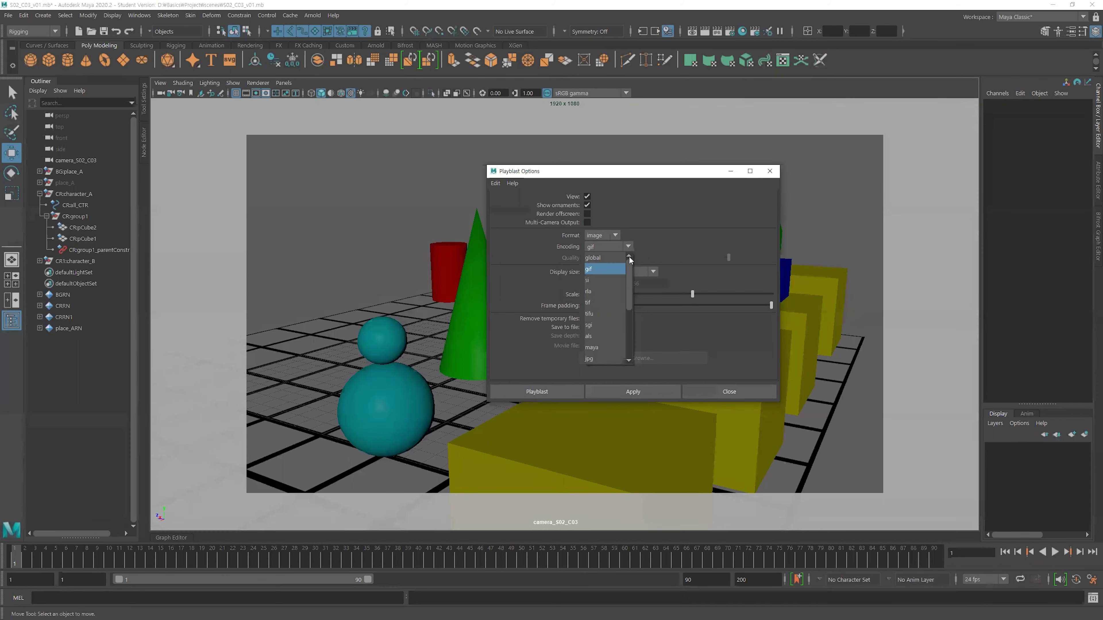
scroll(621, 345, down, 1)
scroll(613, 349, down, 2)
click(606, 336)
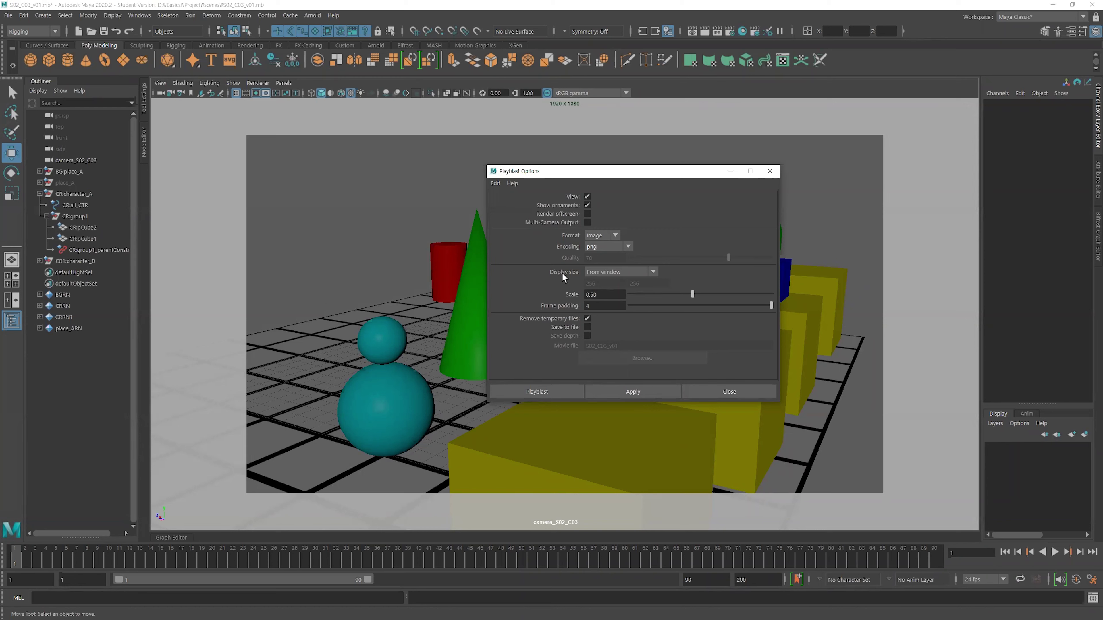
click(617, 275)
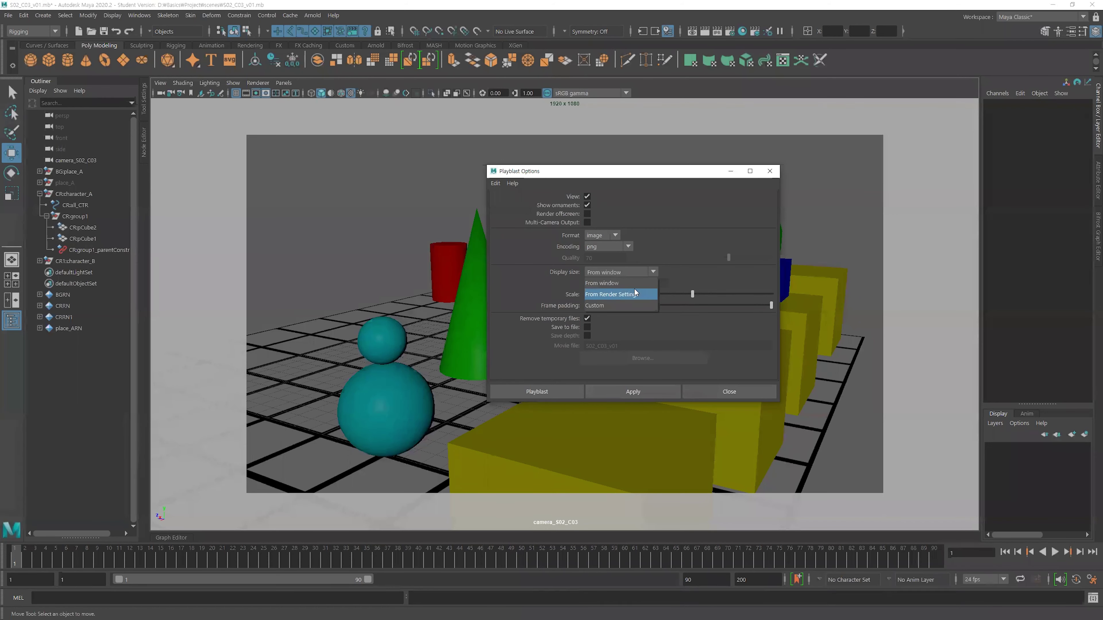
click(627, 299)
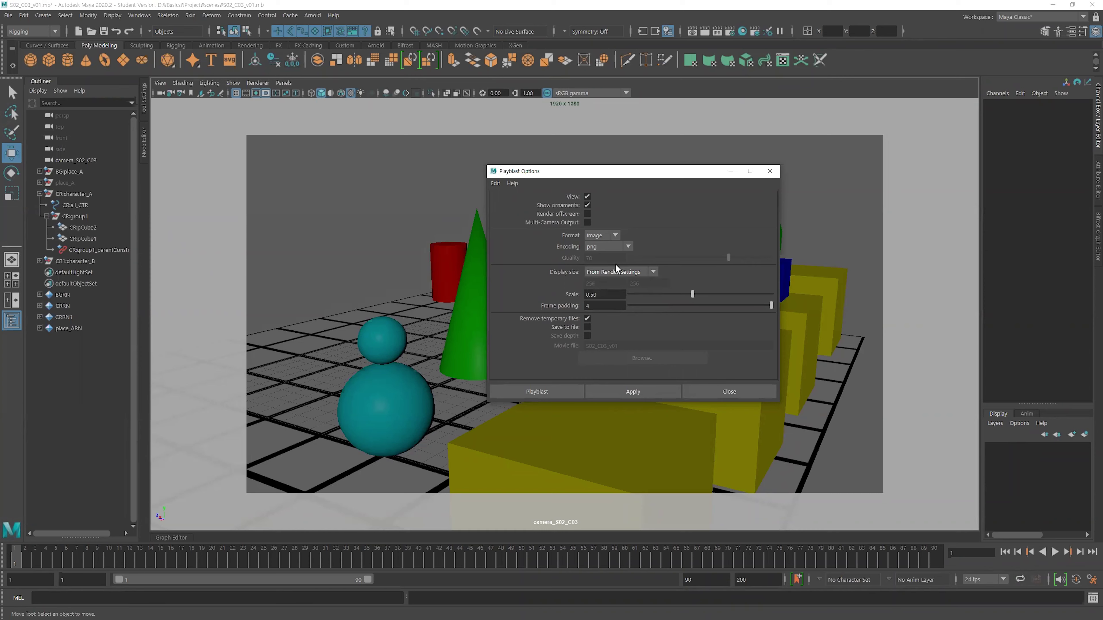
Set the render size to HD_720 (1280x720) and the playblast scale to 1.00.
click(732, 36)
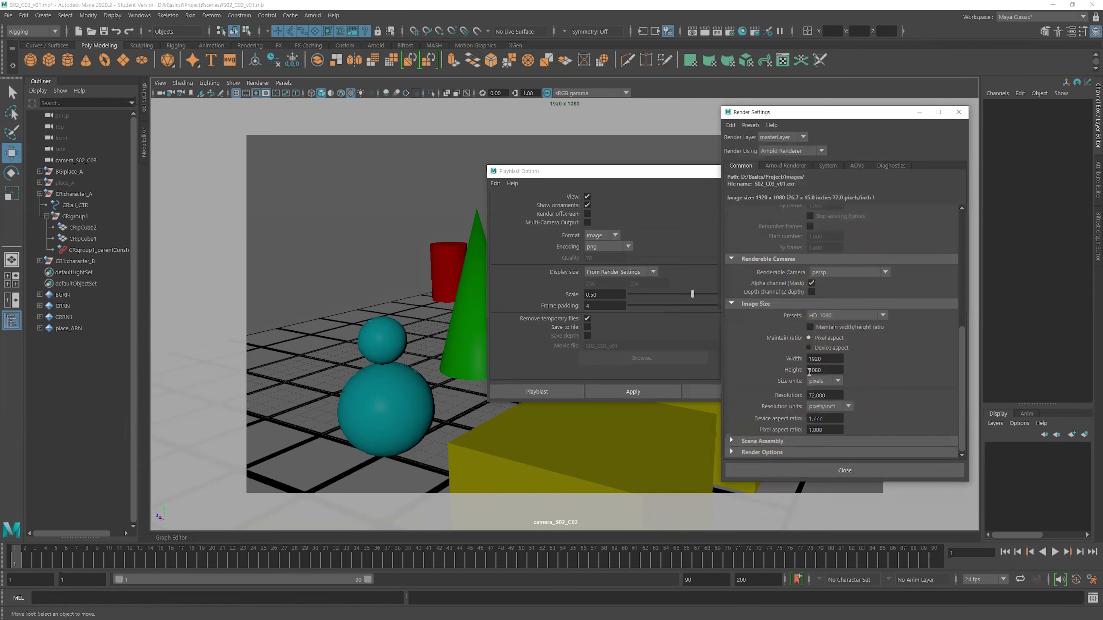
click(831, 320)
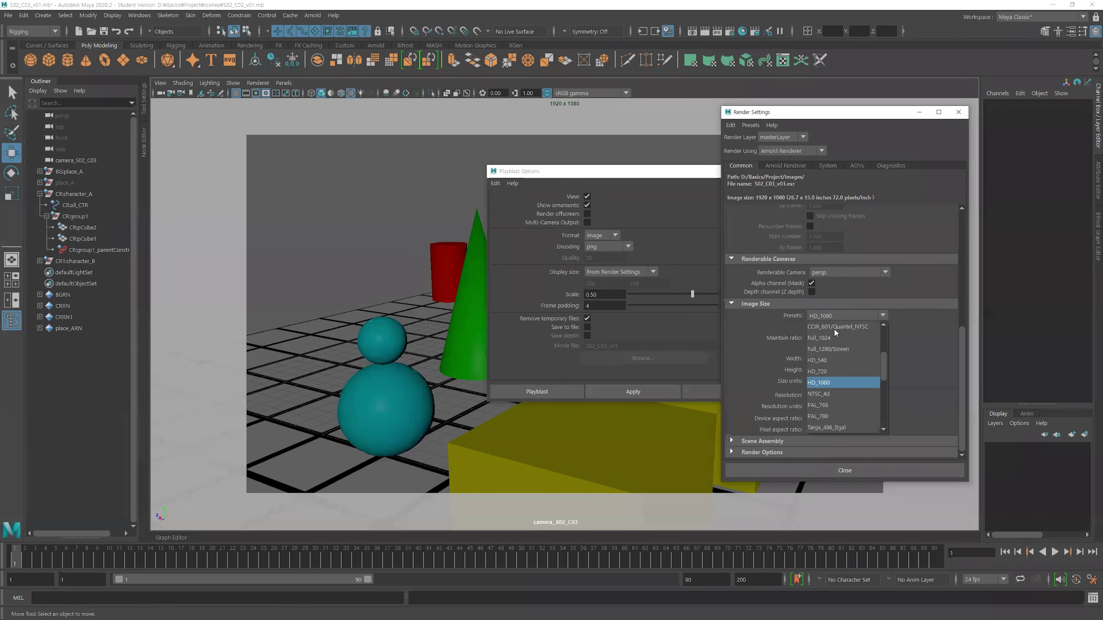
click(825, 375)
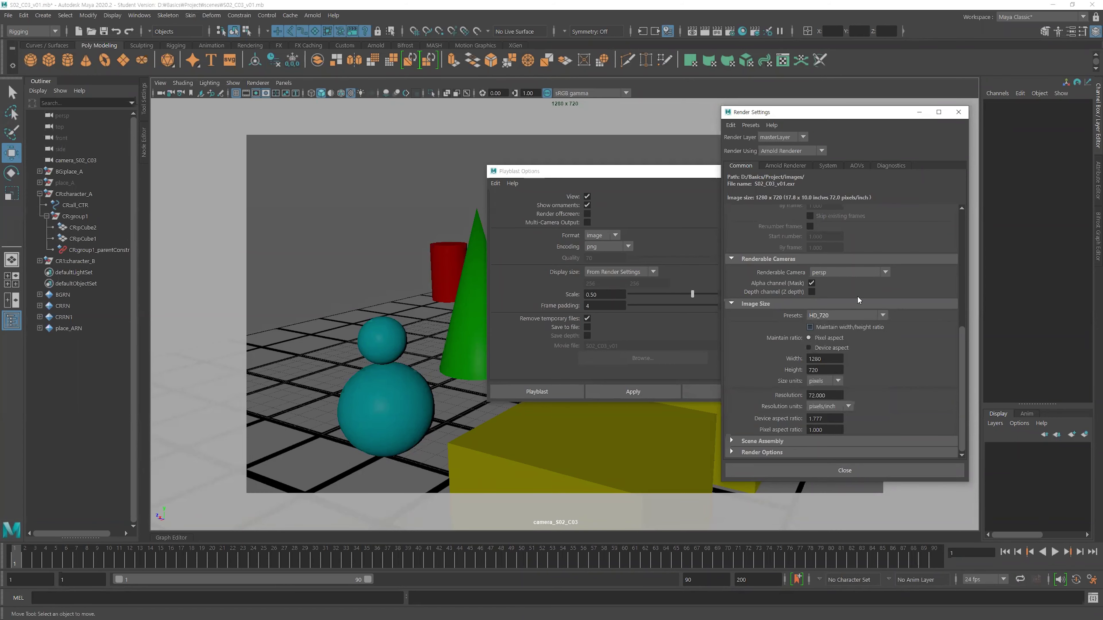
click(958, 112)
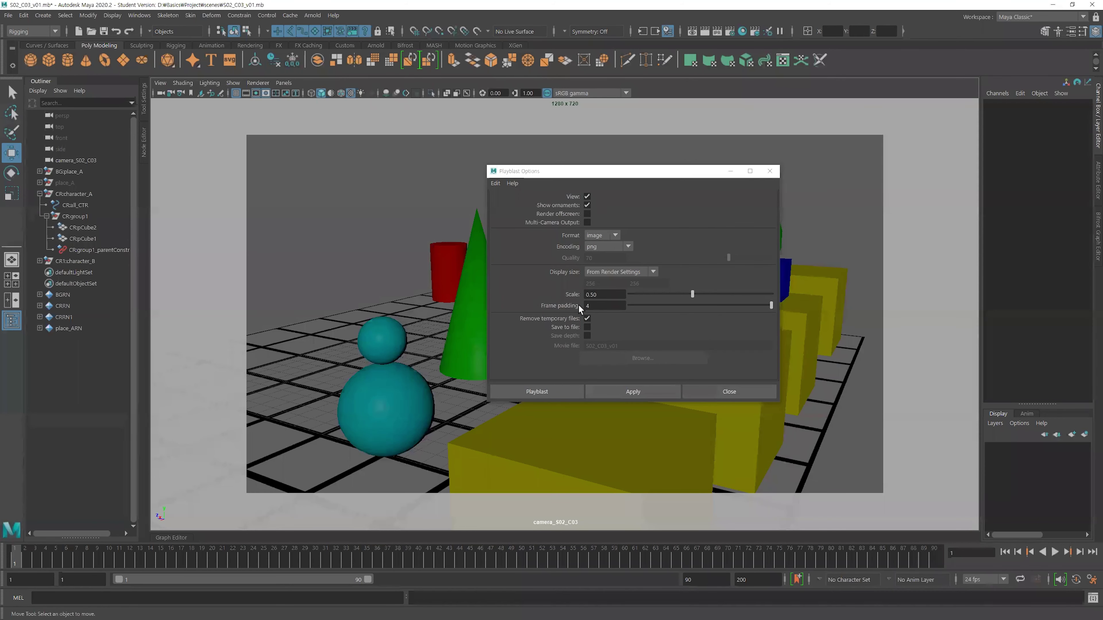
double_click(601, 304)
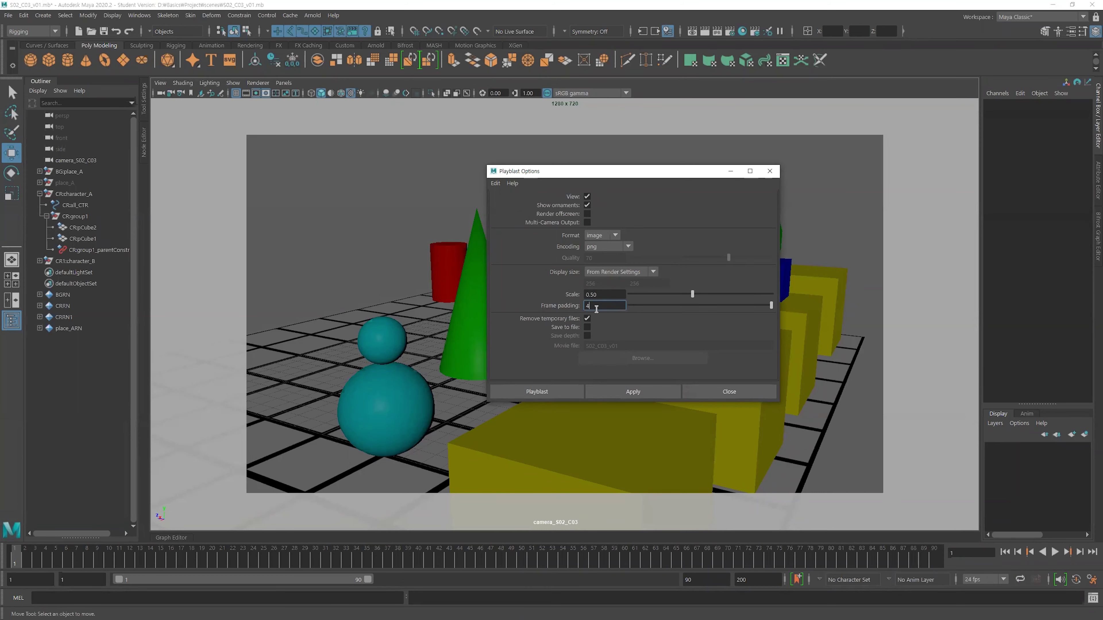
drag(695, 296, 802, 298)
click(600, 293)
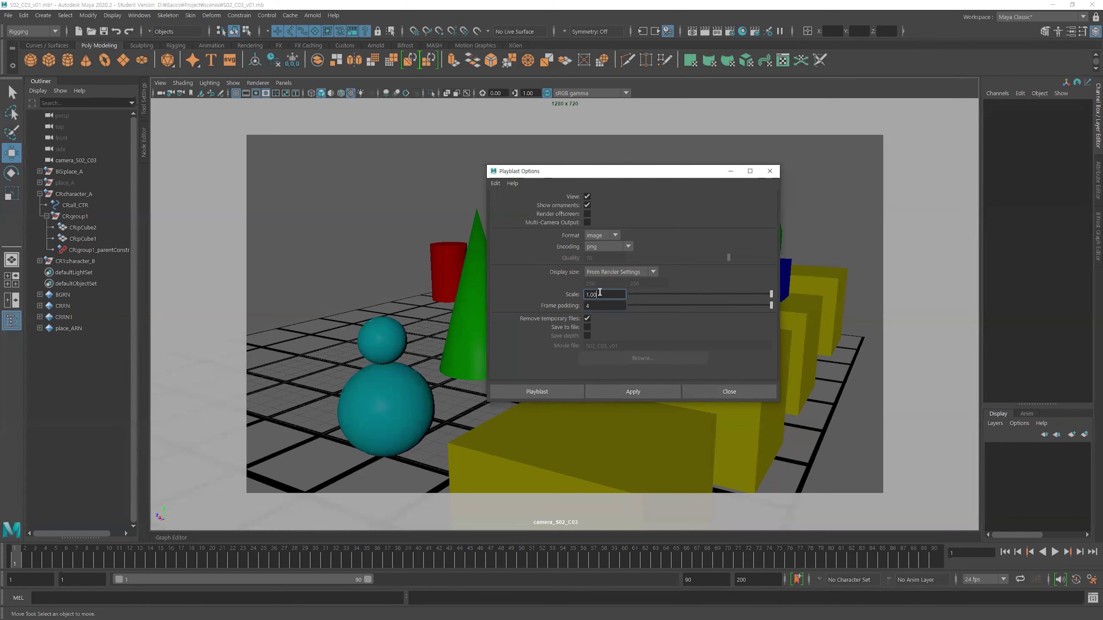
Playblast the camera move, watch it in FCheck, stop playback and open the File menu.
click(558, 392)
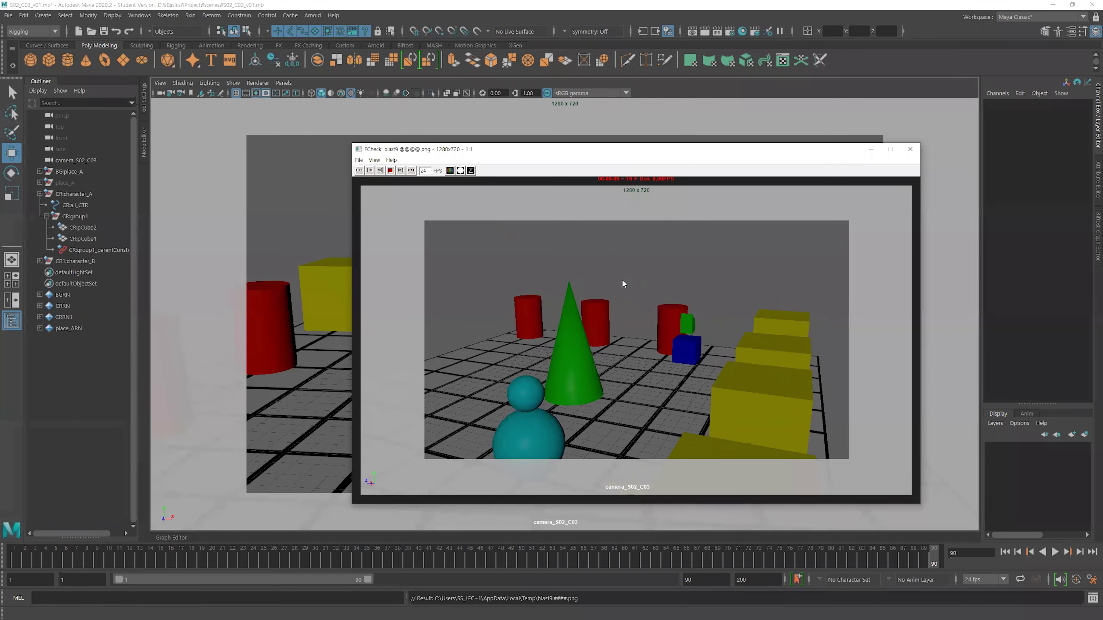
drag(564, 149, 459, 121)
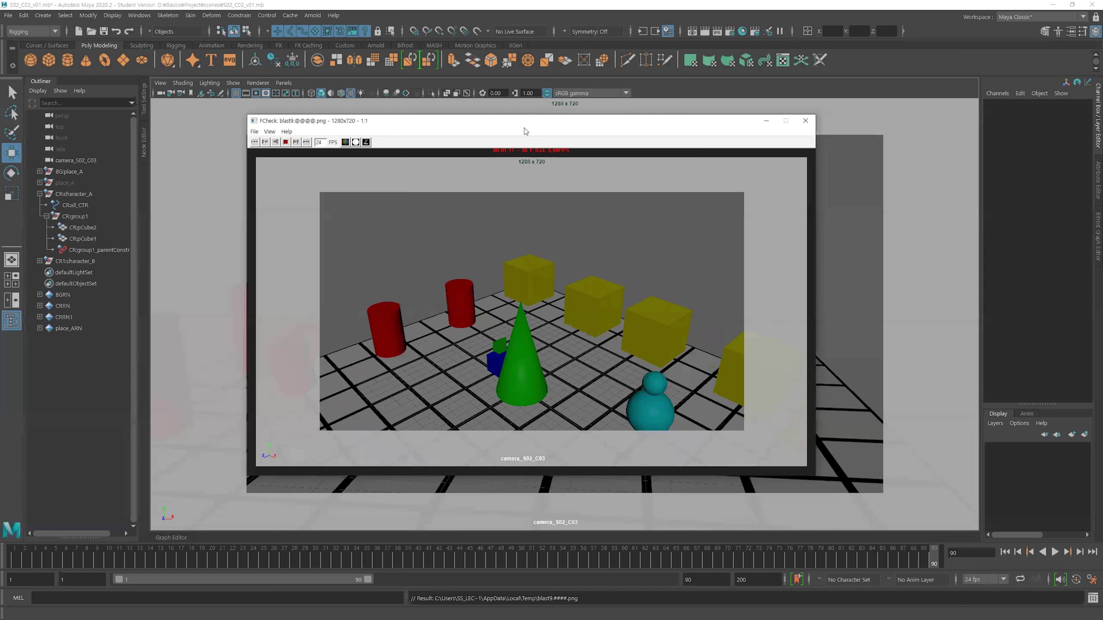
drag(530, 124, 517, 135)
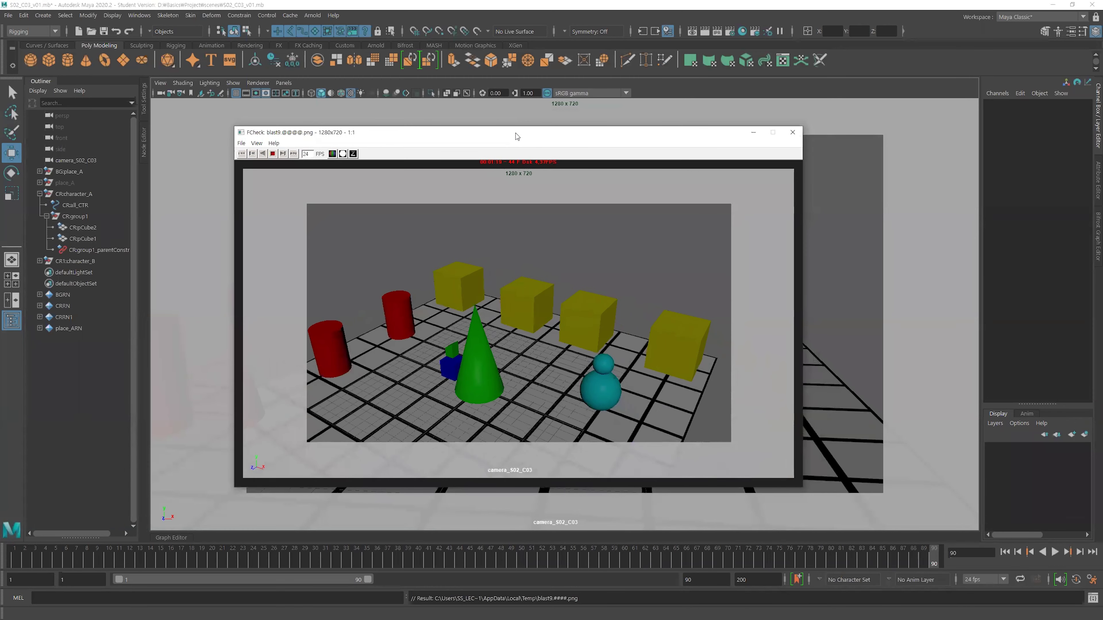
drag(373, 139, 362, 138)
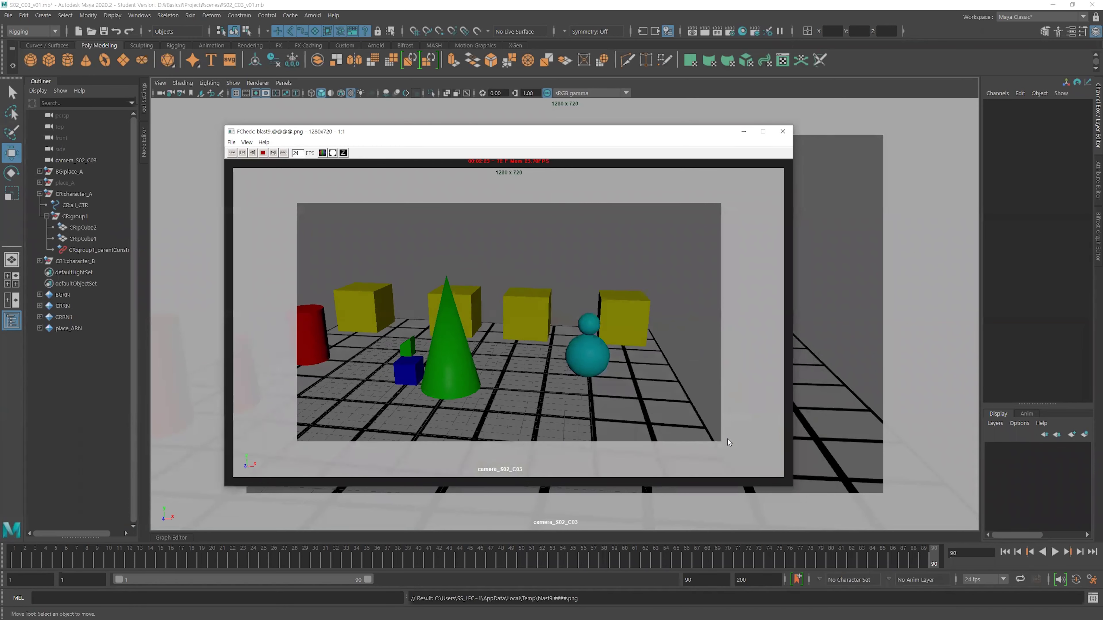
click(233, 153)
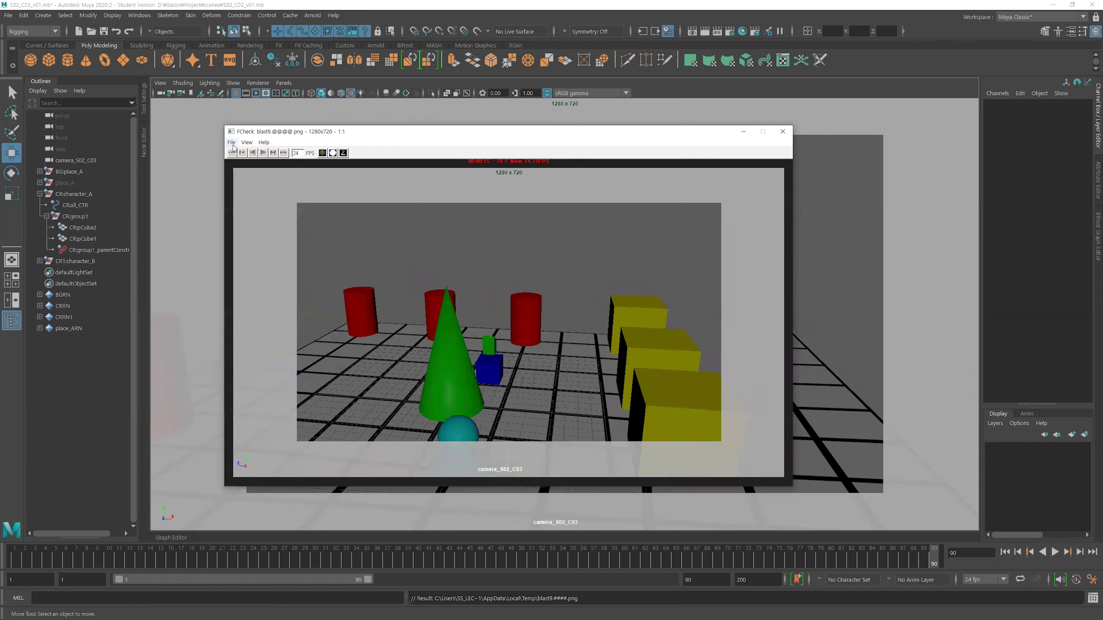
click(232, 143)
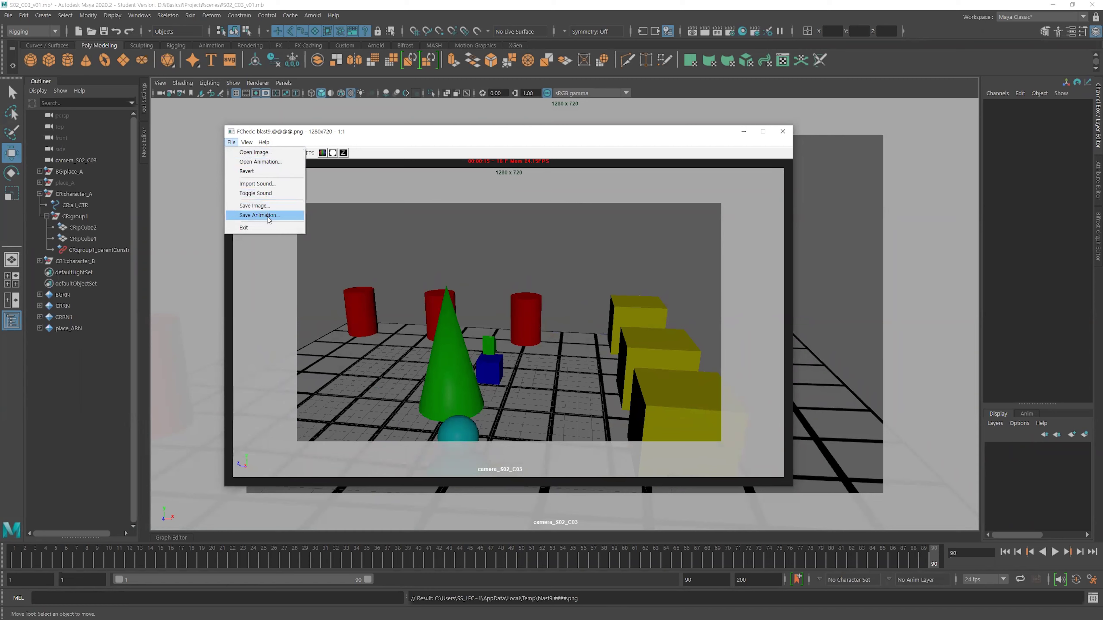
Save the animation to the D:\Basics\Project\images folder.
click(280, 219)
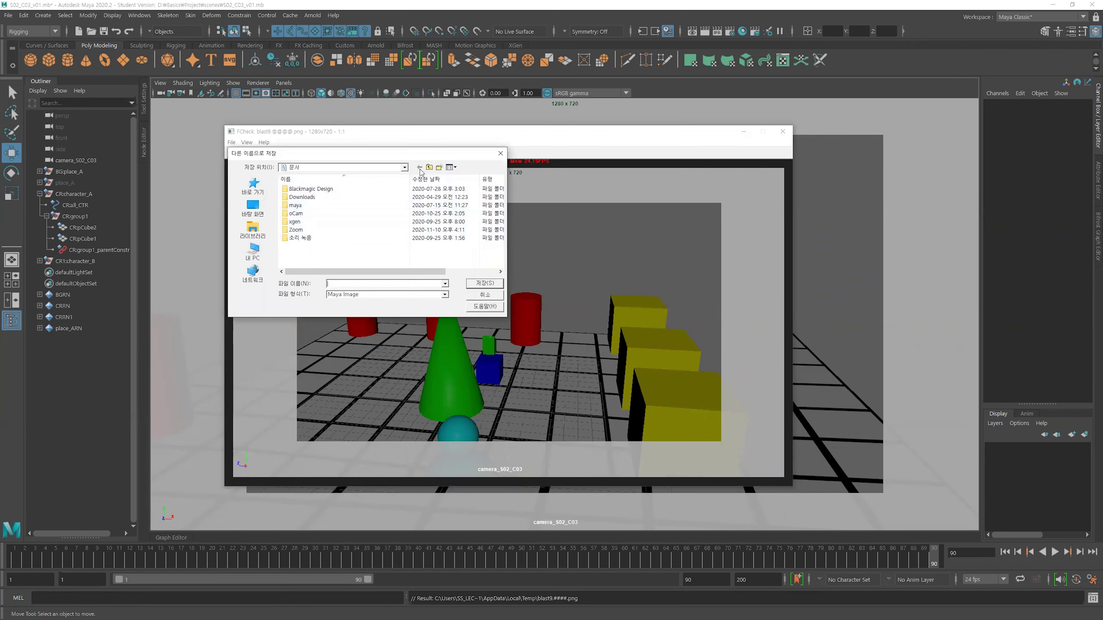
click(404, 167)
click(309, 282)
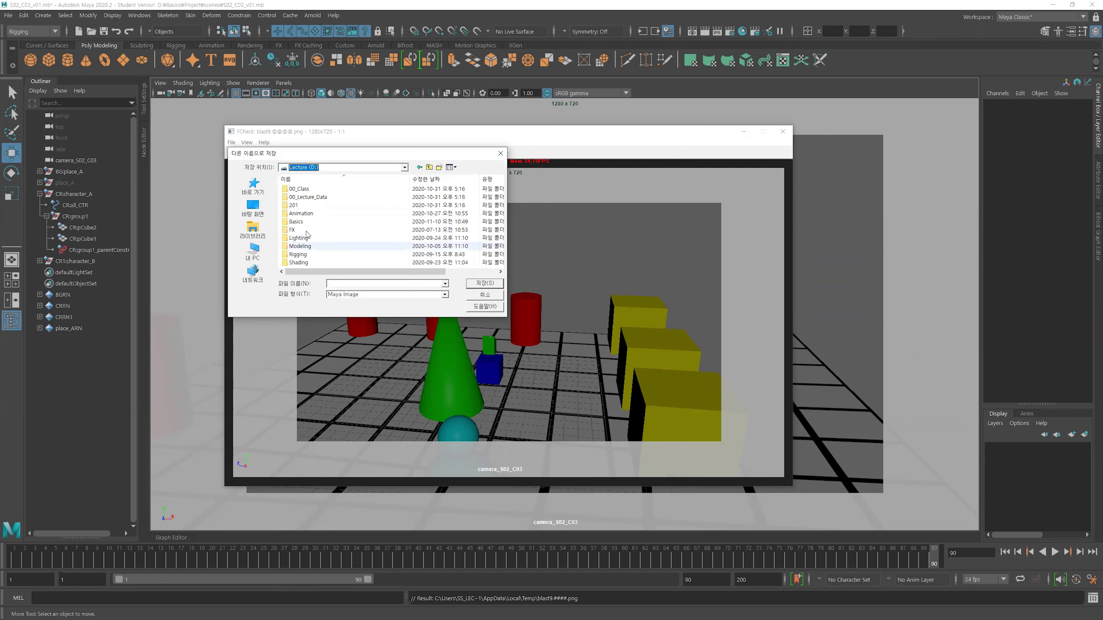
double_click(299, 221)
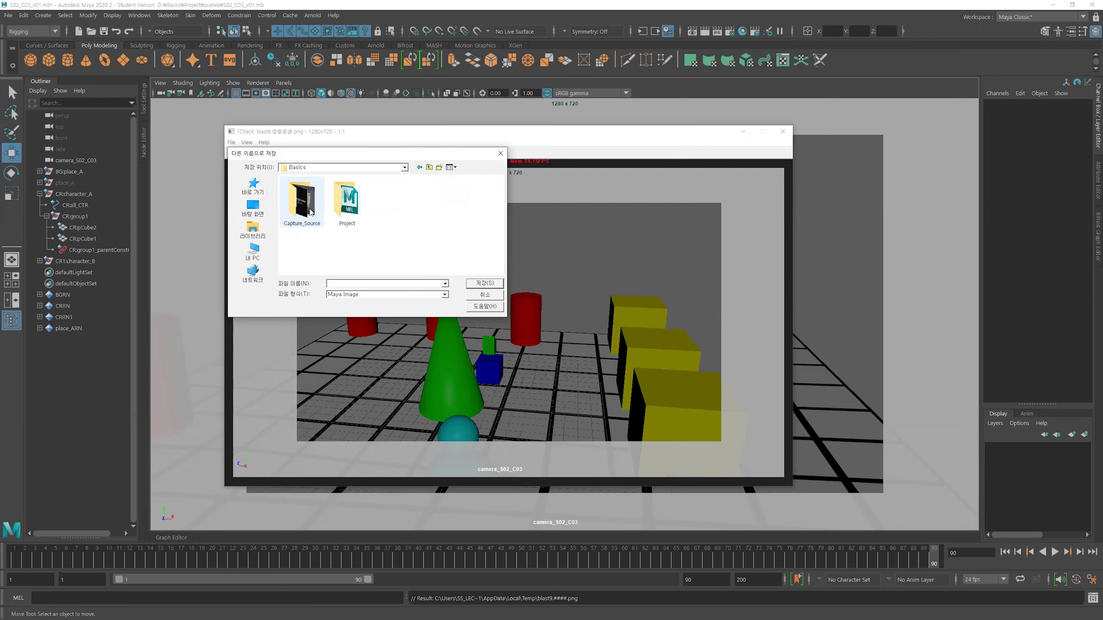
double_click(353, 209)
double_click(298, 196)
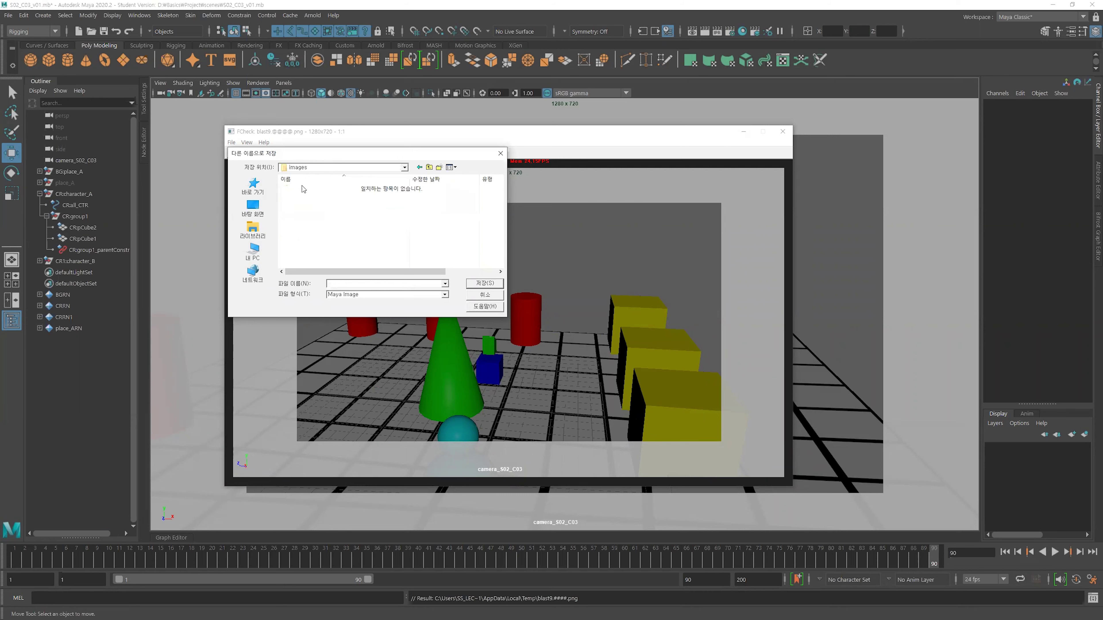
Create folder S02_C03_v01 and save the frames into it as s02_c03_v01.
click(438, 167)
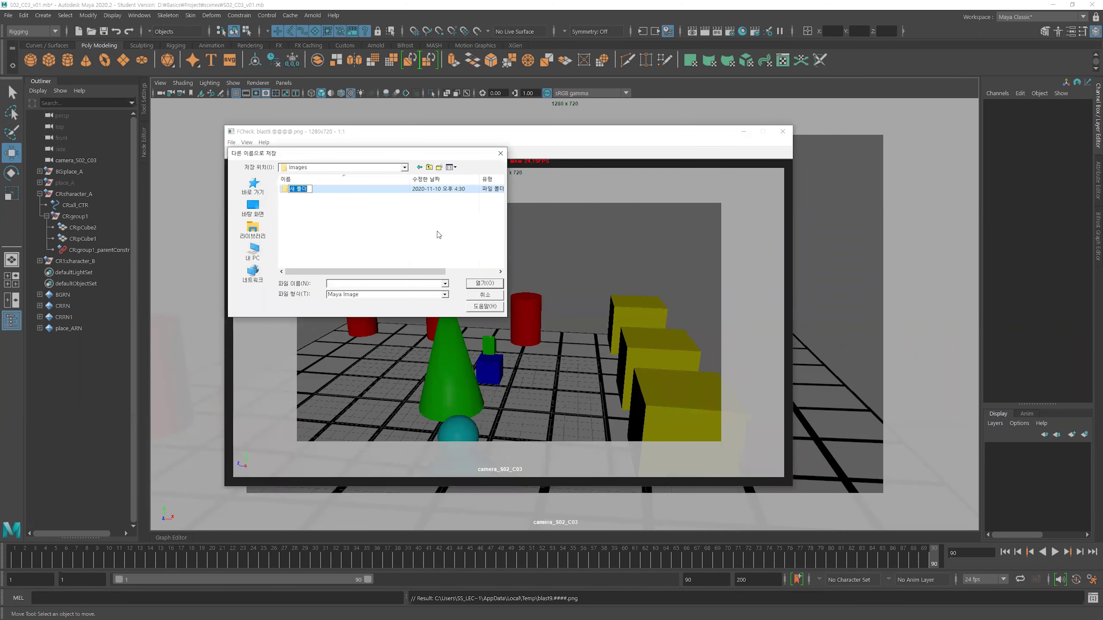
text(S02_C03_v01)
key(Return)
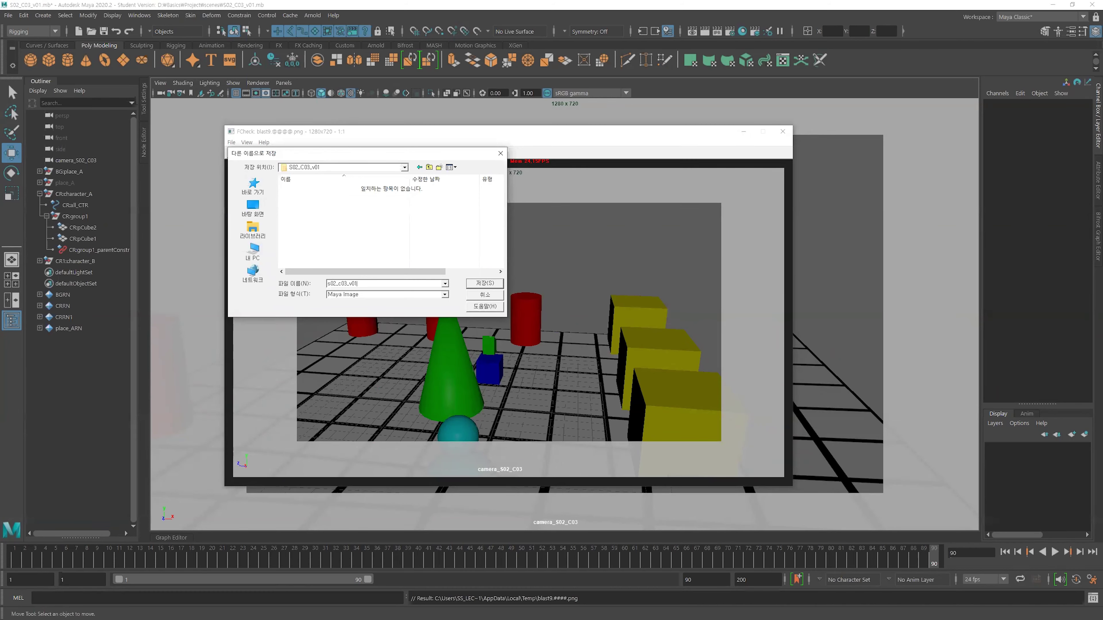
key(Return)
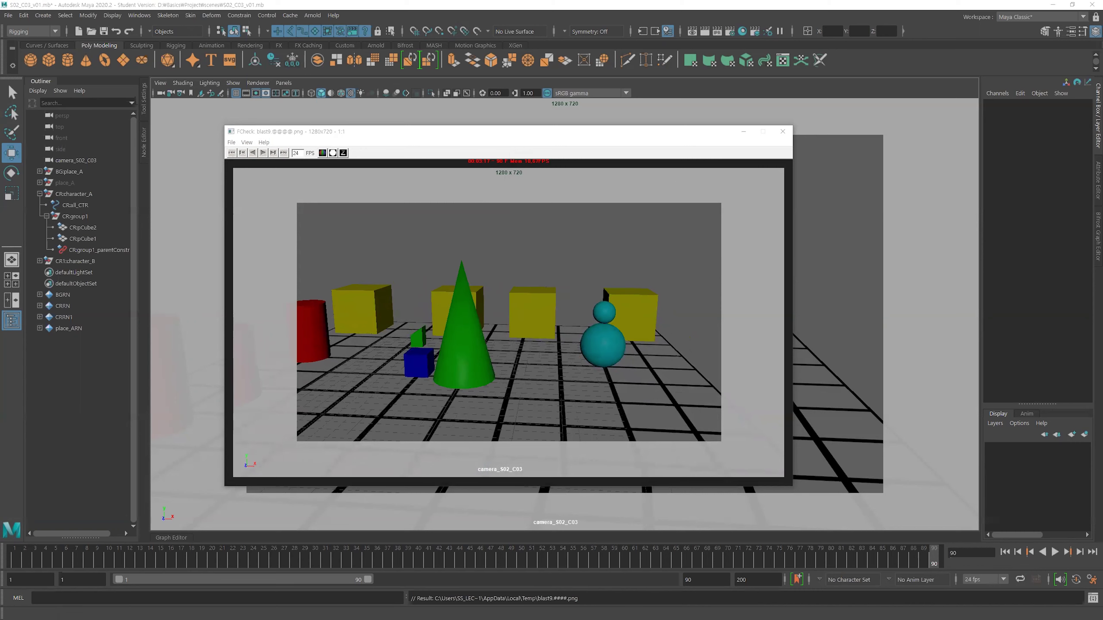
key(alt+Tab)
Browse into images\S02_C03_v01 and scroll through the 90 saved .iff frames.
double_click(420, 269)
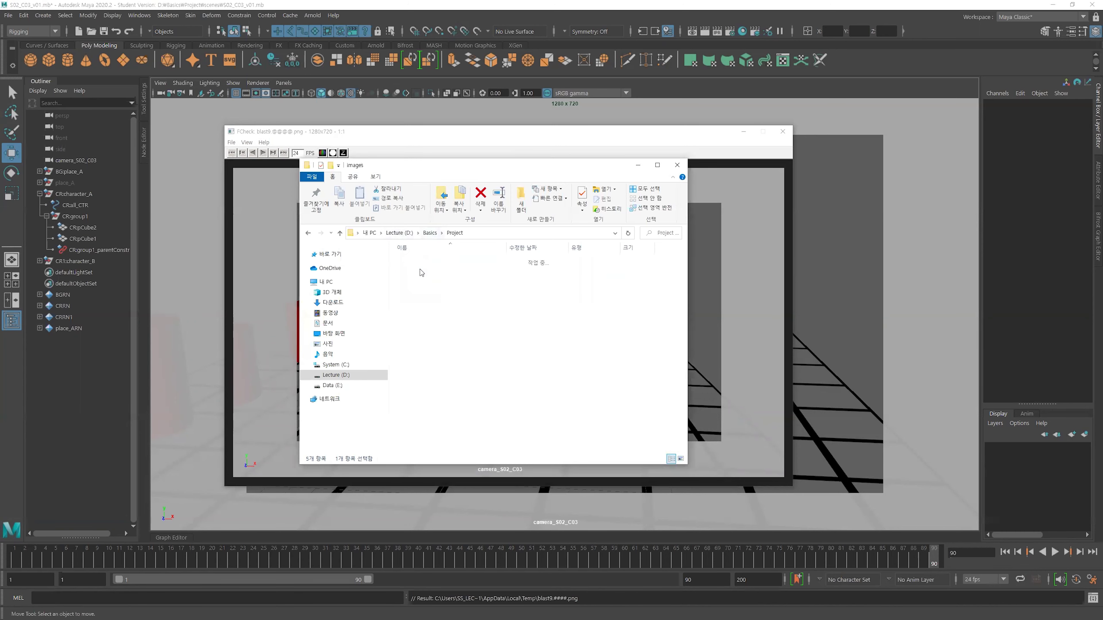
double_click(417, 260)
scroll(492, 307, down, 10)
scroll(495, 296, down, 12)
scroll(497, 297, up, 12)
scroll(496, 297, up, 11)
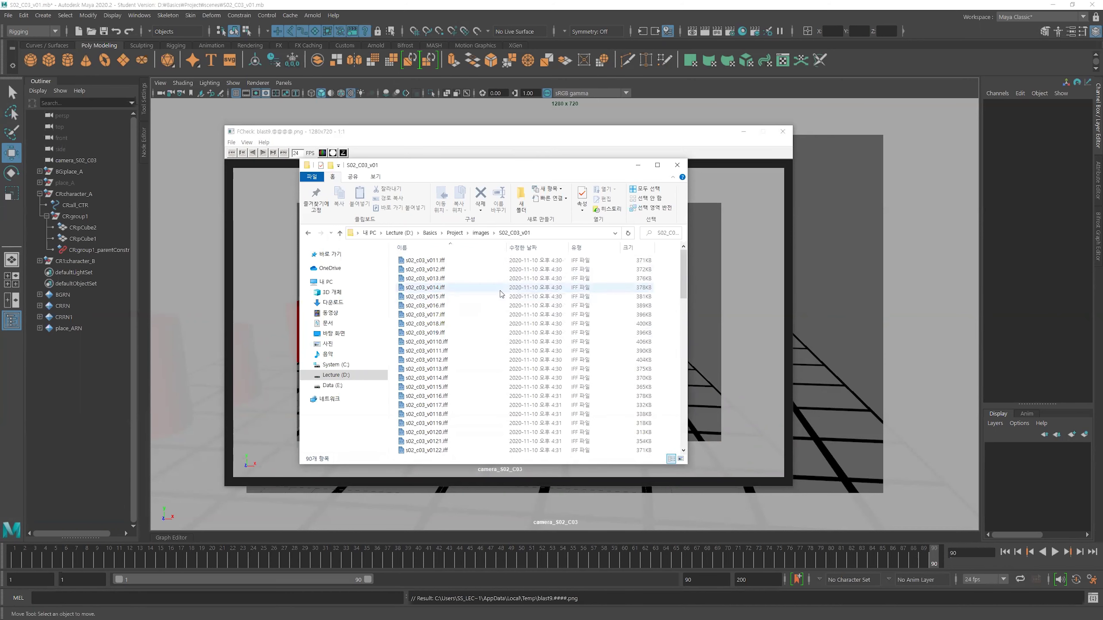
Go back up to the images folder, move Explorer aside, and minimize it to reveal FCheck.
click(480, 234)
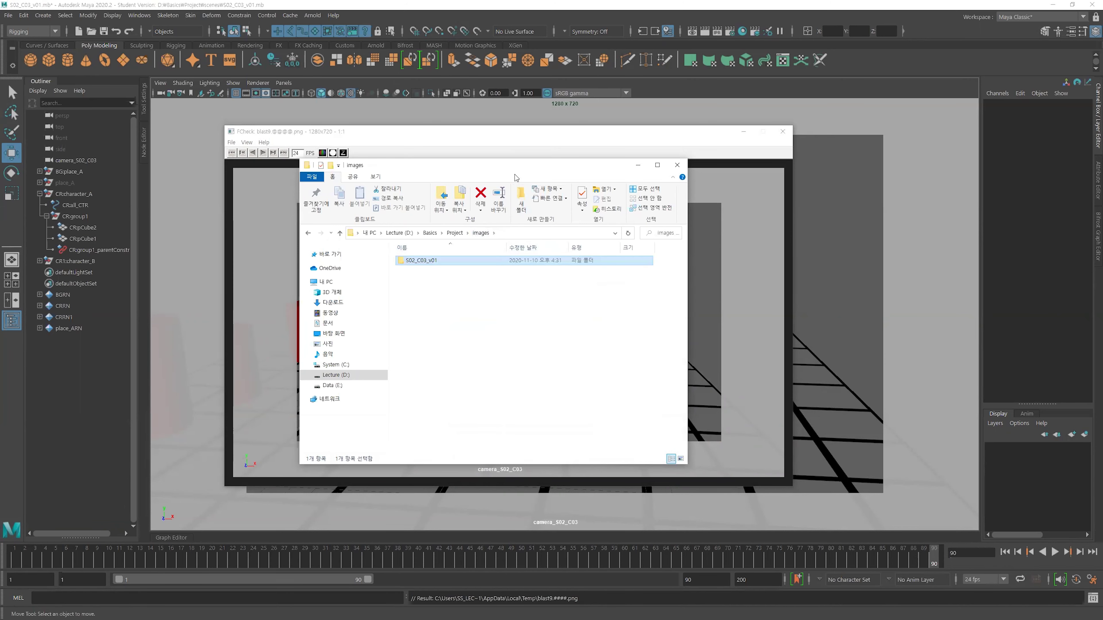
drag(521, 168, 747, 125)
click(744, 294)
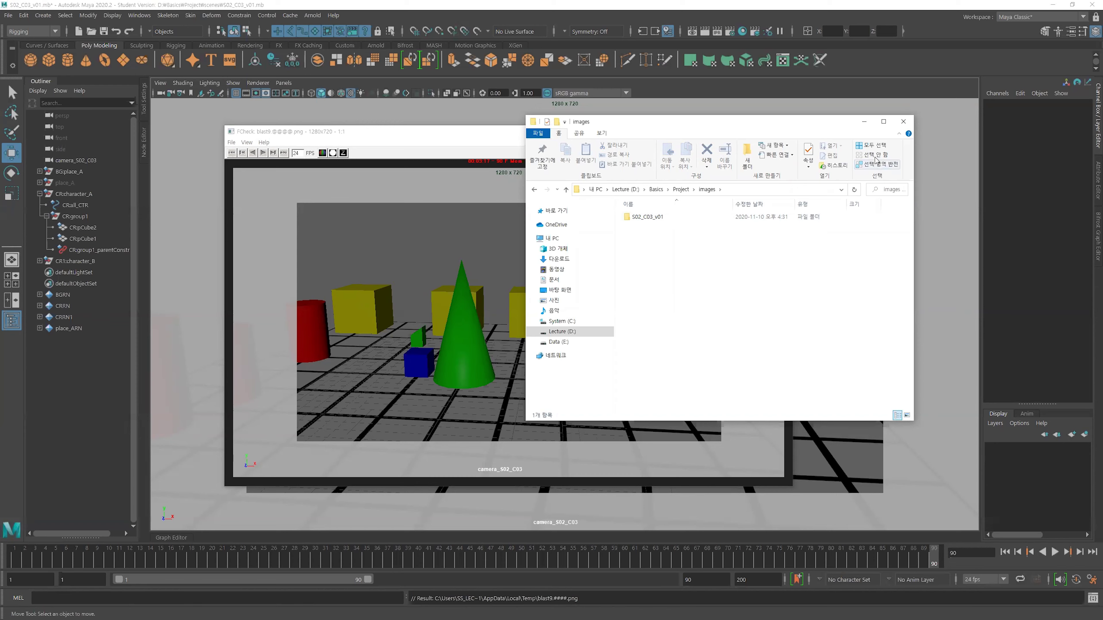
click(864, 121)
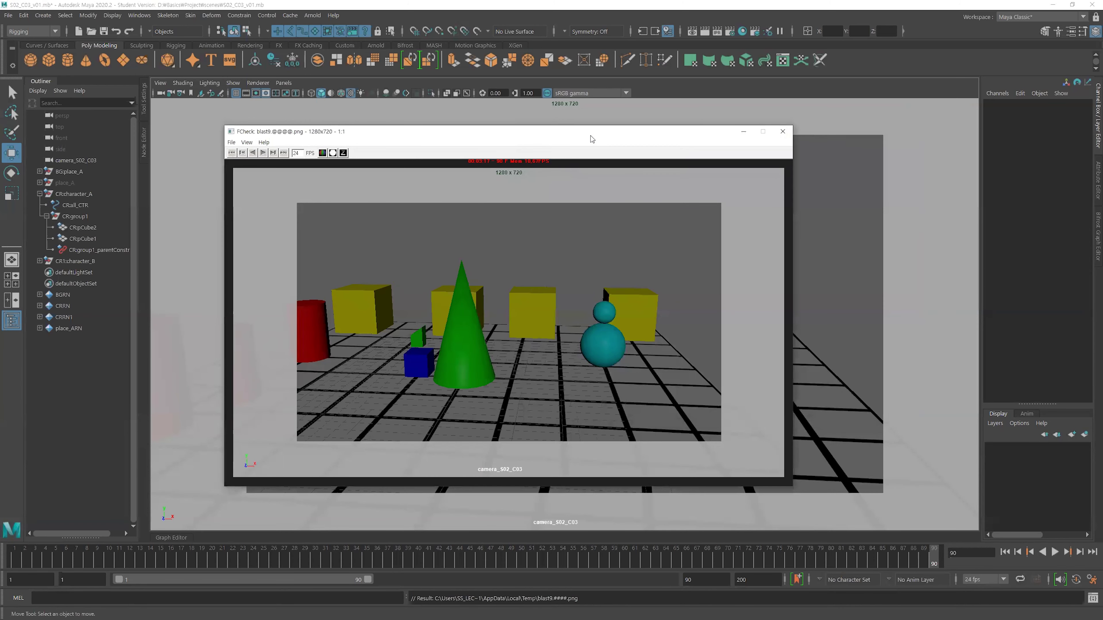
drag(592, 141, 547, 129)
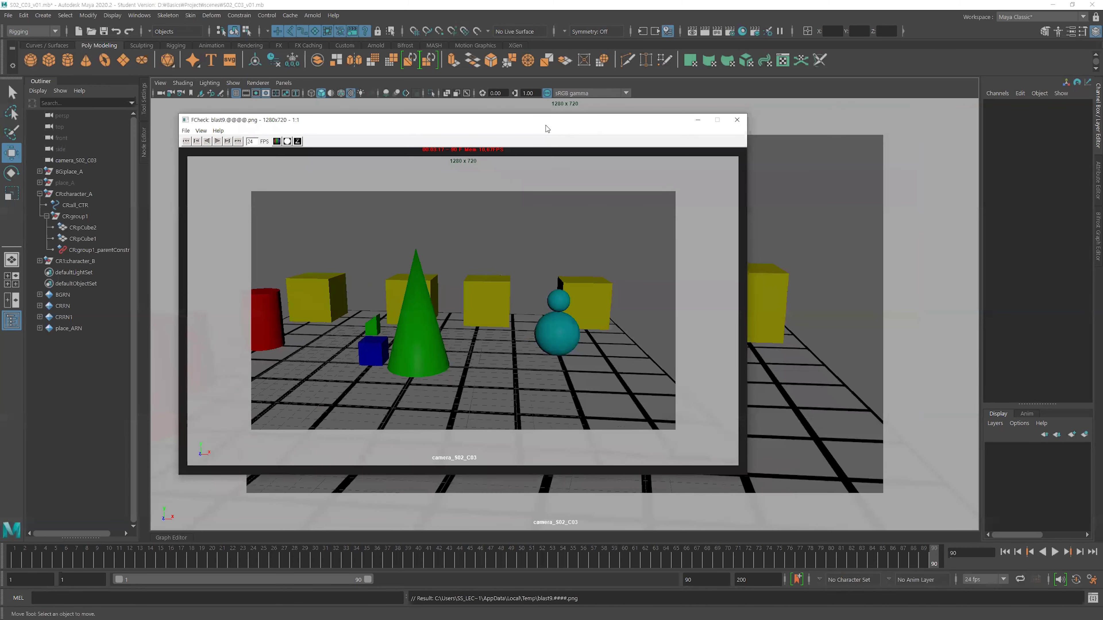